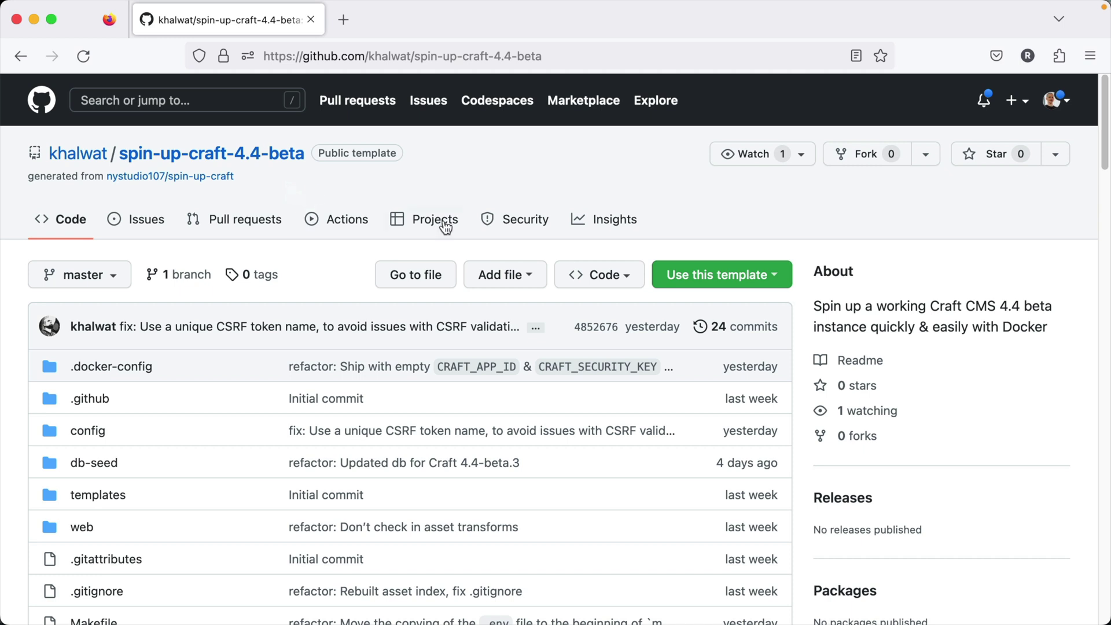
- Open and then dismiss the 'Use this template' options on the spin-up-craft-4.4-beta repository
left_click(697, 275)
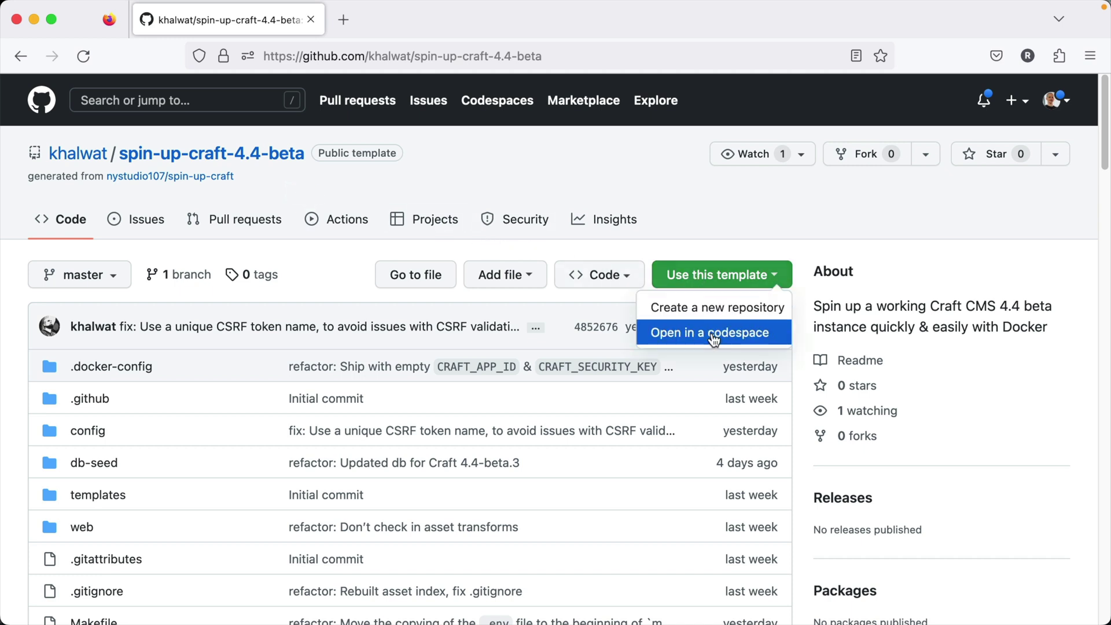
left_click(663, 179)
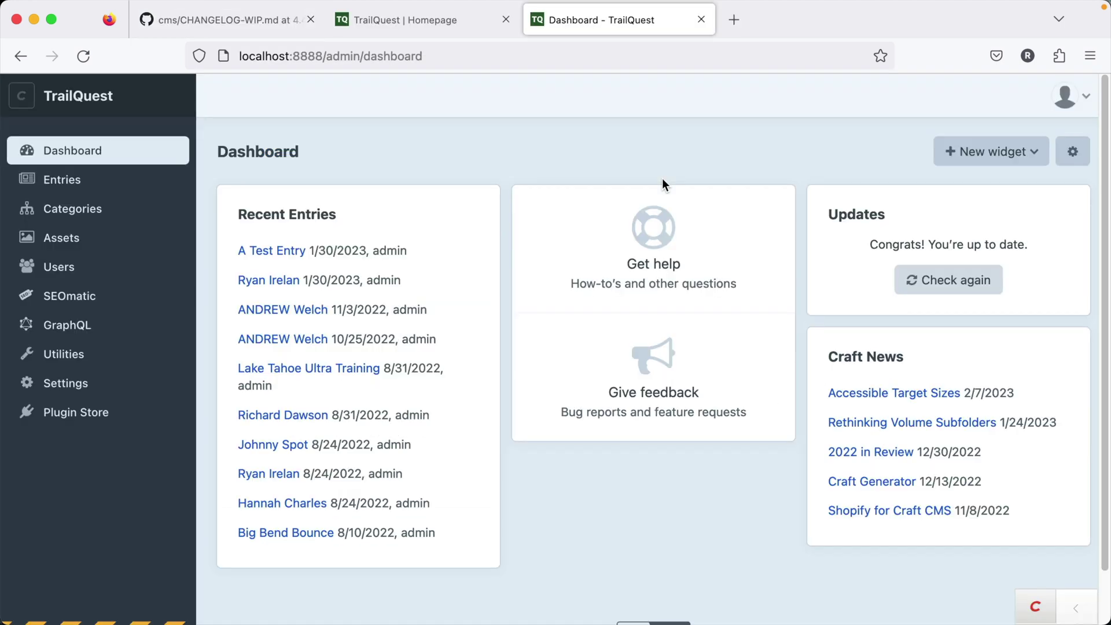
- Switch to the CHANGELOG-WIP.md tab with the Craft CMS 4.4 release notes
left_click(245, 23)
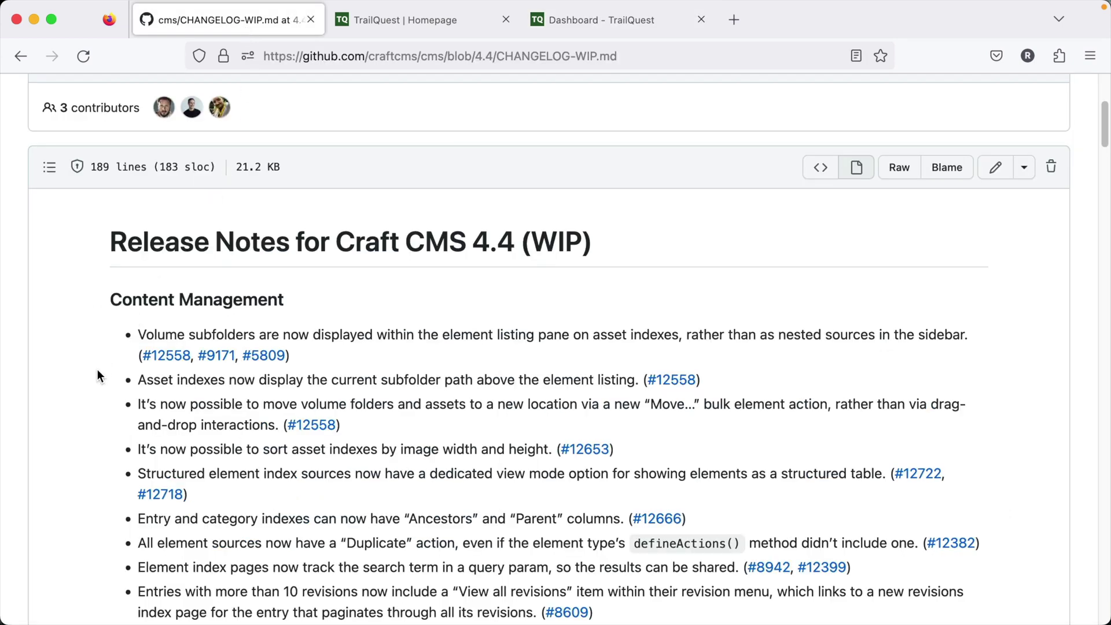
- Scroll through the Craft 4.4 changelog, then return to the 'Dashboard - TrailQuest' tab
scroll(98, 375, "down", 6)
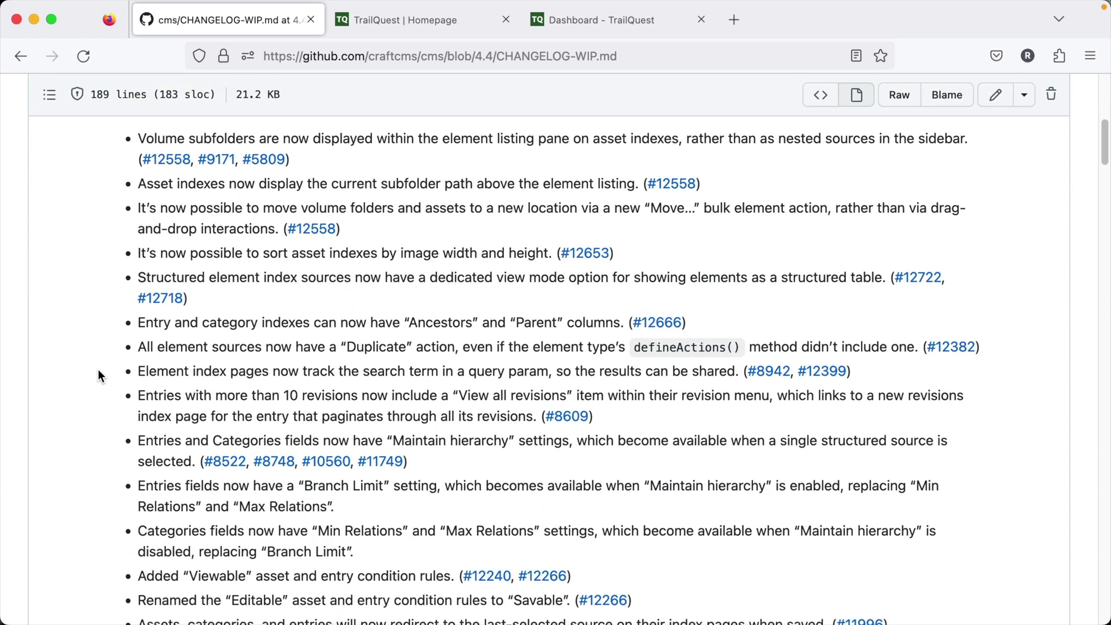
scroll(98, 373, "down", 7)
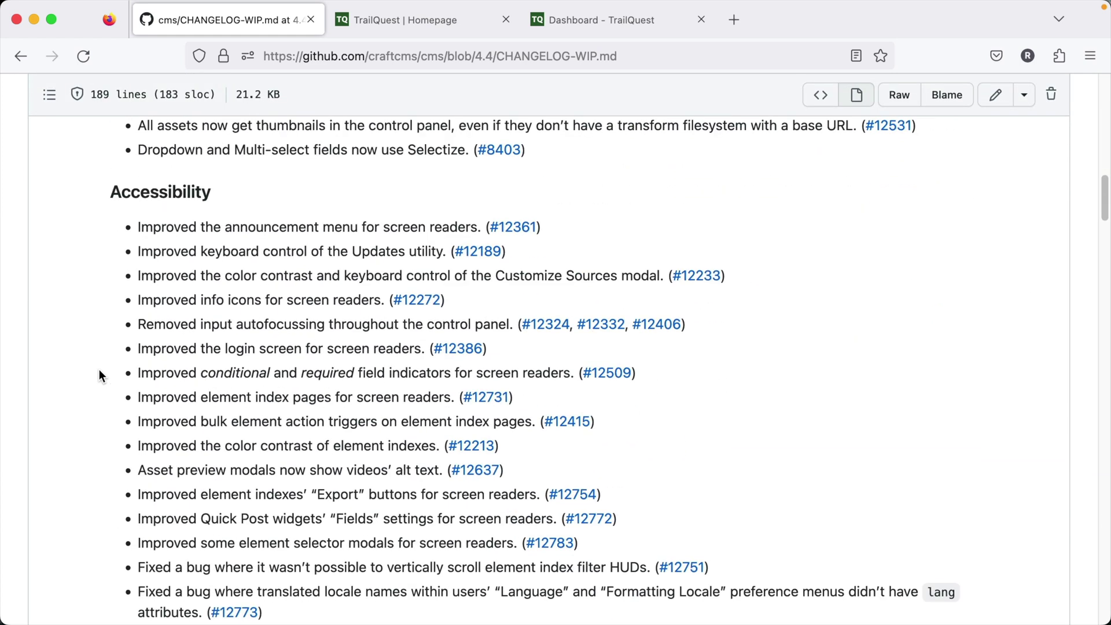
scroll(99, 368, "up", 2)
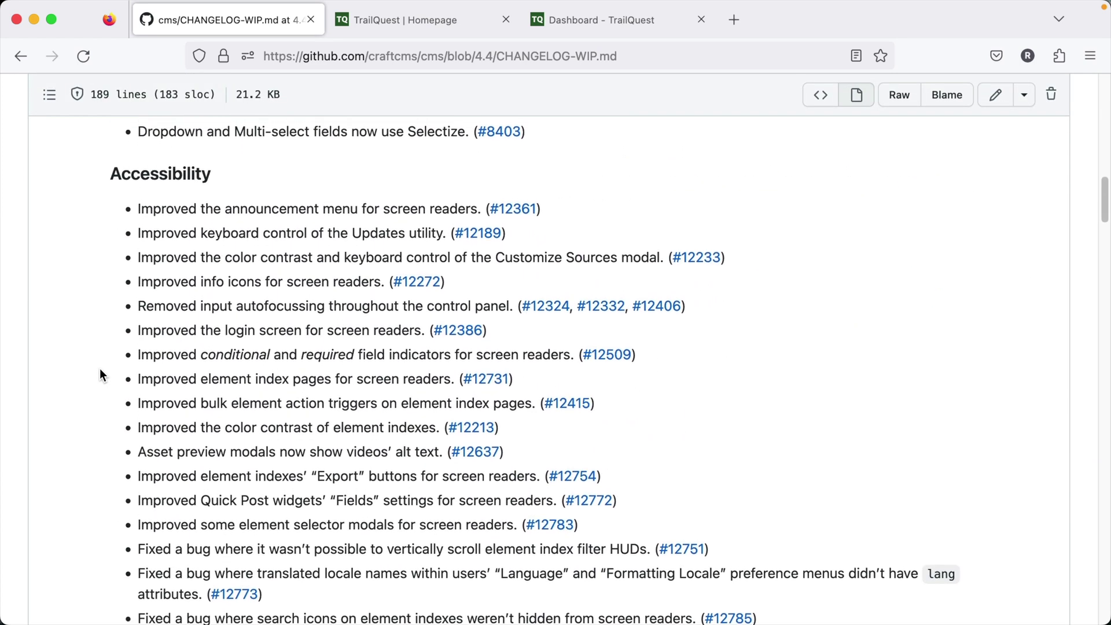
scroll(100, 370, "down", 7)
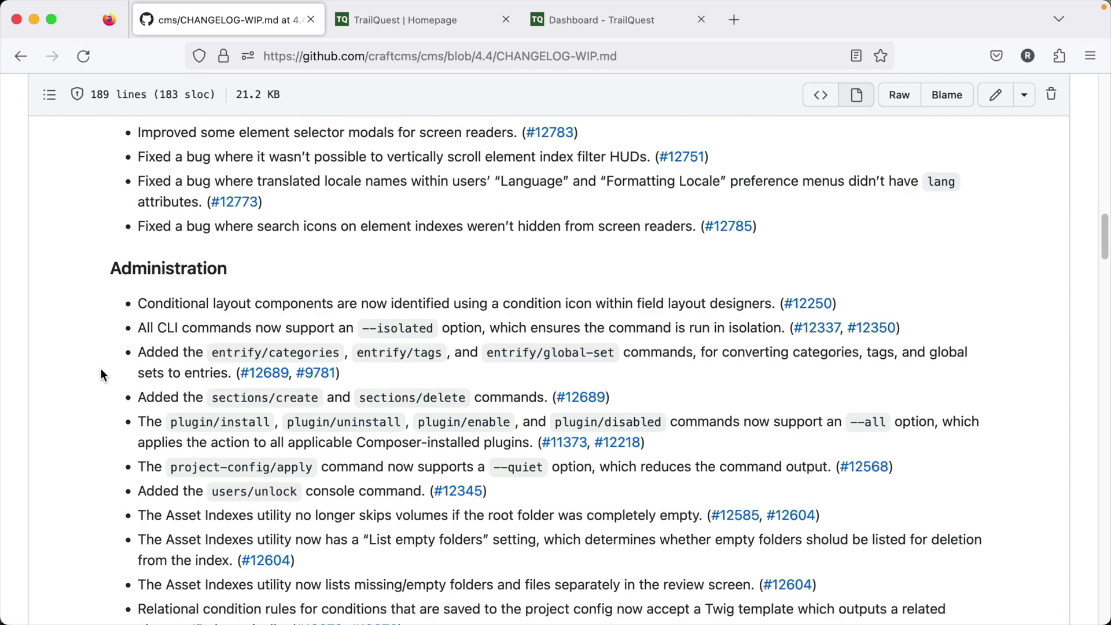
scroll(101, 373, "down", 5)
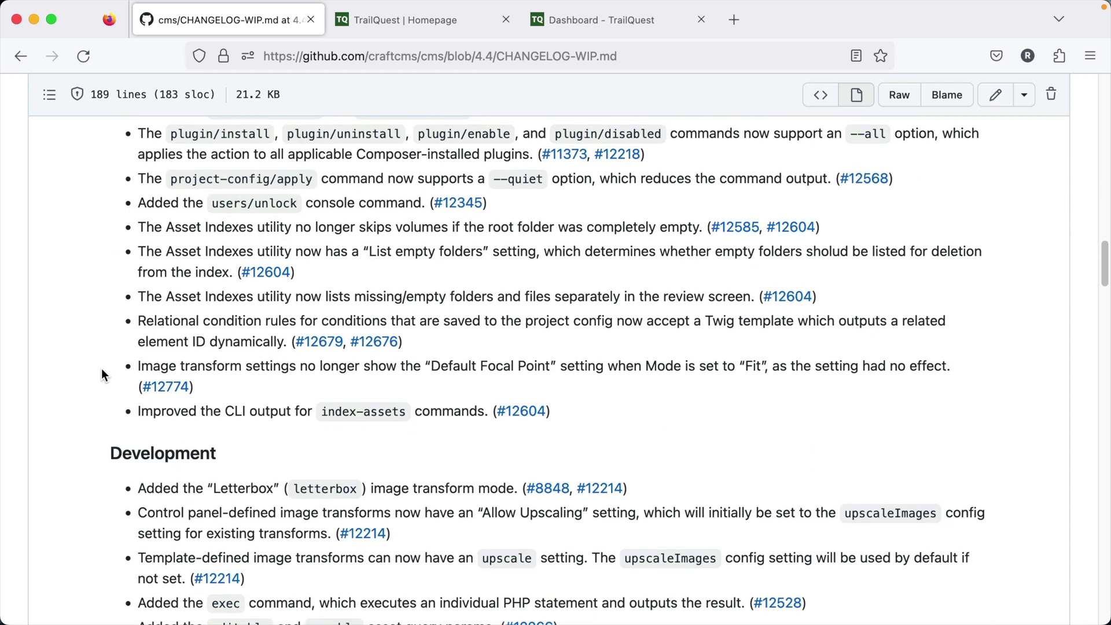
scroll(102, 373, "down", 3)
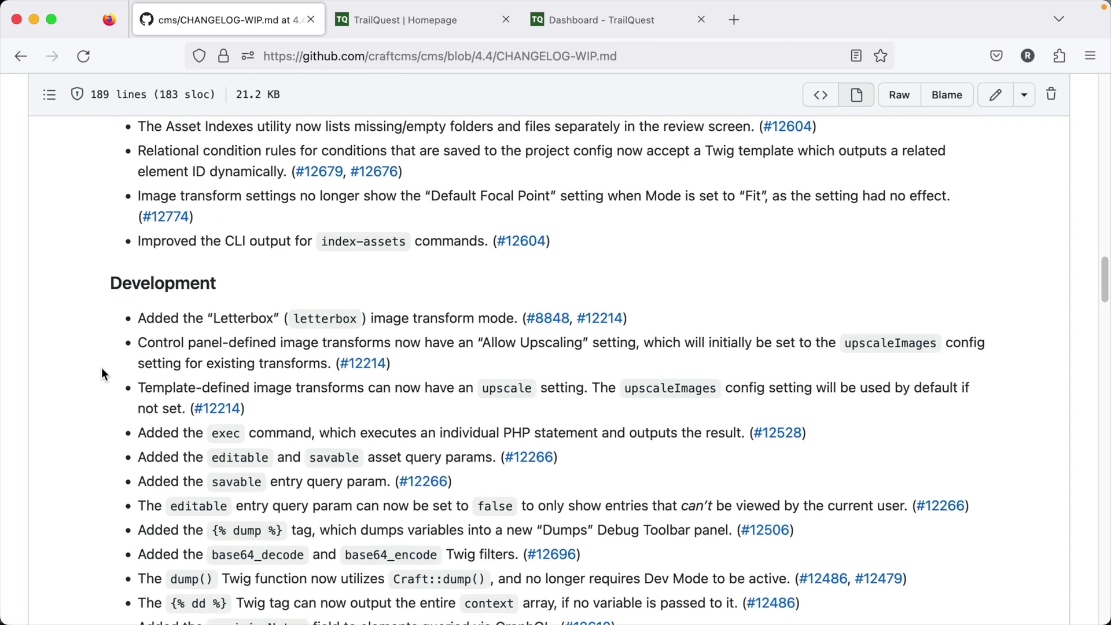
scroll(102, 368, "up", 15)
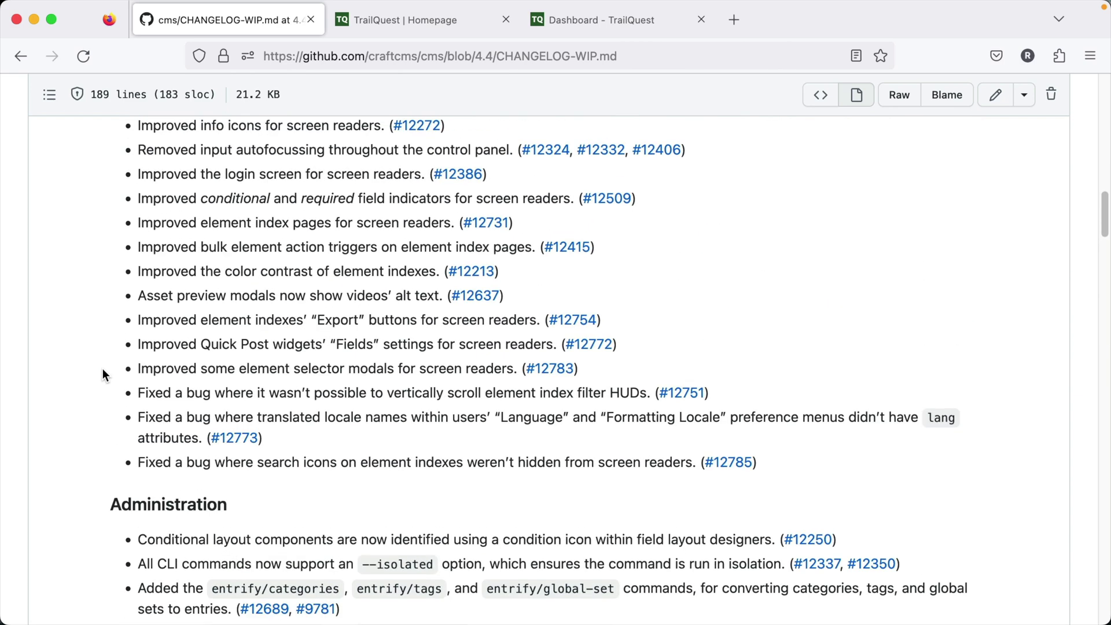
left_click(574, 23)
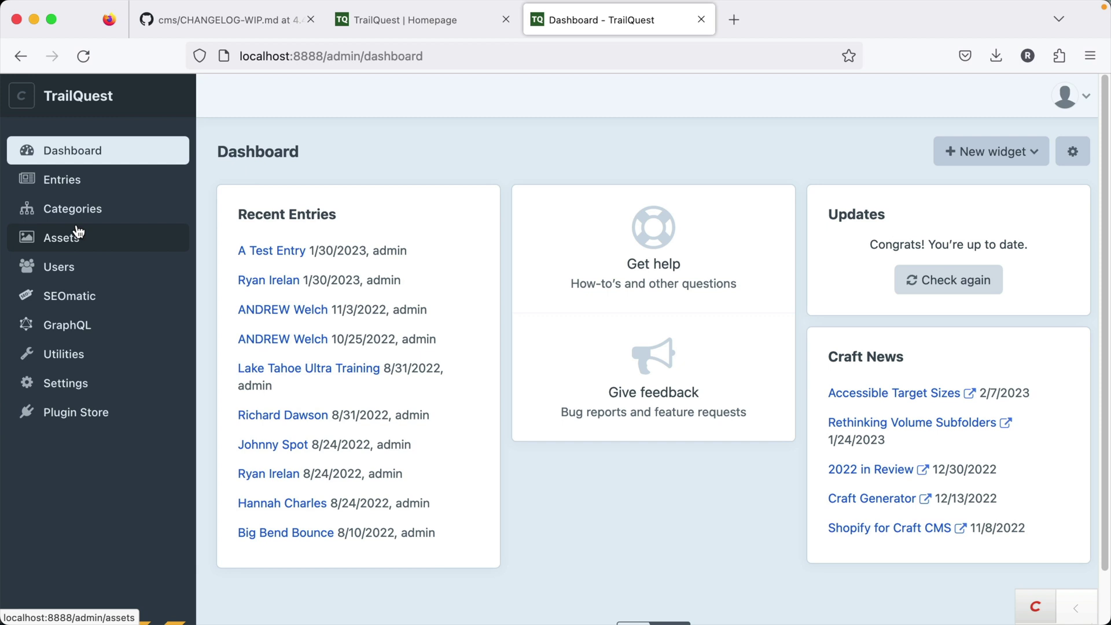
- Show the Entries index listing all 14 TrailQuest entries with section, post date and type
left_click(74, 181)
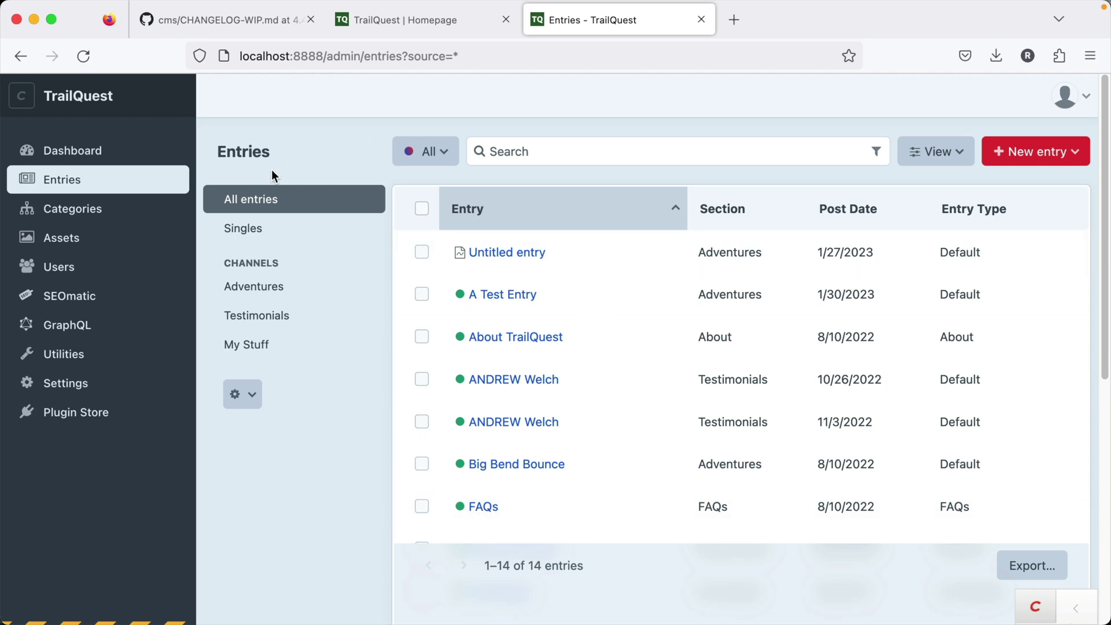
- Visit Categories and Entries, then view the Locations group with its 7 categories
left_click(76, 206)
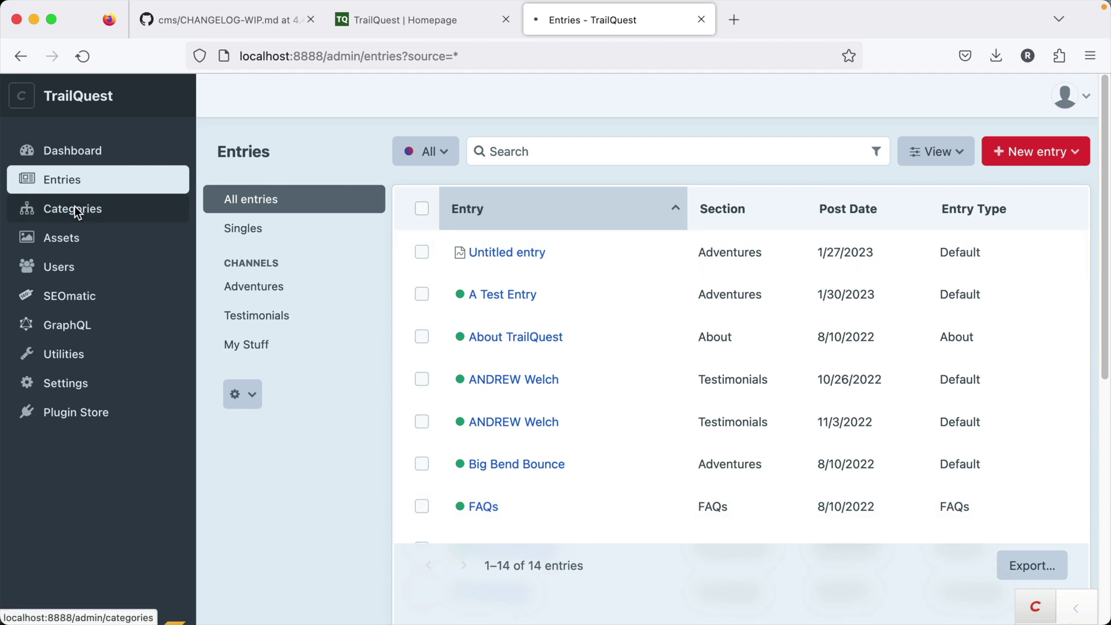
left_click(64, 180)
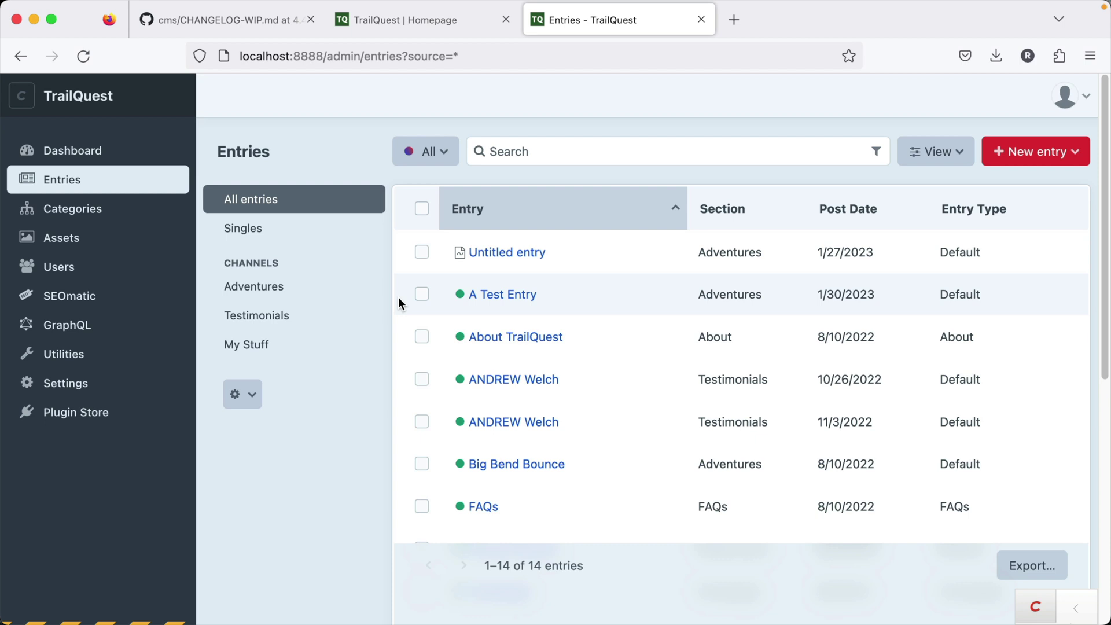
left_click(103, 211)
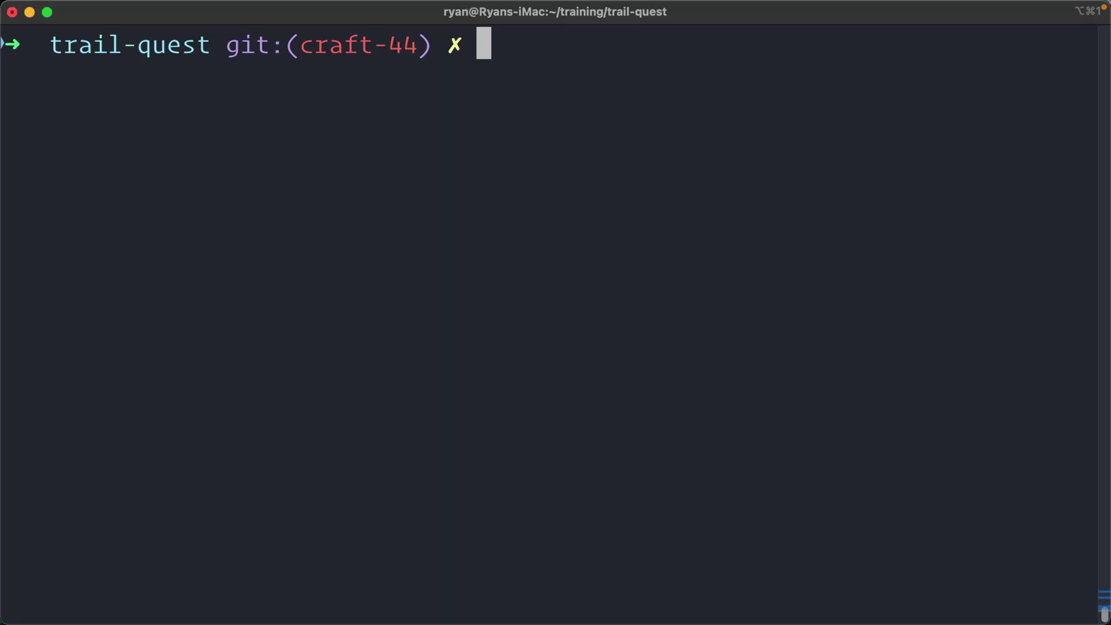
- Run make craft help entrify/categories in the trail-quest project
type("make")
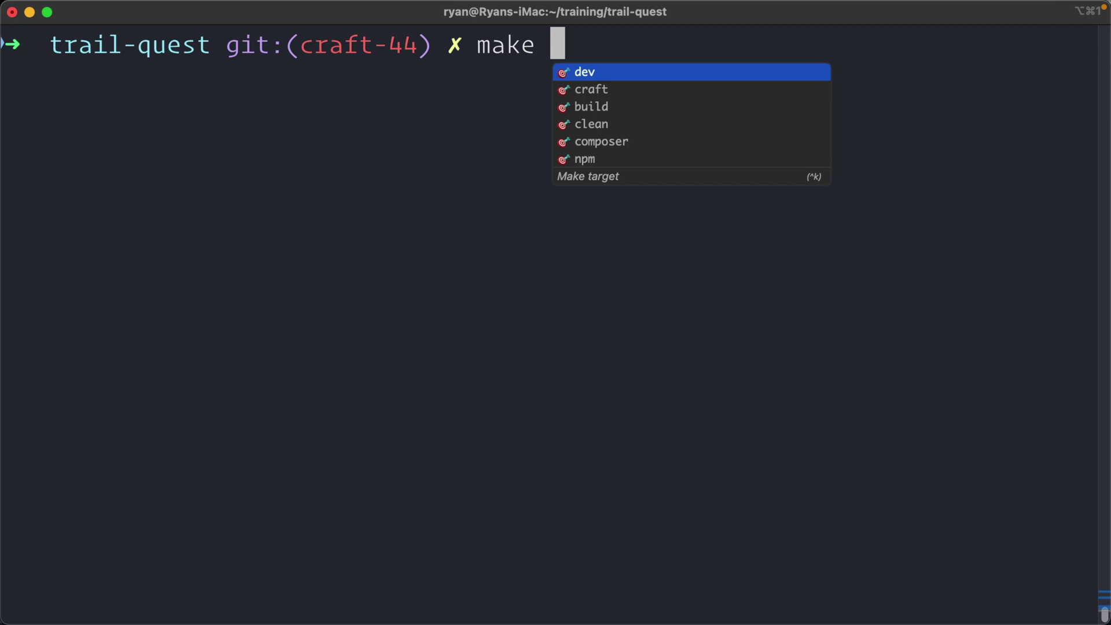
type("craft ")
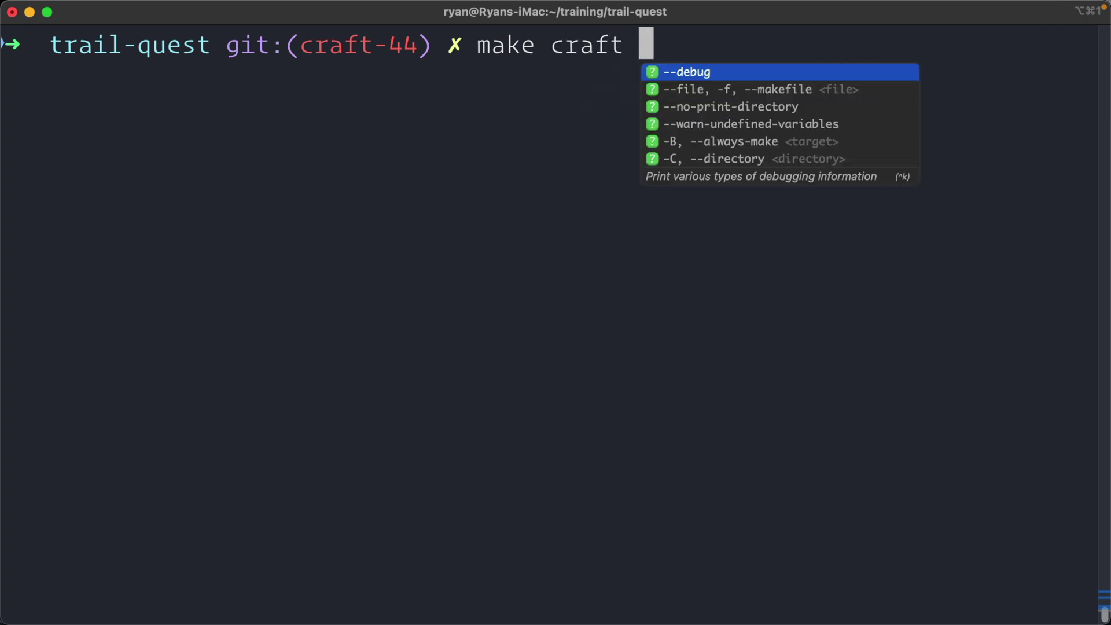
type("help ent")
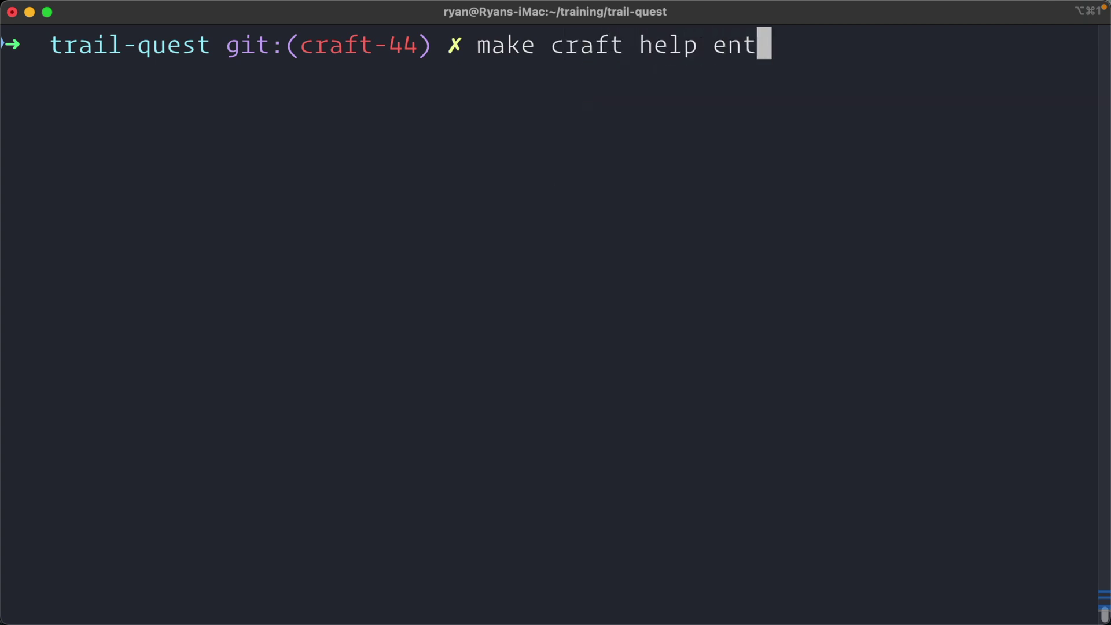
type("rify/categories")
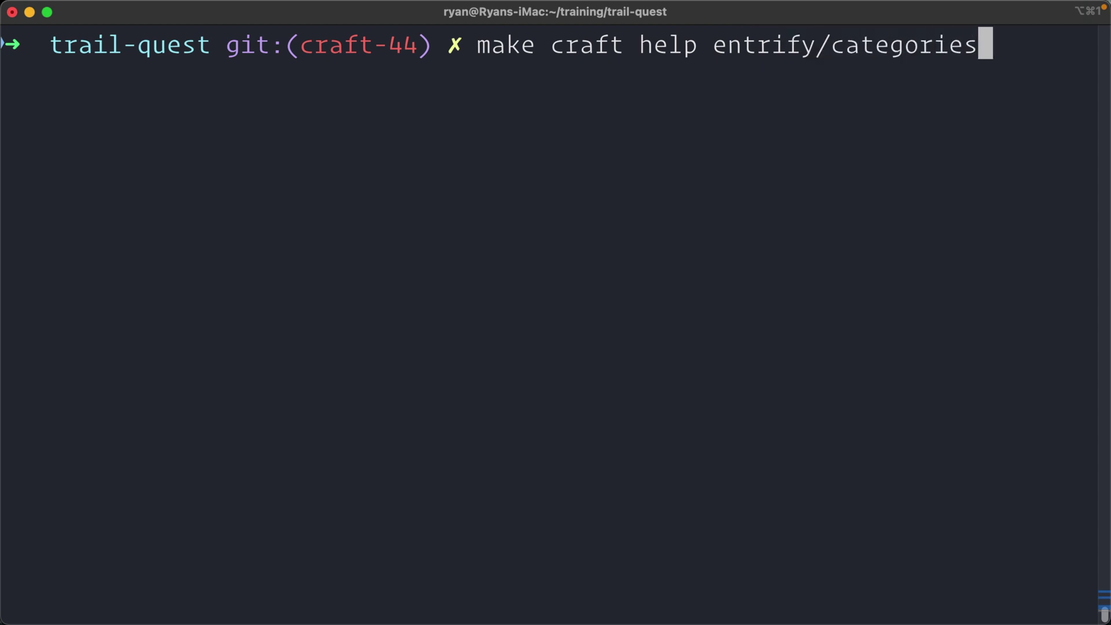
key("Return")
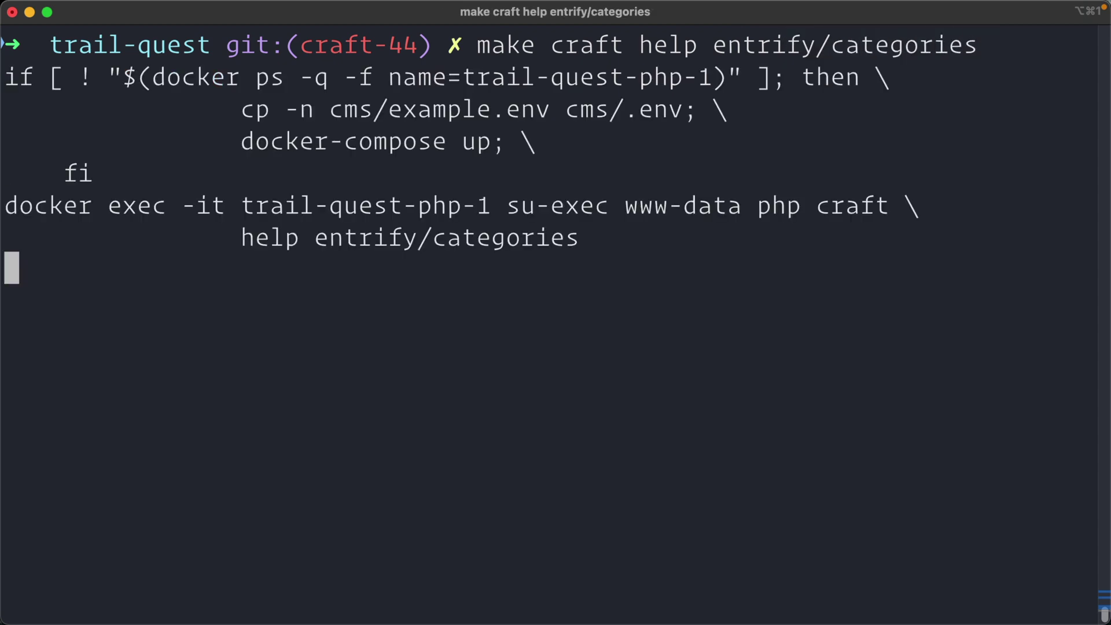
- Highlight the command name, the categoryGroup argument, its string type and its description
scroll(207, 386, "up", 8)
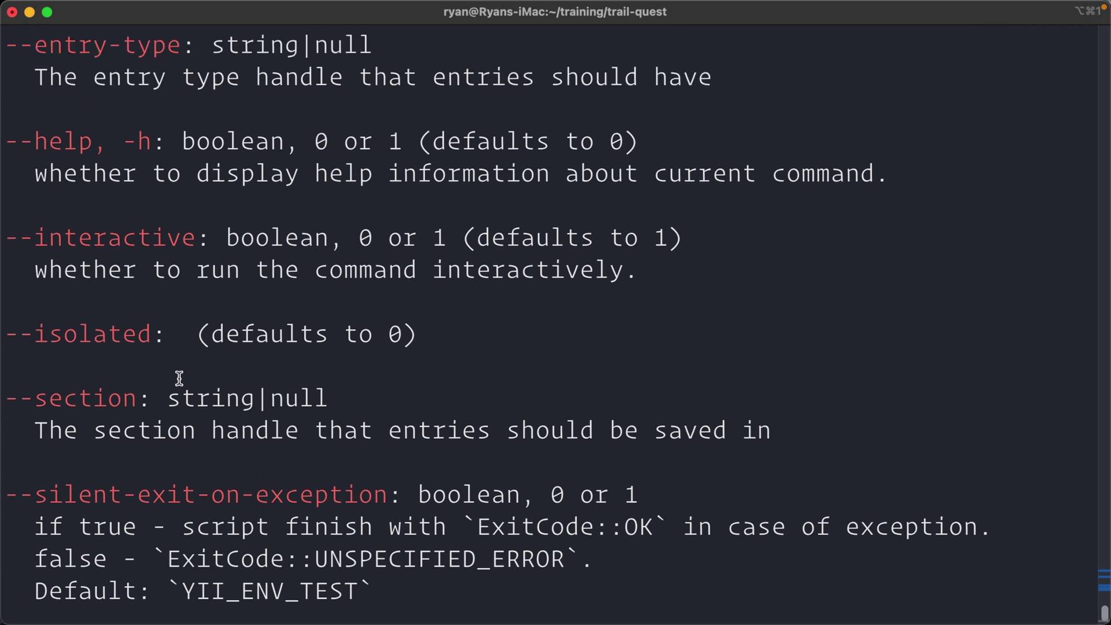
scroll(185, 379, "up", 6)
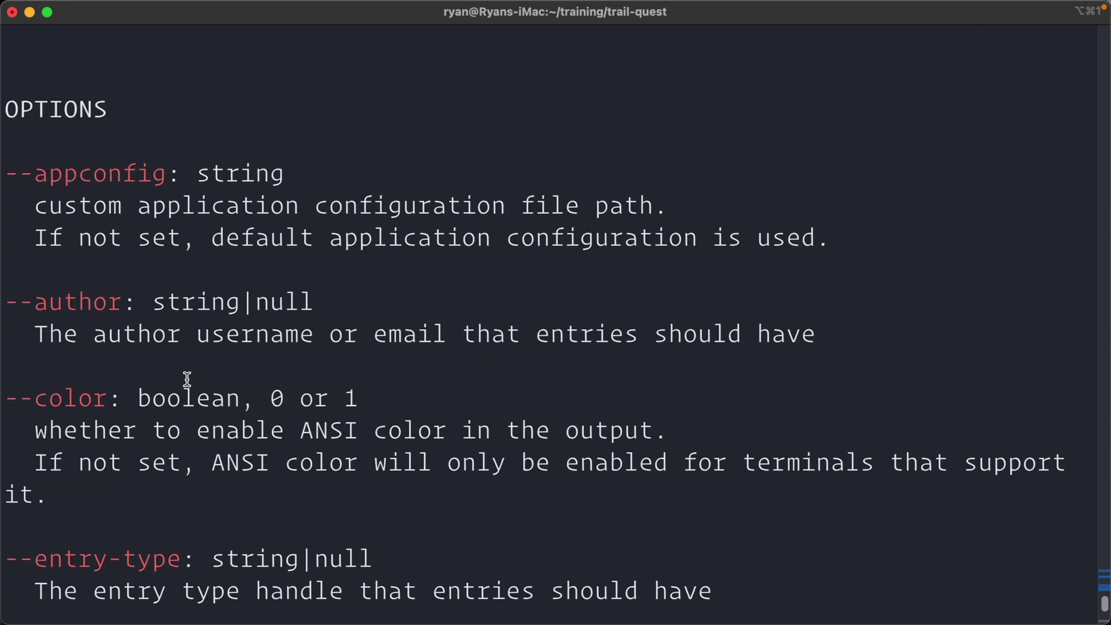
scroll(194, 377, "up", 3)
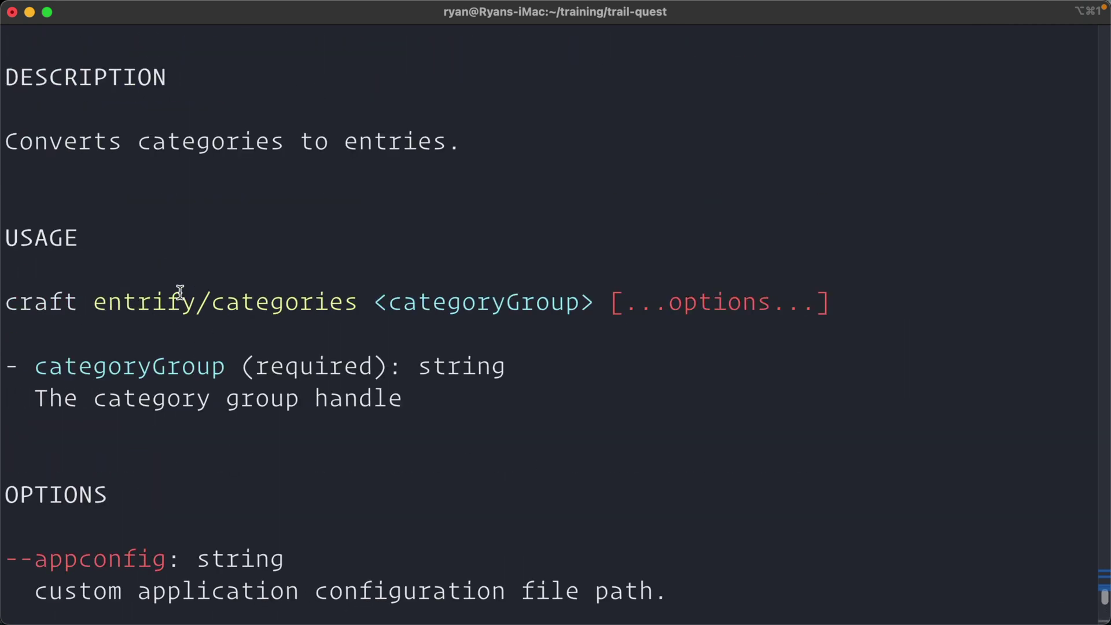
double_click(161, 303)
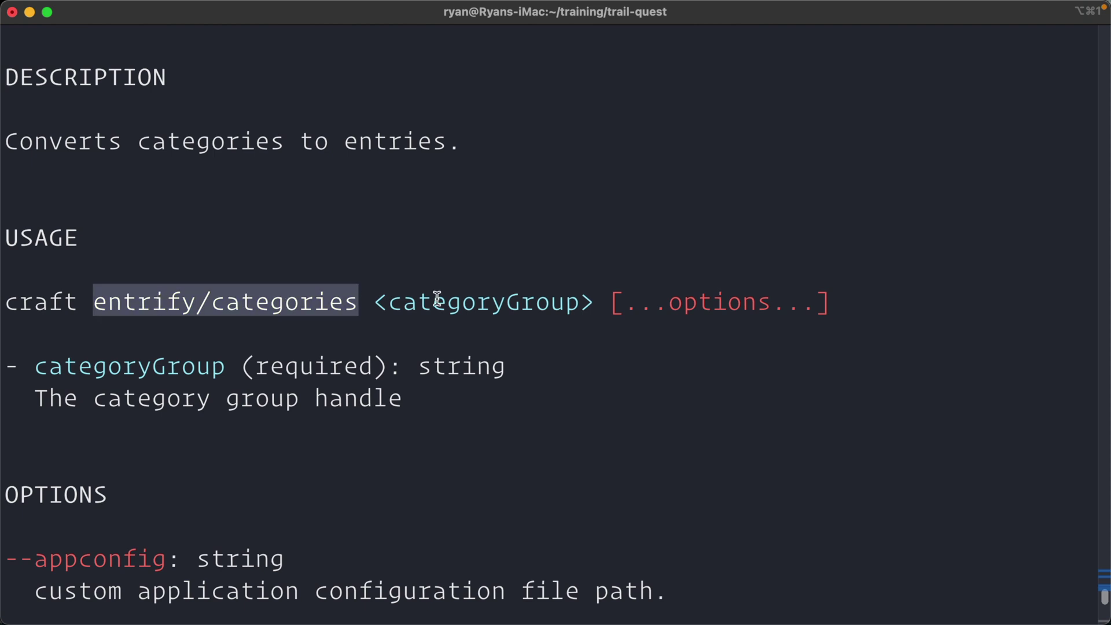
double_click(491, 296)
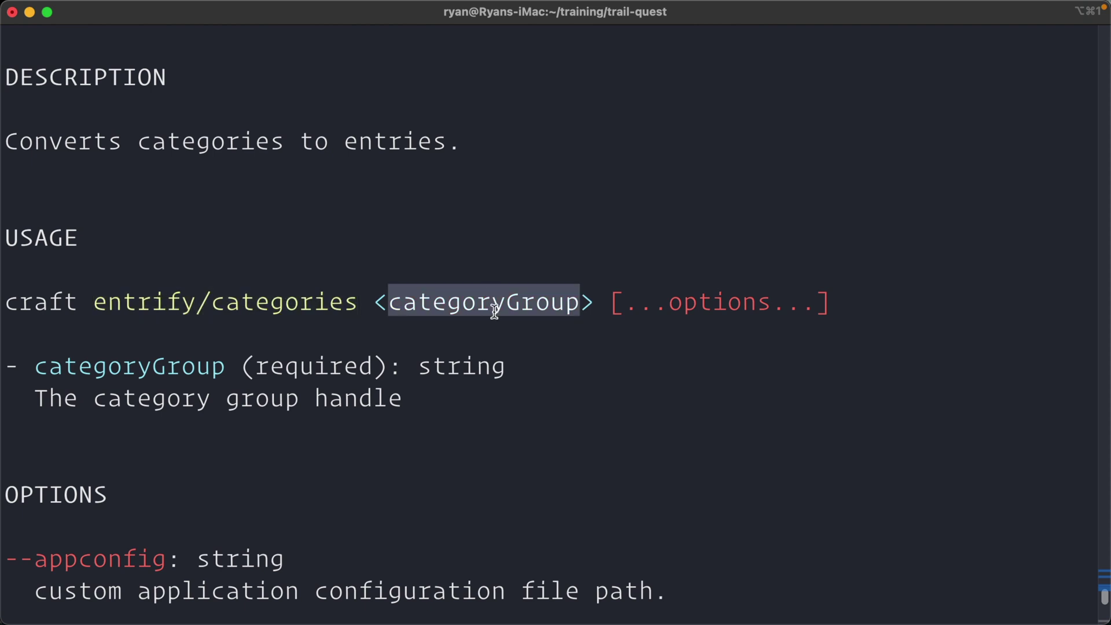
double_click(485, 370)
left_click_drag(461, 389, 101, 407)
left_click(102, 407)
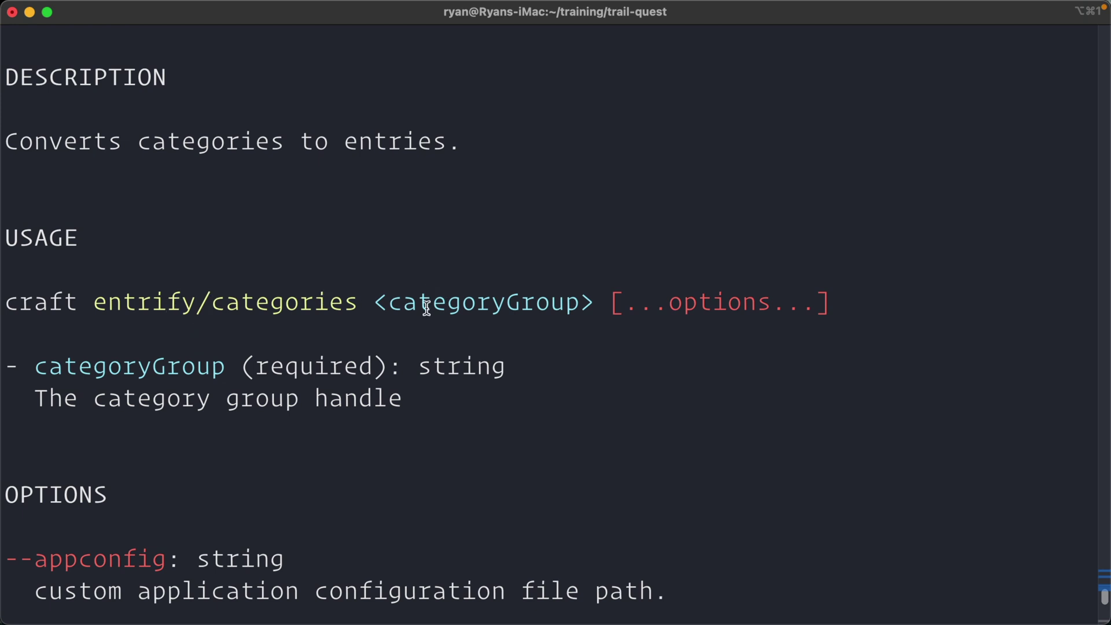
left_click_drag(375, 302, 600, 296)
left_click(452, 379)
- Read down through options such as --section, --entry-type, --author and --interactive
scroll(450, 387, "down", 8)
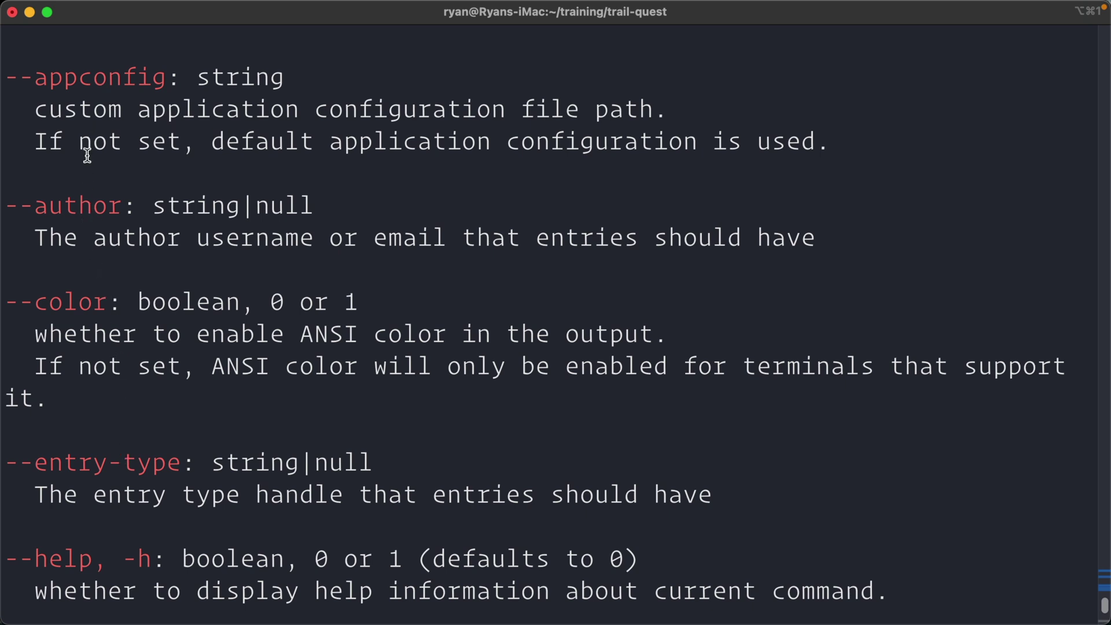
scroll(89, 424, "down", 2)
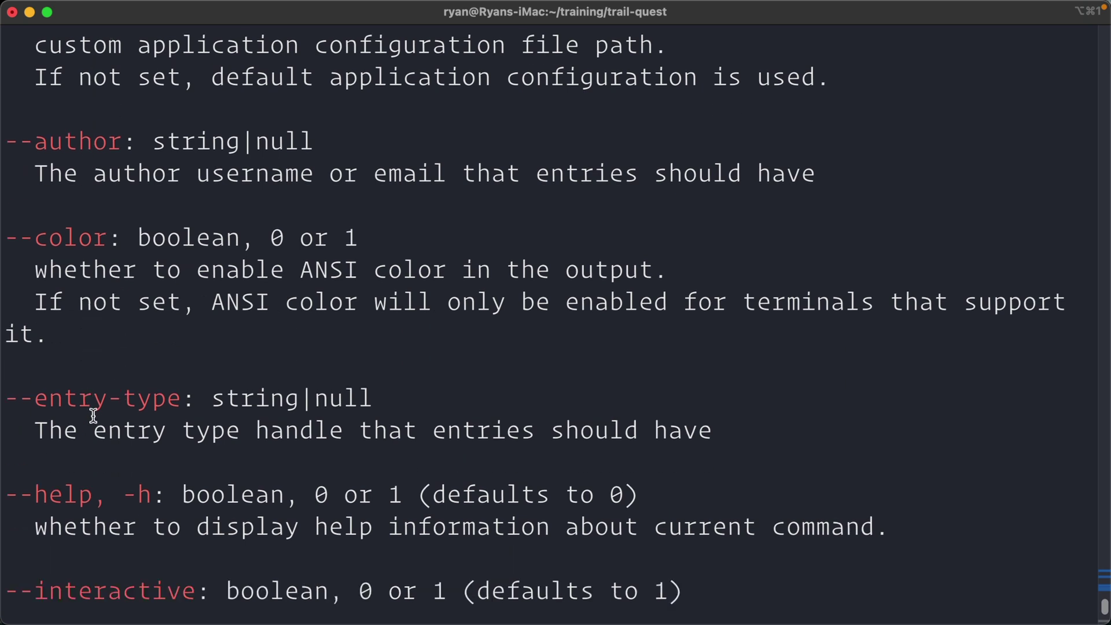
scroll(96, 452, "down", 10)
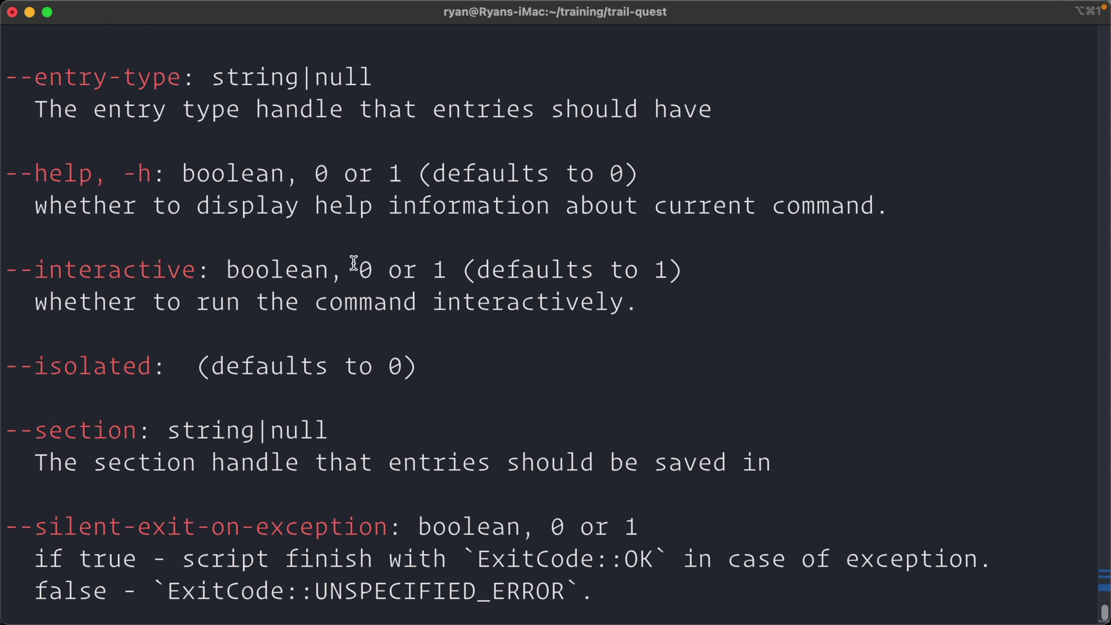
scroll(234, 455, "down", 3)
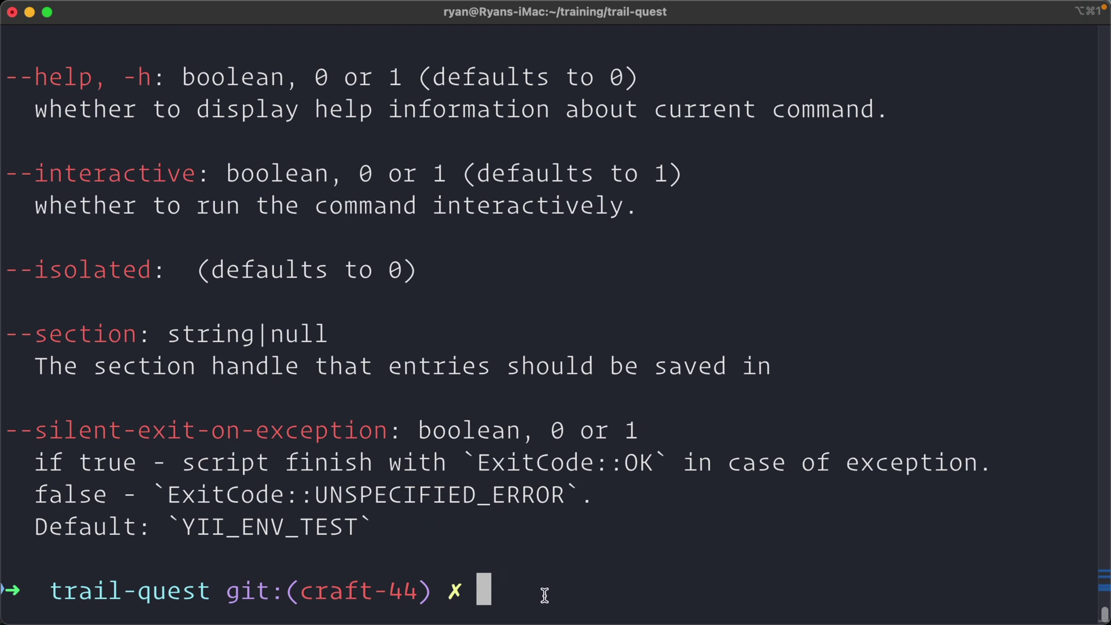
- Clear the terminal and recall the help command with 'help' removed
type("clear")
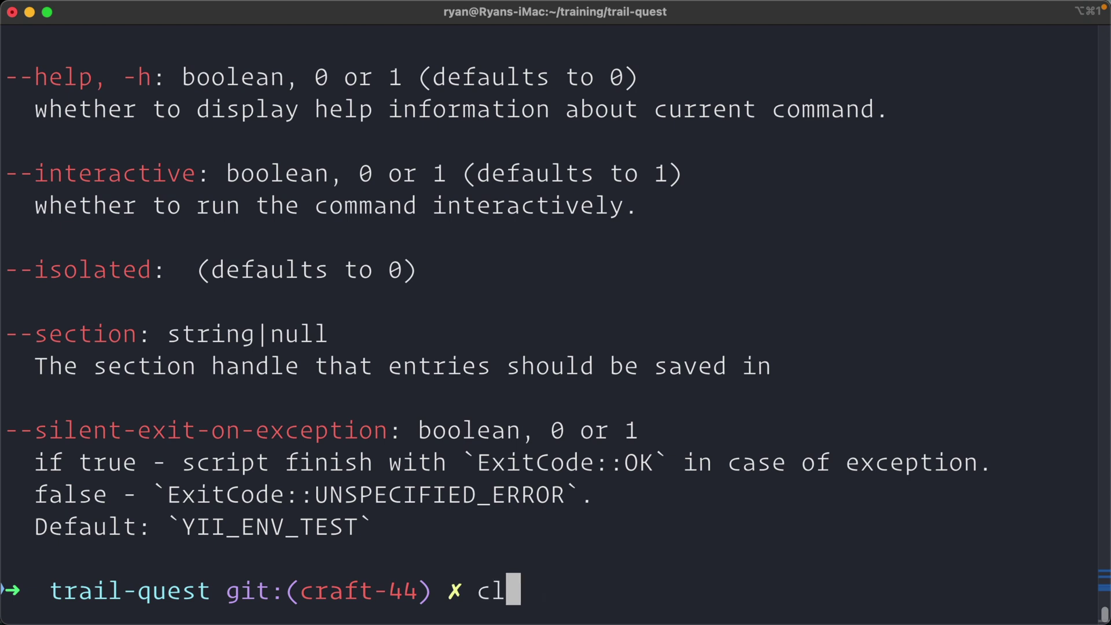
key("Return")
key("Up")
key("Up")
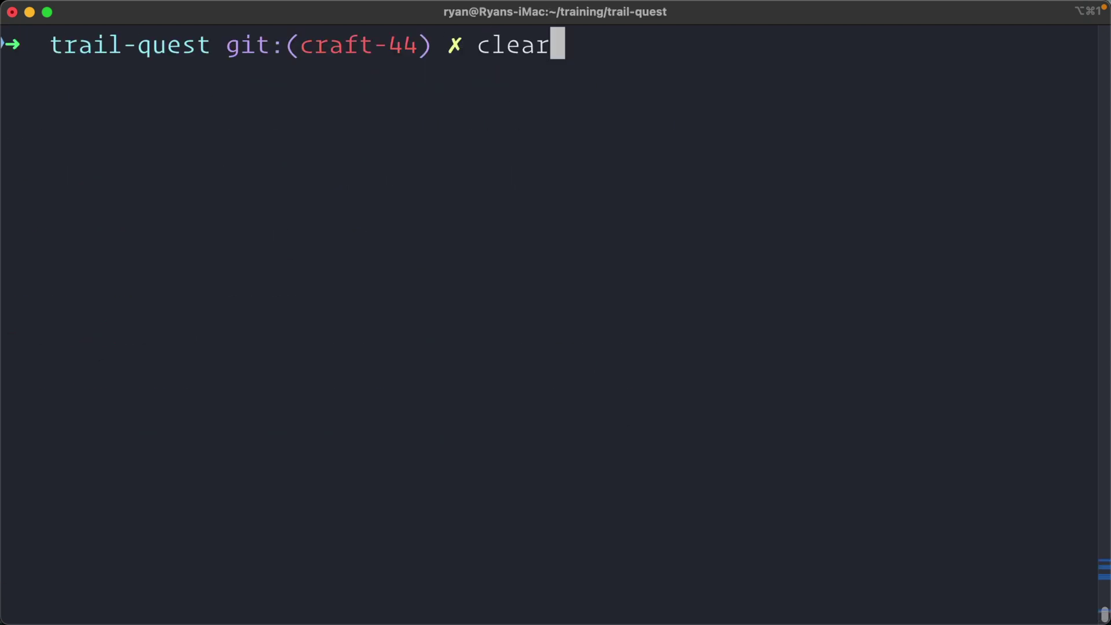
key("Left")
key("Left")
key("Left")
key("Left")
key("Left")
key("Left")
key("Left")
key("Left")
key("Left")
key("Left")
key("Left")
key("Left")
key("Left")
key("Left")
key("Left")
key("Left")
key("Left")
key("Left")
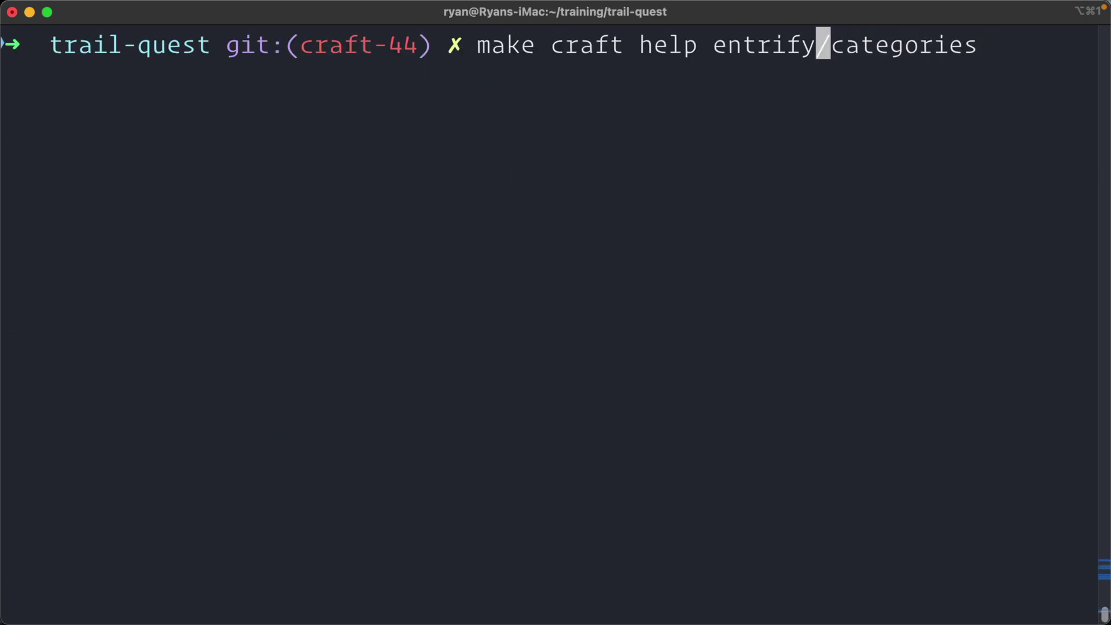
key("BackSpace")
key("BackSpace")
key("BackSpace")
key("BackSpace")
key("BackSpace")
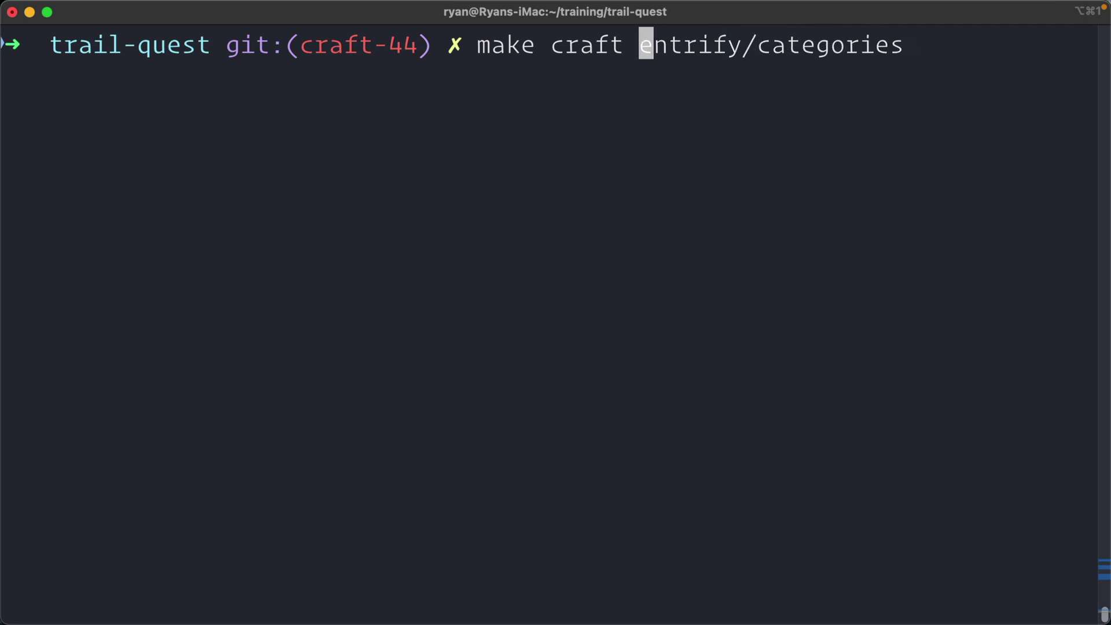
key("Right")
key("Right")
key("Right")
key("Right")
key("Right")
key("Right")
key("Right")
key("Right")
key("Right")
key("Right")
key("Right")
key("Right")
key("Right")
key("Right")
key("Right")
key("Right")
key("Right")
key("Right")
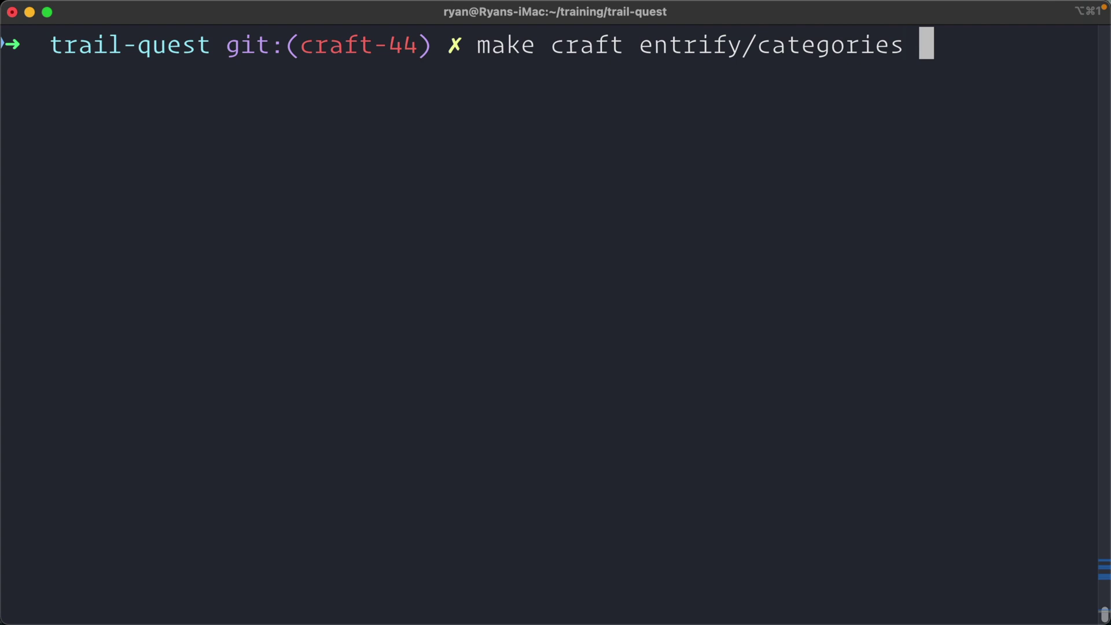
- Copy the Locations group's handle from Settings > Categories in Craft
key("super+Tab")
left_click(173, 382)
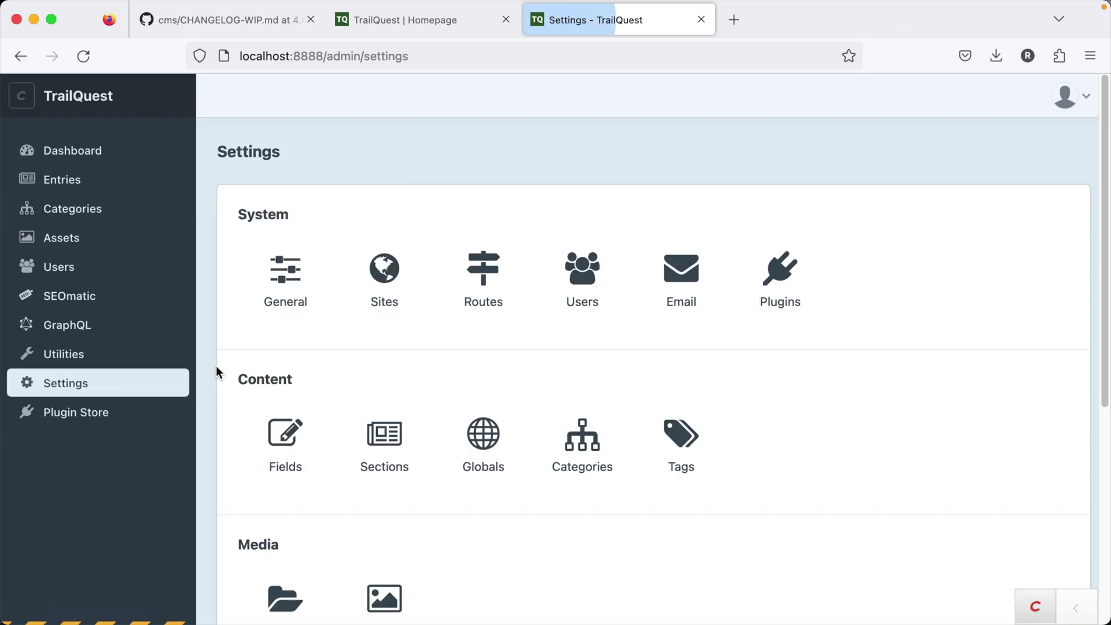
left_click(568, 450)
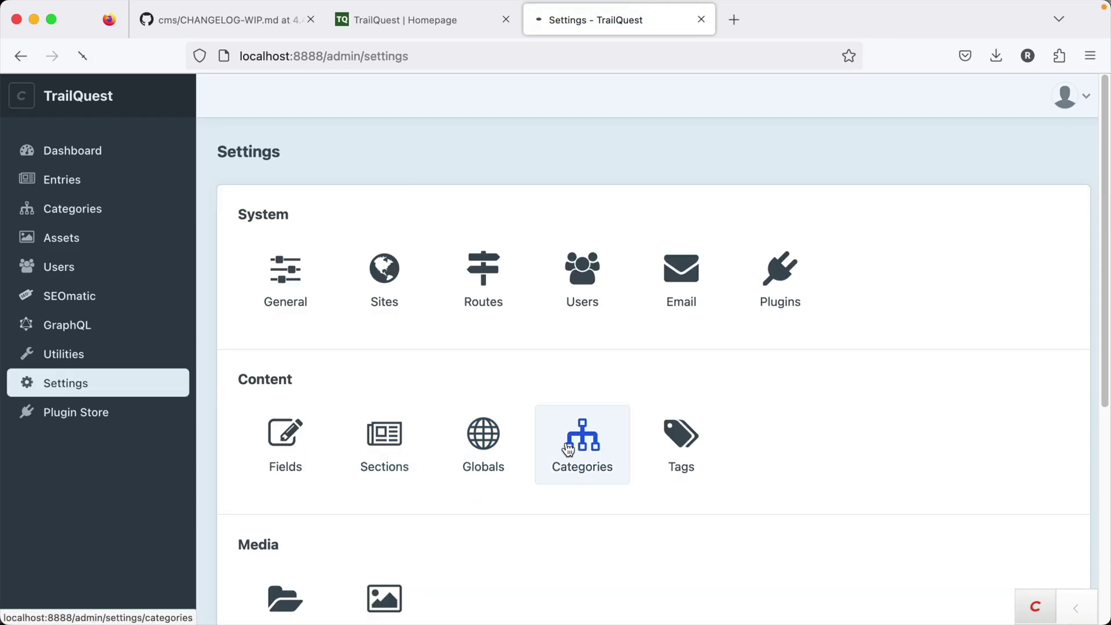
left_click(516, 257)
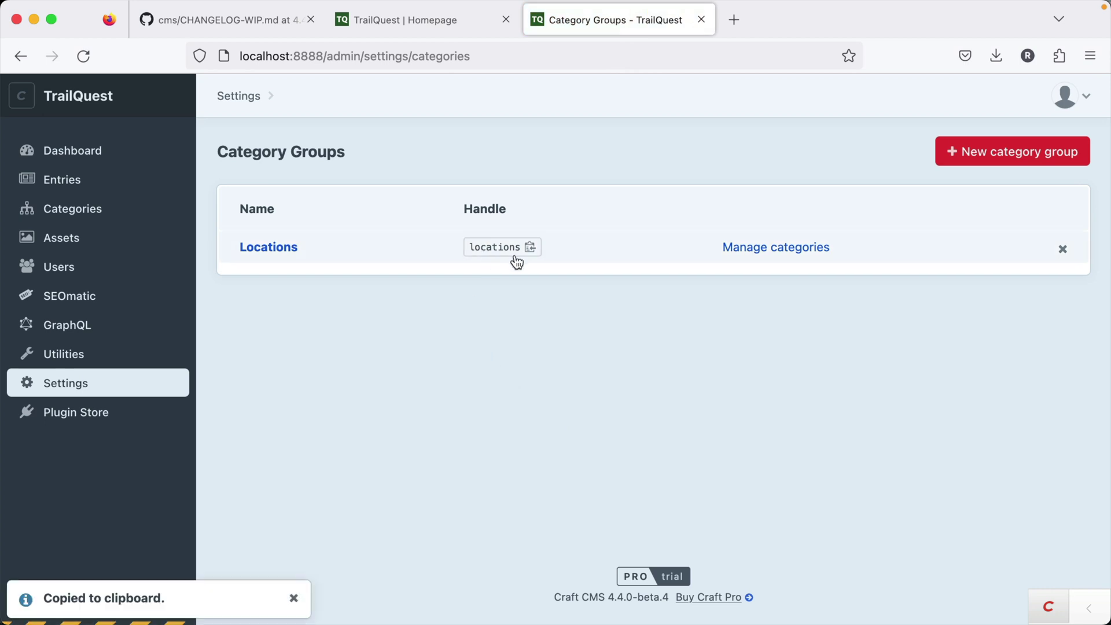
- Run make craft entrify/categories locations in the terminal
key("super+Tab")
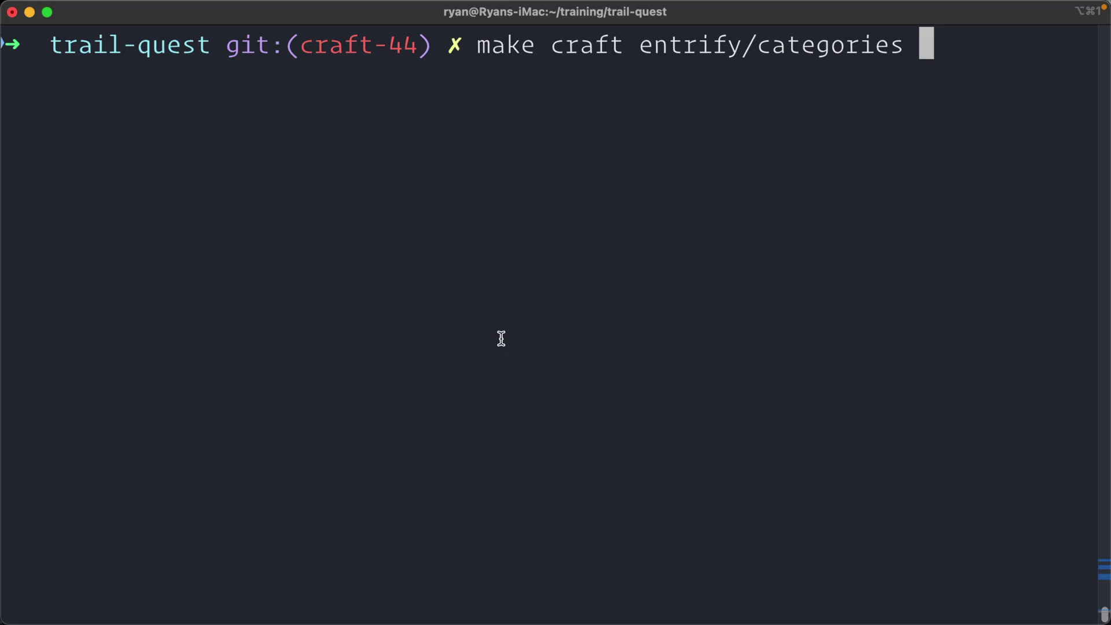
key("super+v")
key("Right")
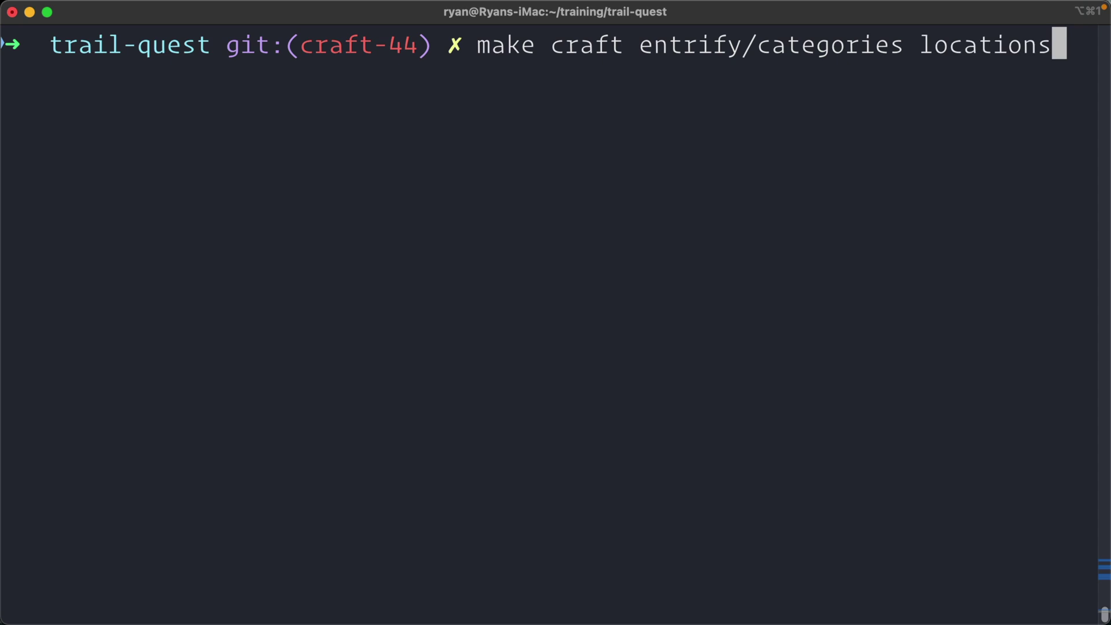
key("Return")
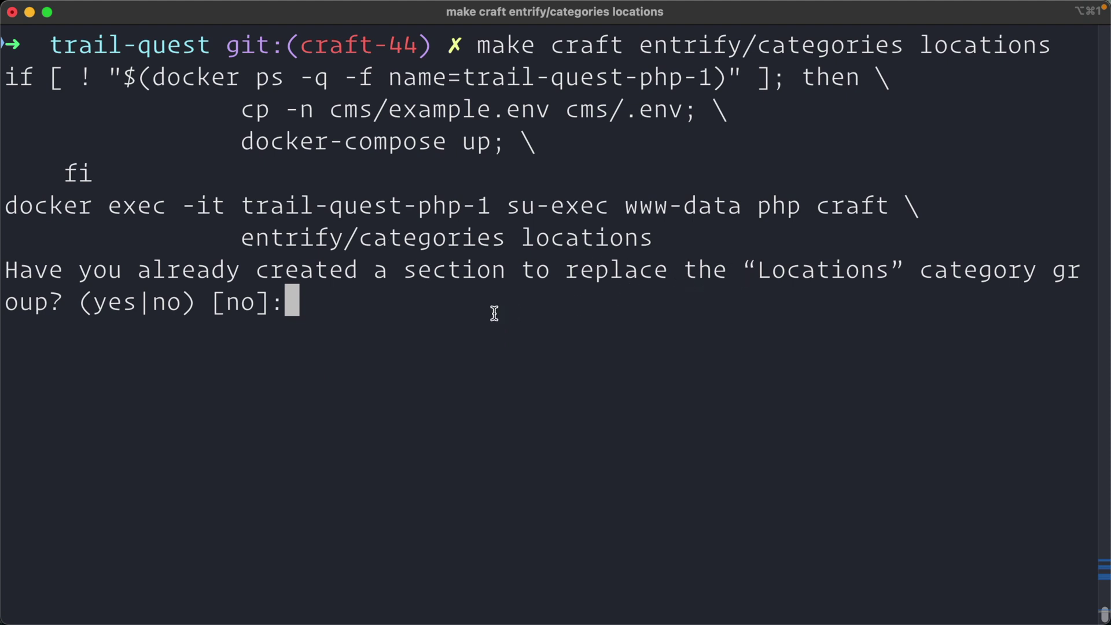
- Create a new Locations section with handle locations and entry versioning enabled
key("Return")
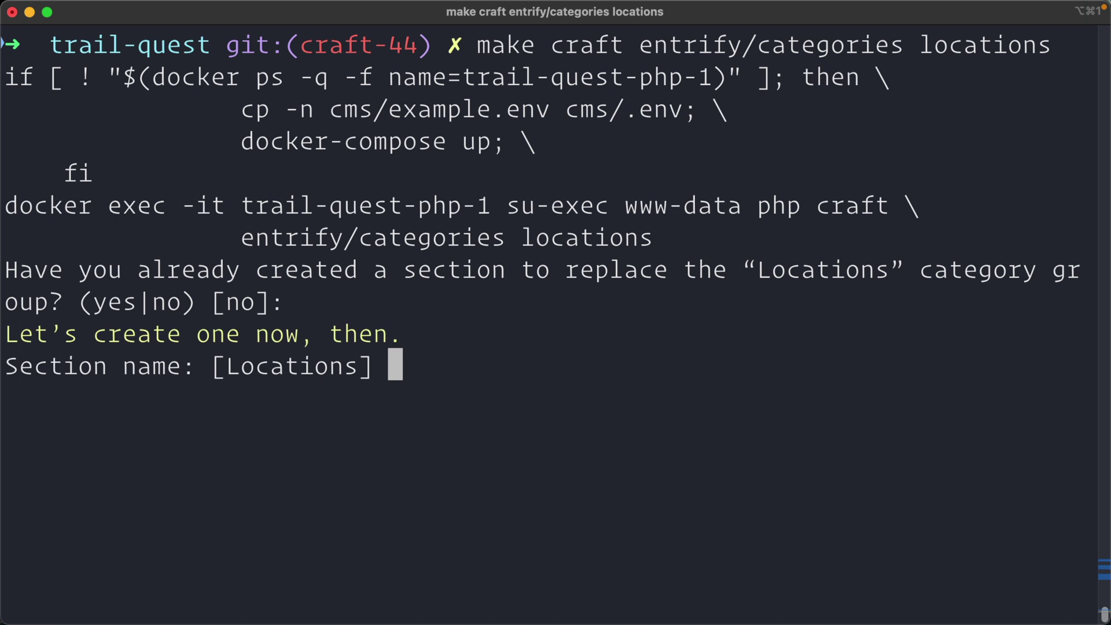
key("Return")
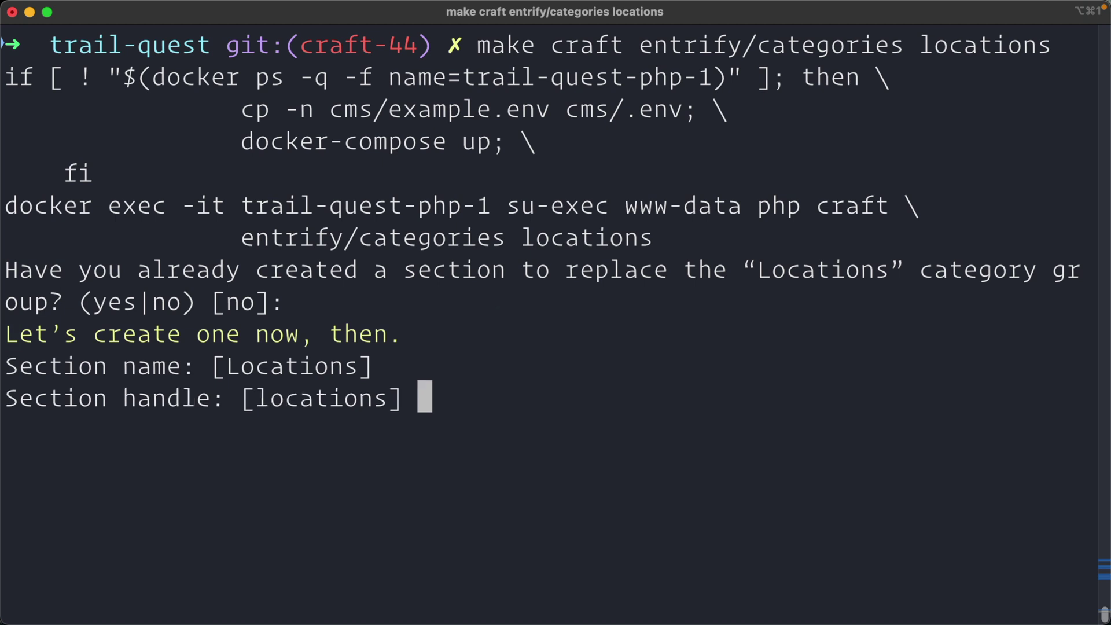
key("Return")
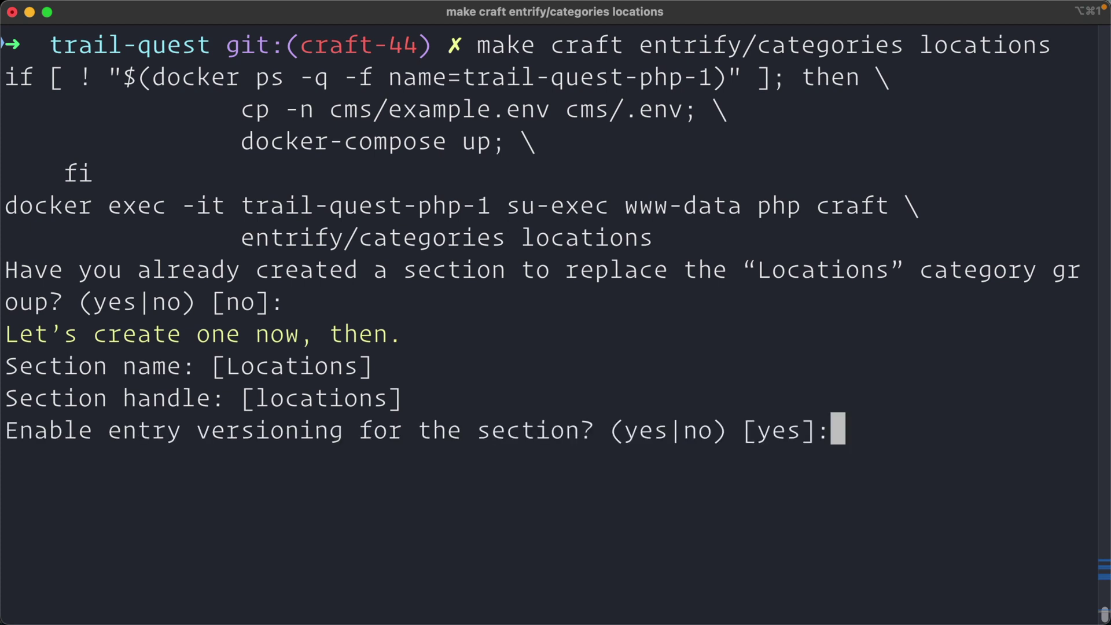
key("Return")
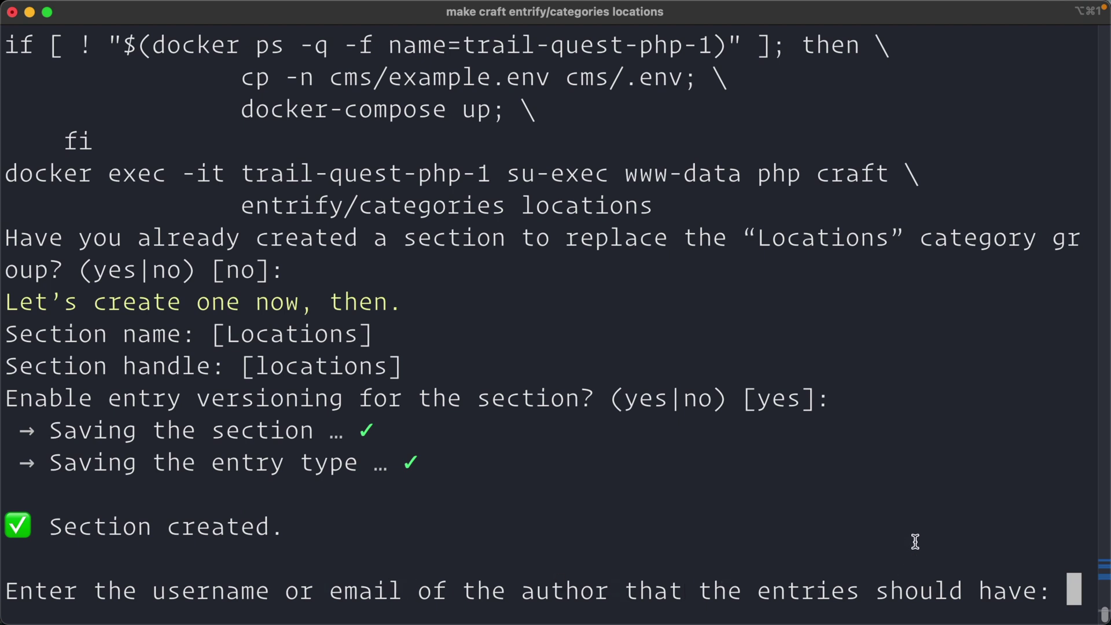
- Set admin as author of the converted entries and delete the Locations category group
type("admin")
key("Return")
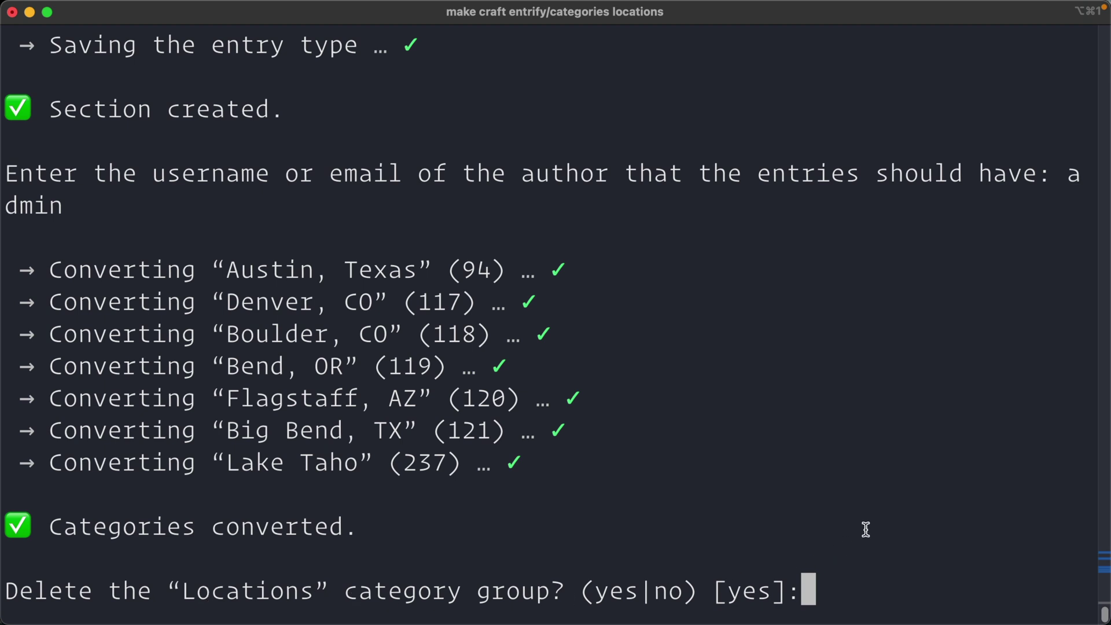
key("Return")
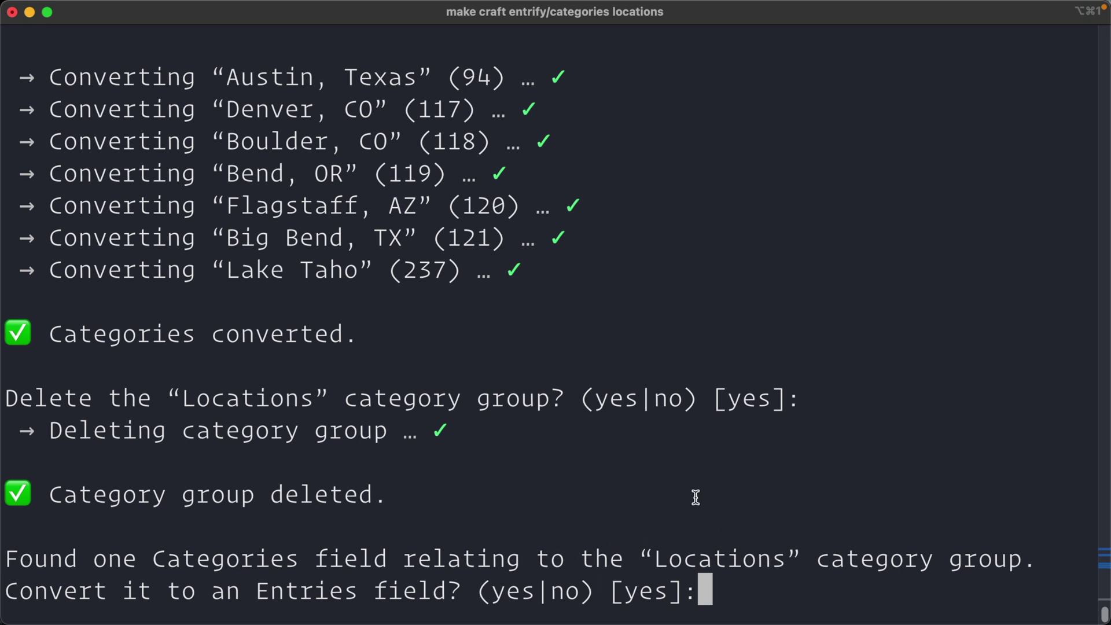
key("super+Tab")
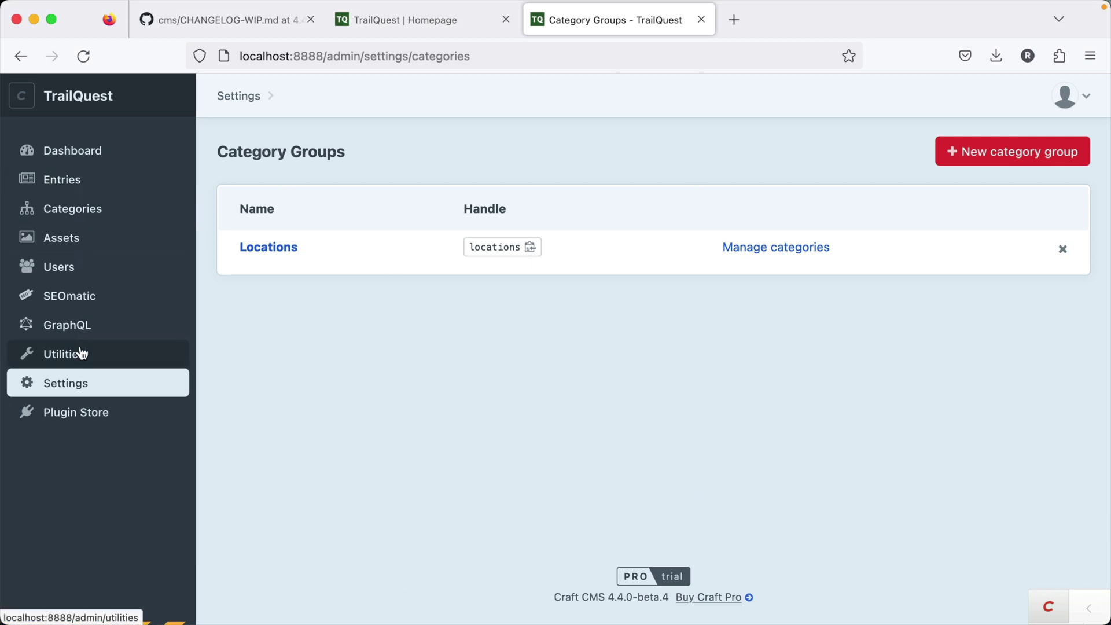
- Open Settings > Fields filtered to Adventures, where Location is still a Categories field
left_click(74, 380)
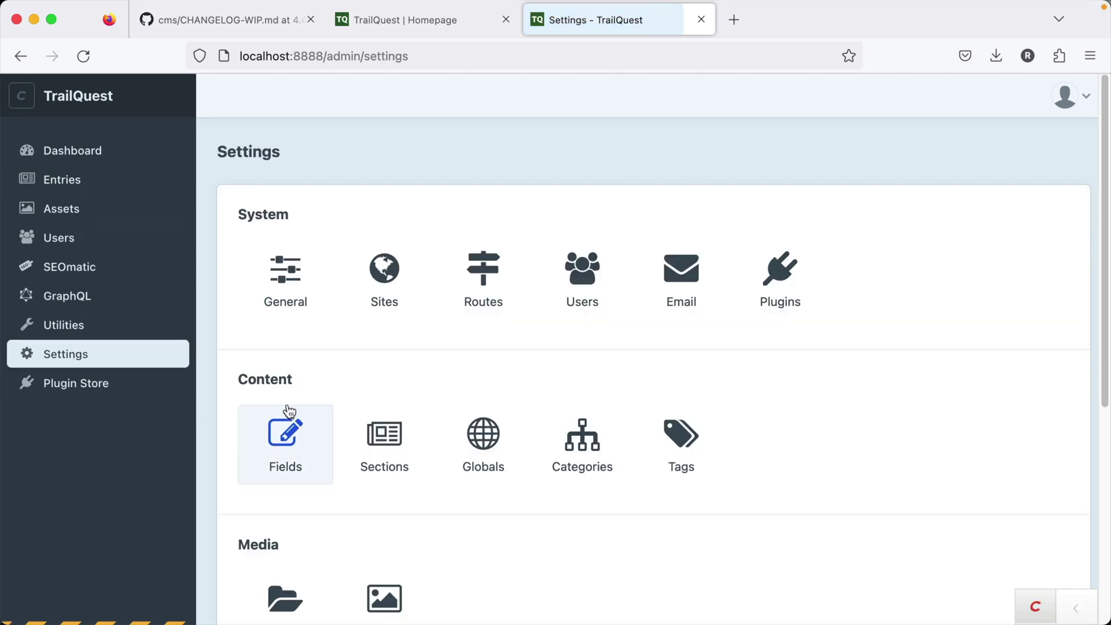
left_click(313, 435)
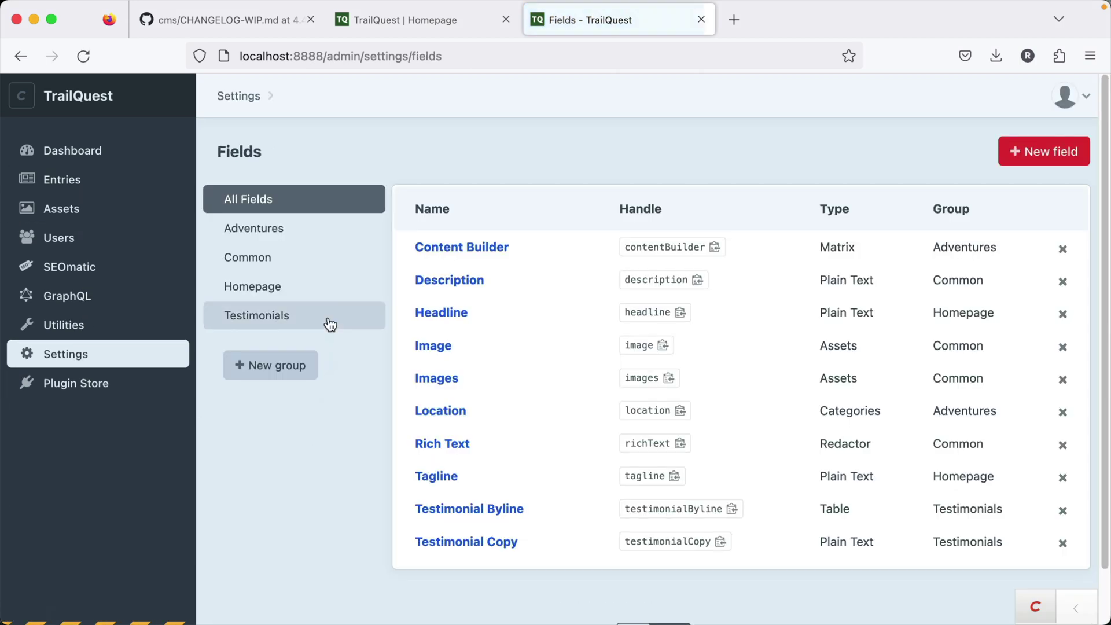
left_click(267, 233)
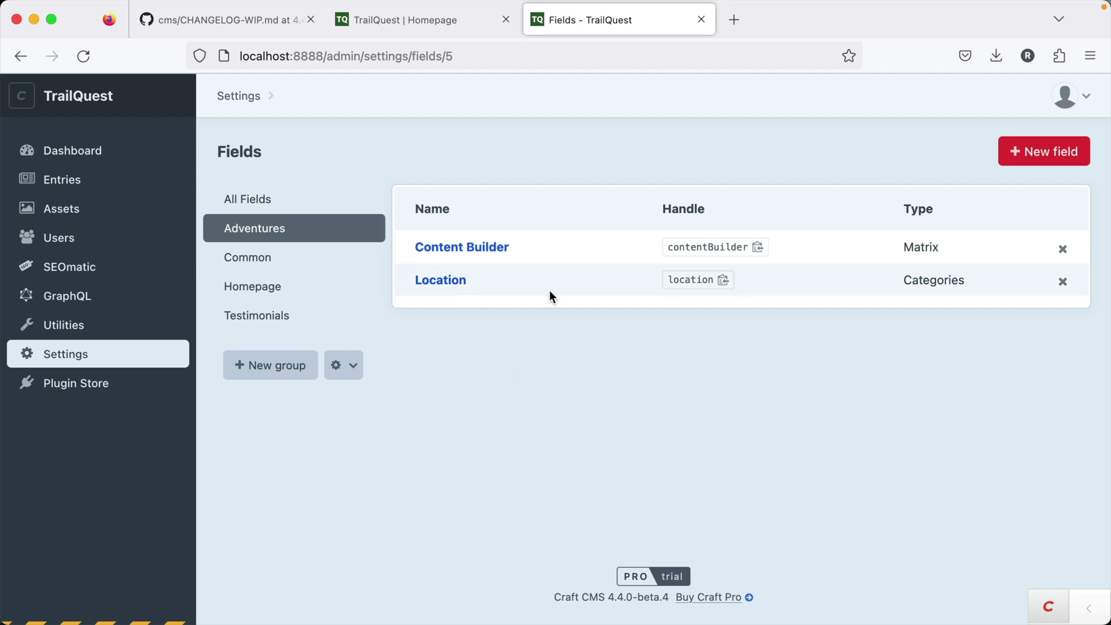
- Convert Location to an Entries field, copy the suggested php craft command, and clear the terminal
key("super+Tab")
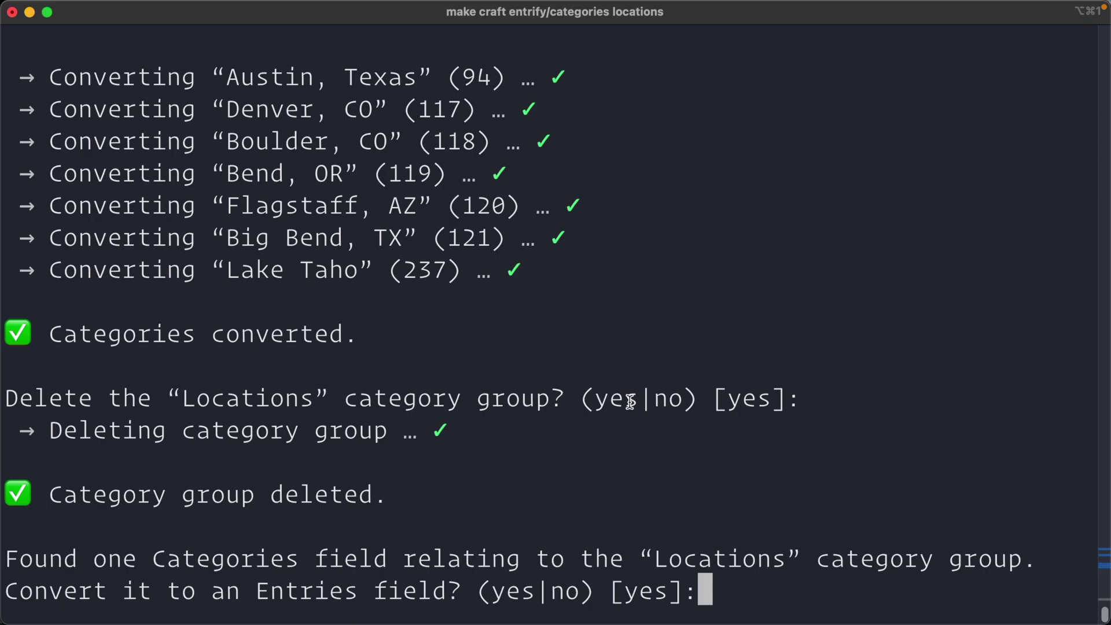
key("Return")
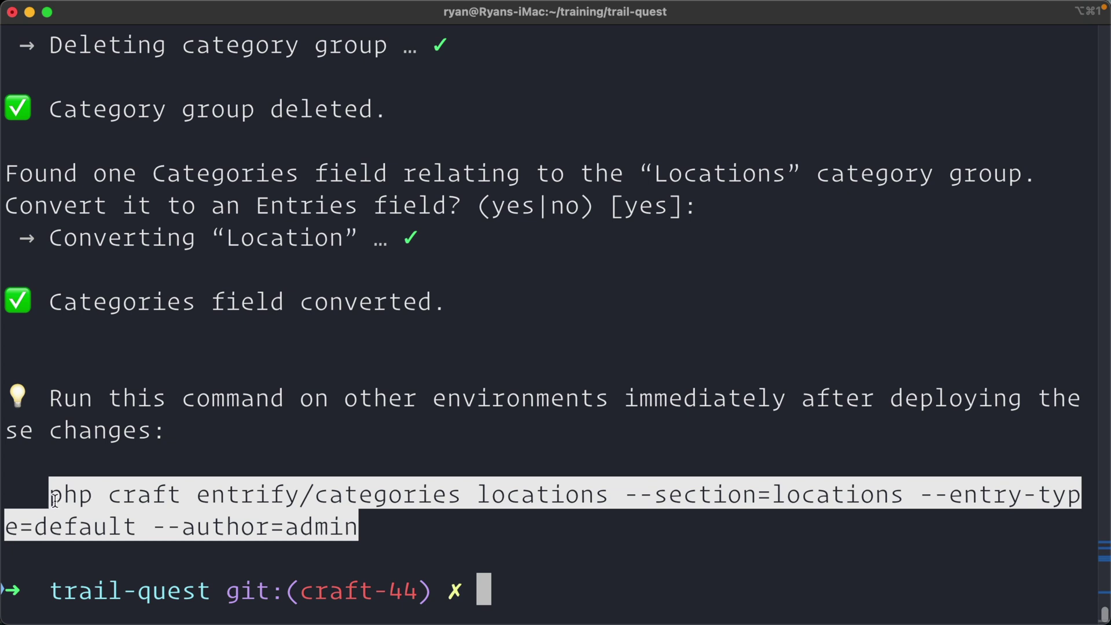
left_click_drag(54, 500, 365, 535)
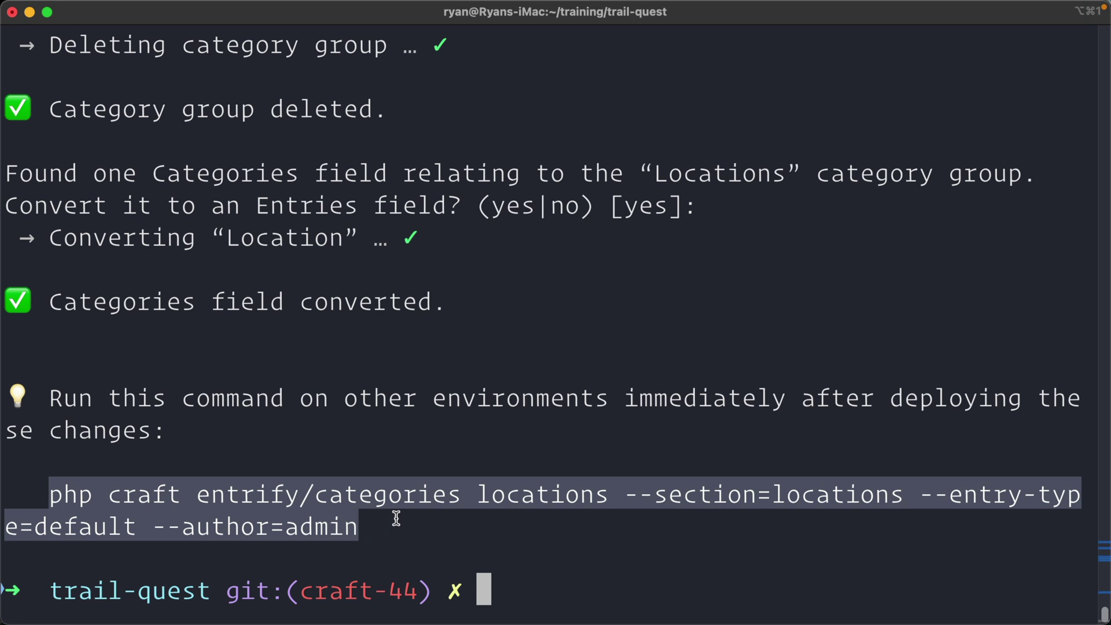
key("super+c")
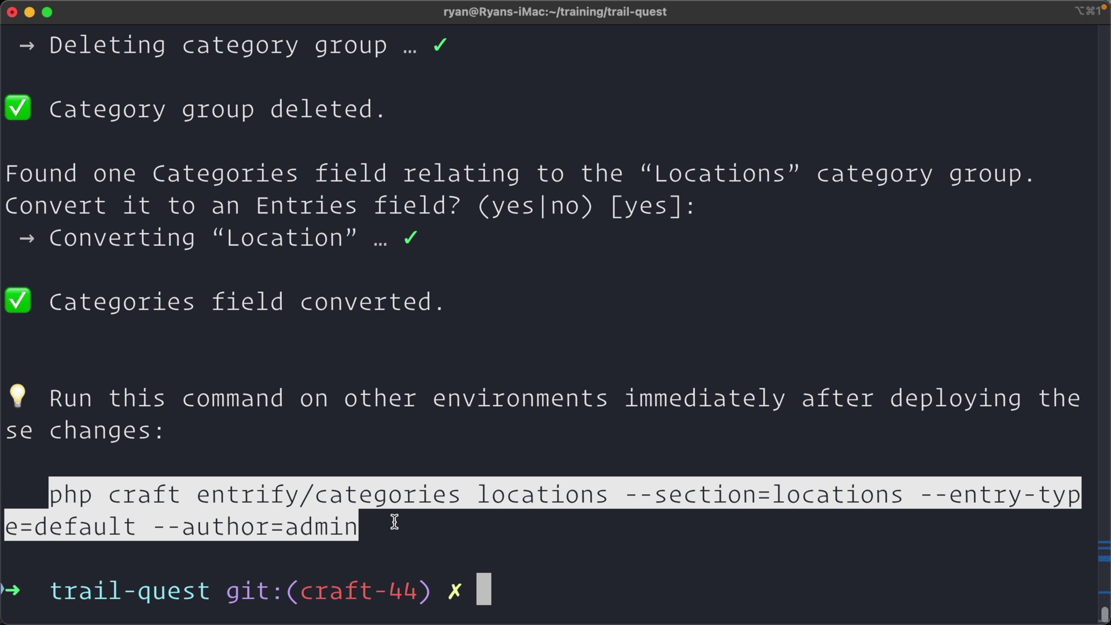
type("clear")
key("Return")
key("super+Tab")
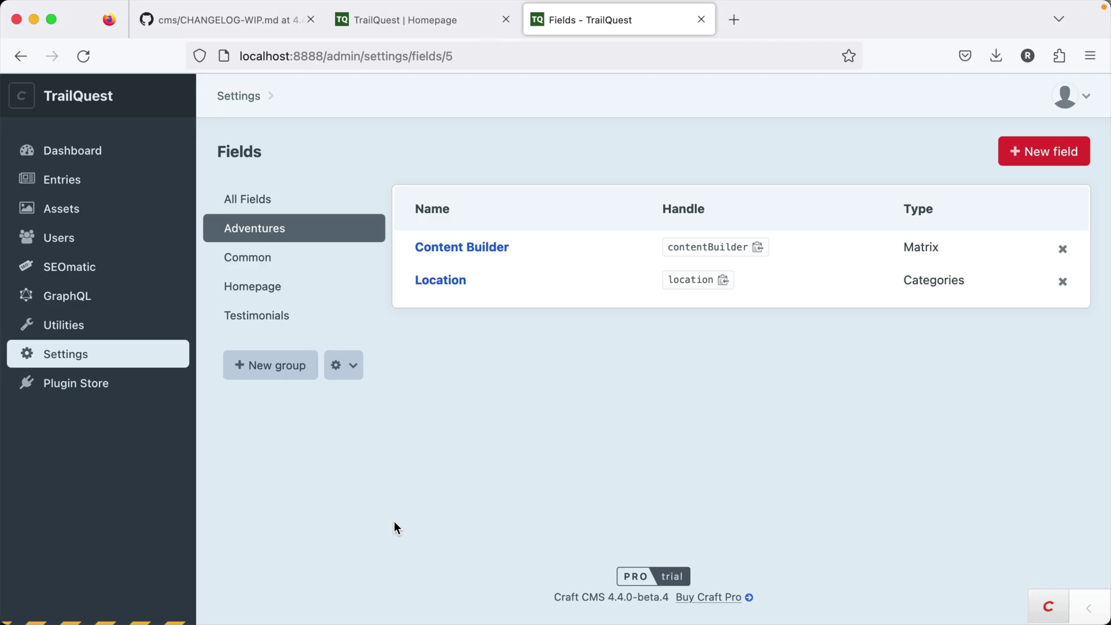
- Browse the Entries sources from Locations and Testimonials to the Adventures section listing
left_click(72, 178)
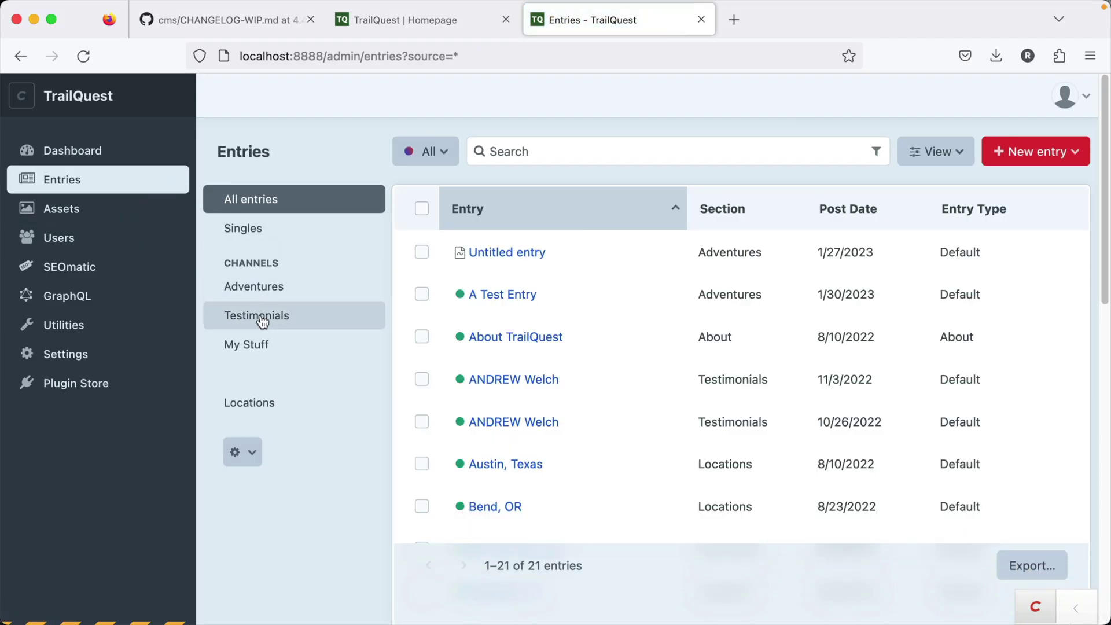
left_click(274, 412)
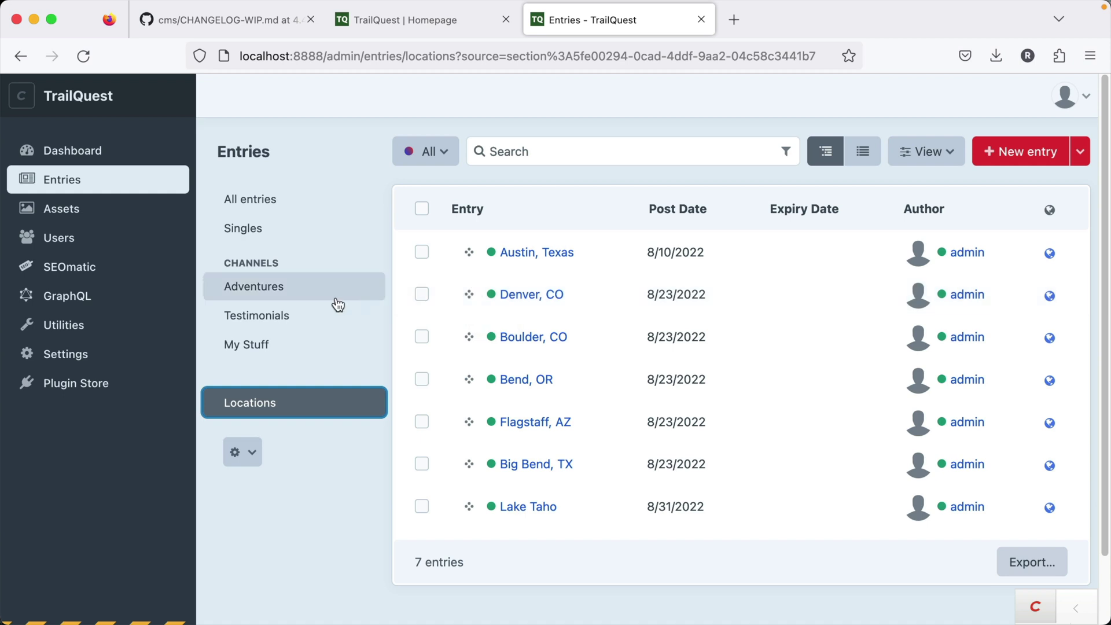
left_click(89, 180)
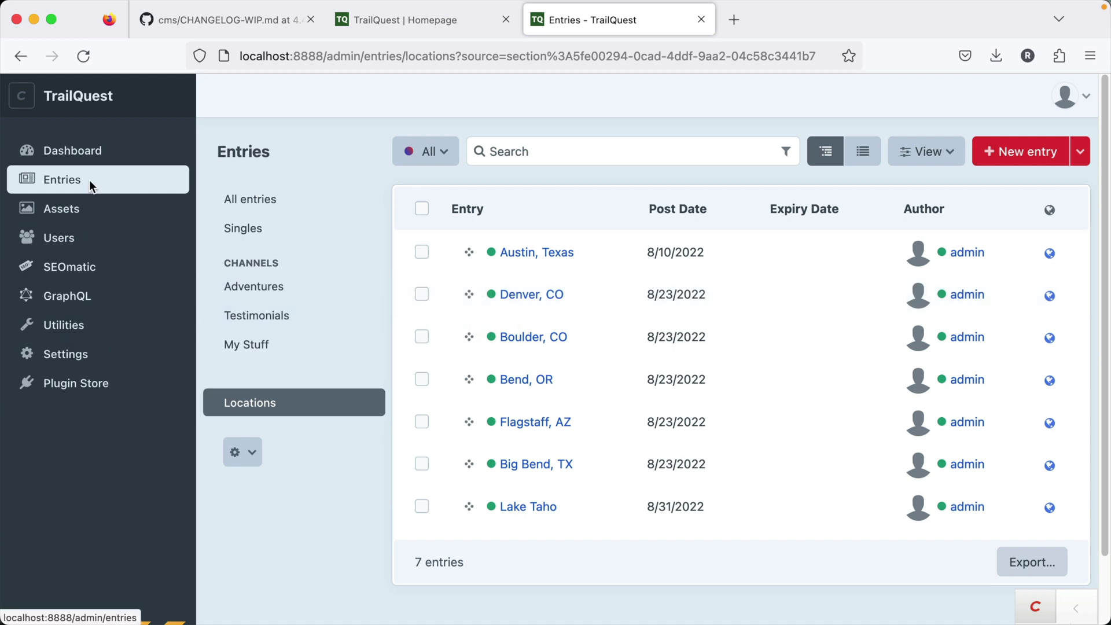
left_click(292, 316)
left_click(347, 283)
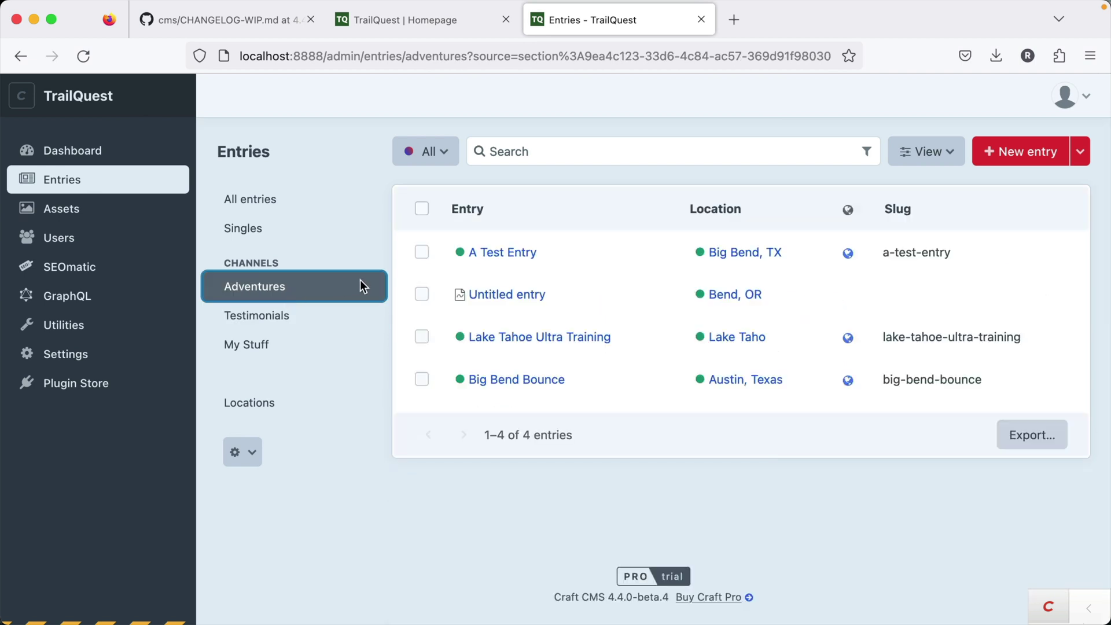
- Open Big Bend Bounce to review its Austin, Texas location, then go to Settings
left_click(519, 380)
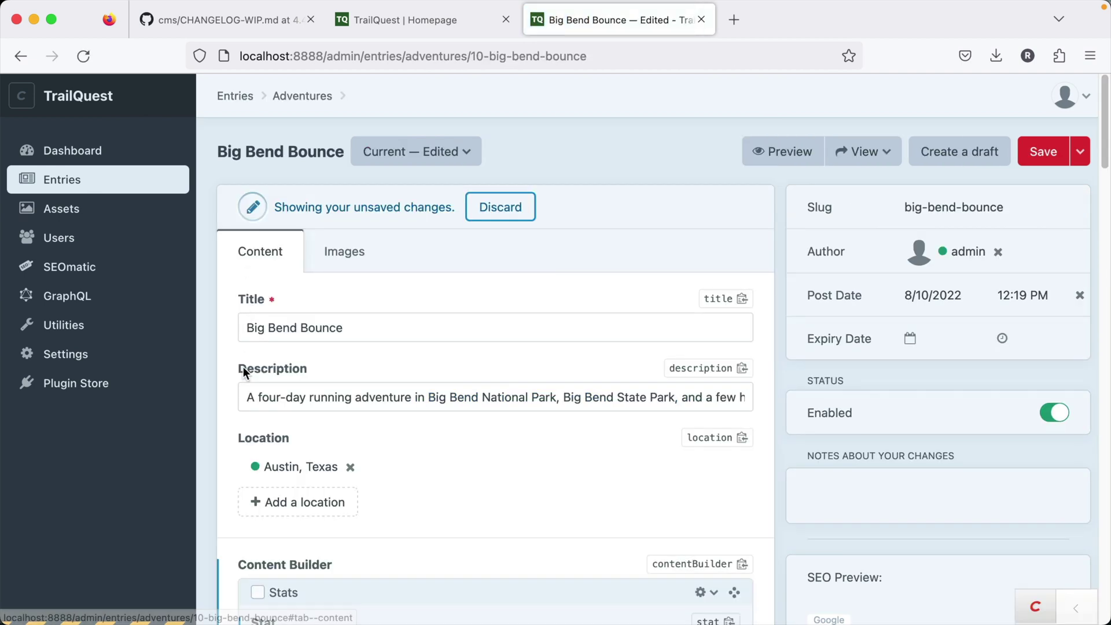
scroll(237, 428, "down", 4)
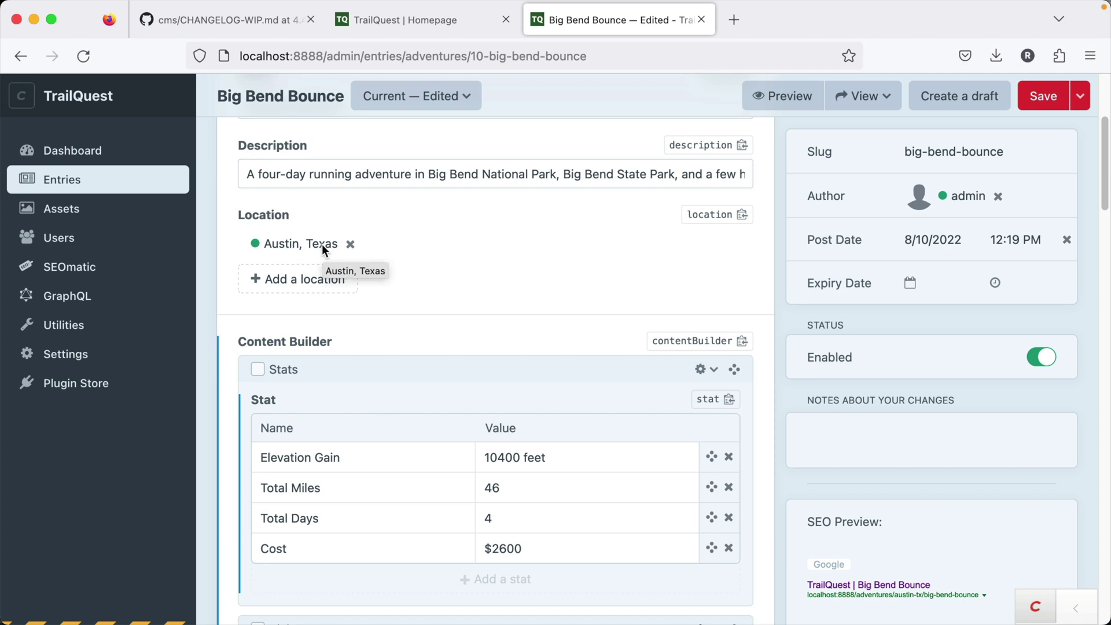
left_click(99, 352)
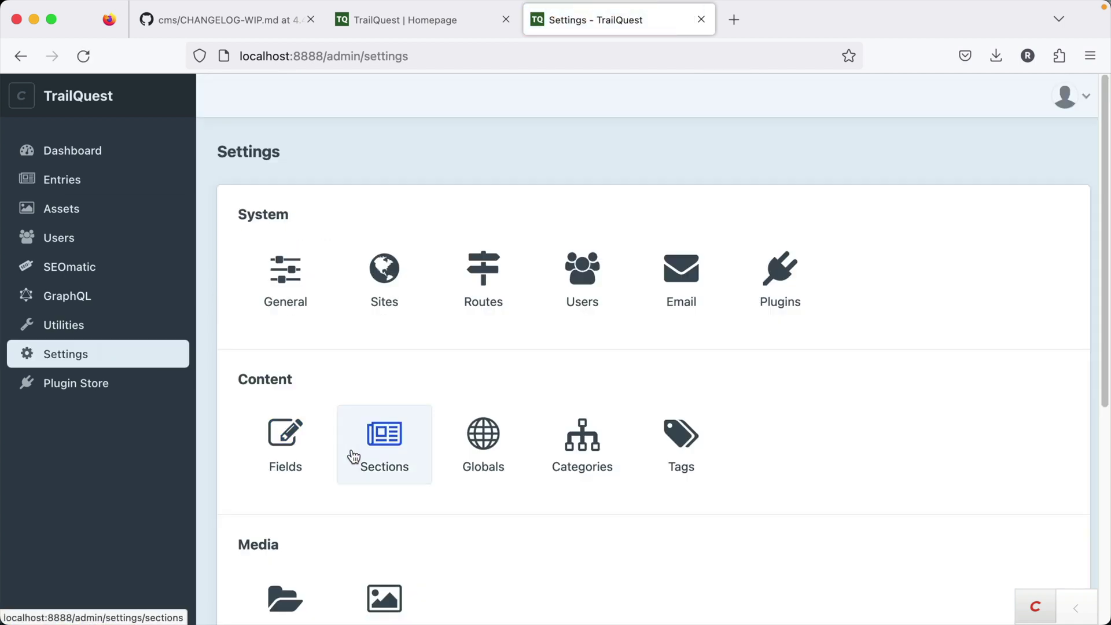
- Verify in Settings > Fields that the Adventures group's Location field is an Entries type, then return to Entries
left_click(297, 449)
left_click(260, 231)
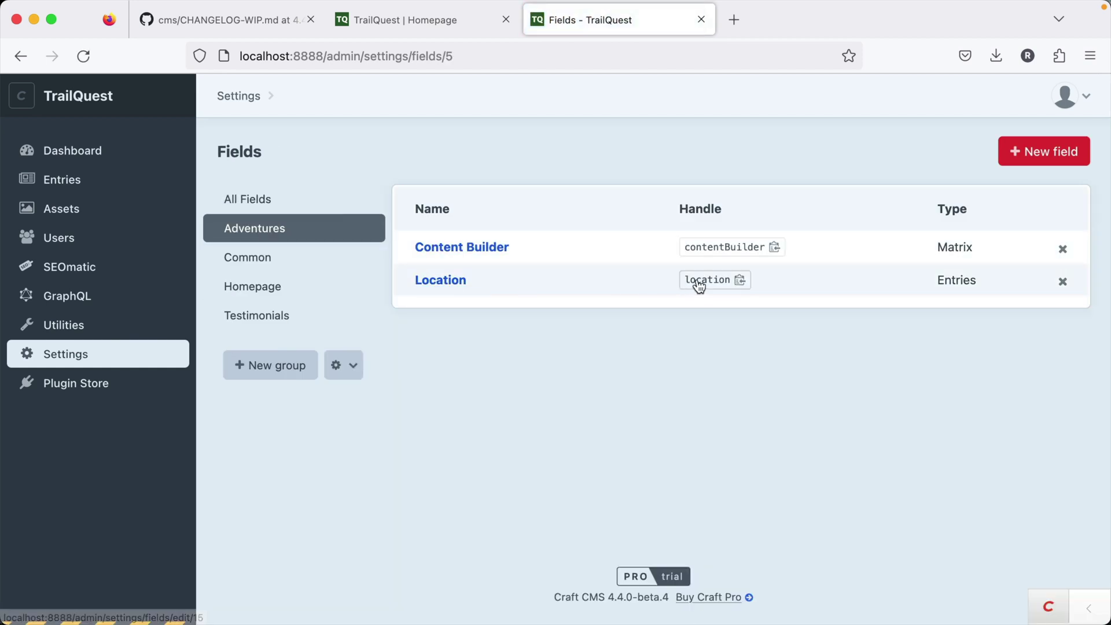
double_click(965, 280)
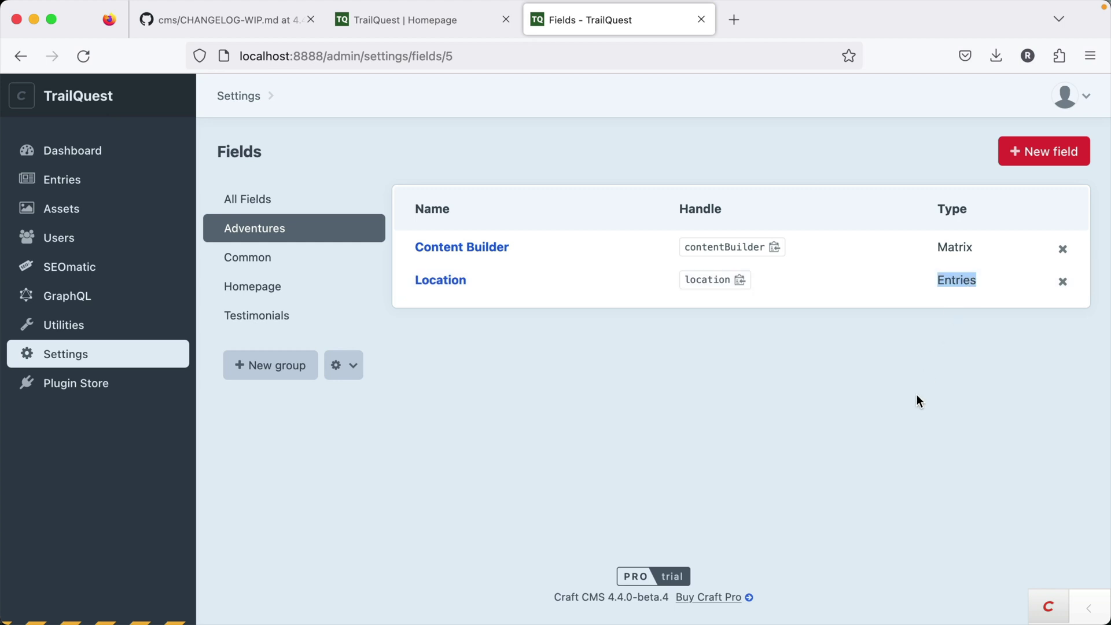
left_click(916, 395)
left_click(40, 177)
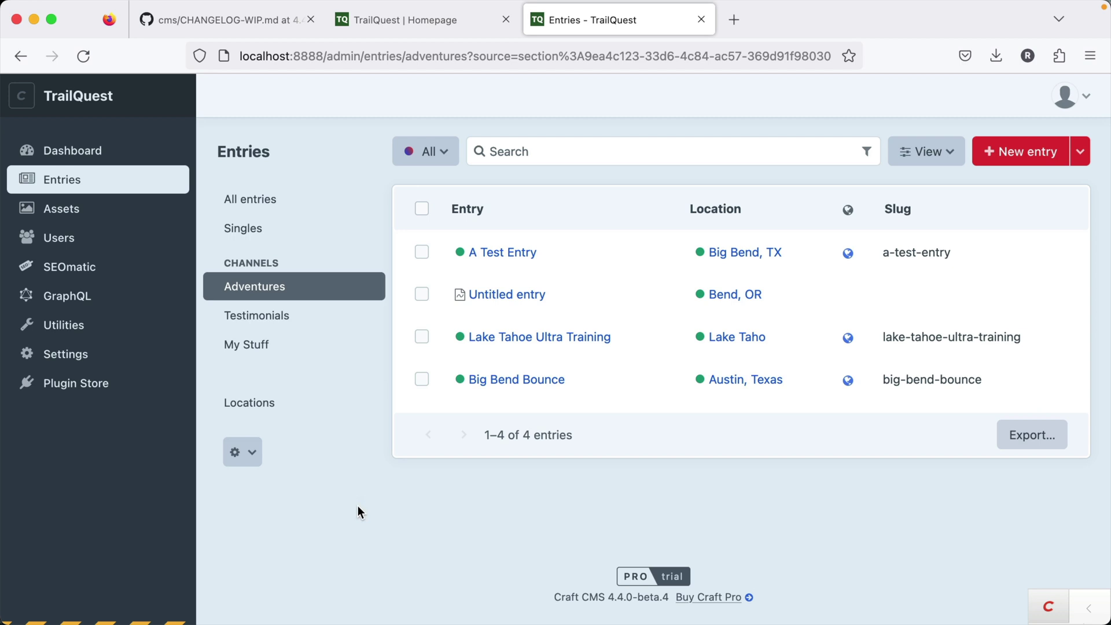
- Switch to the Locations section's seven entries, then move on to the Assets index
left_click(289, 402)
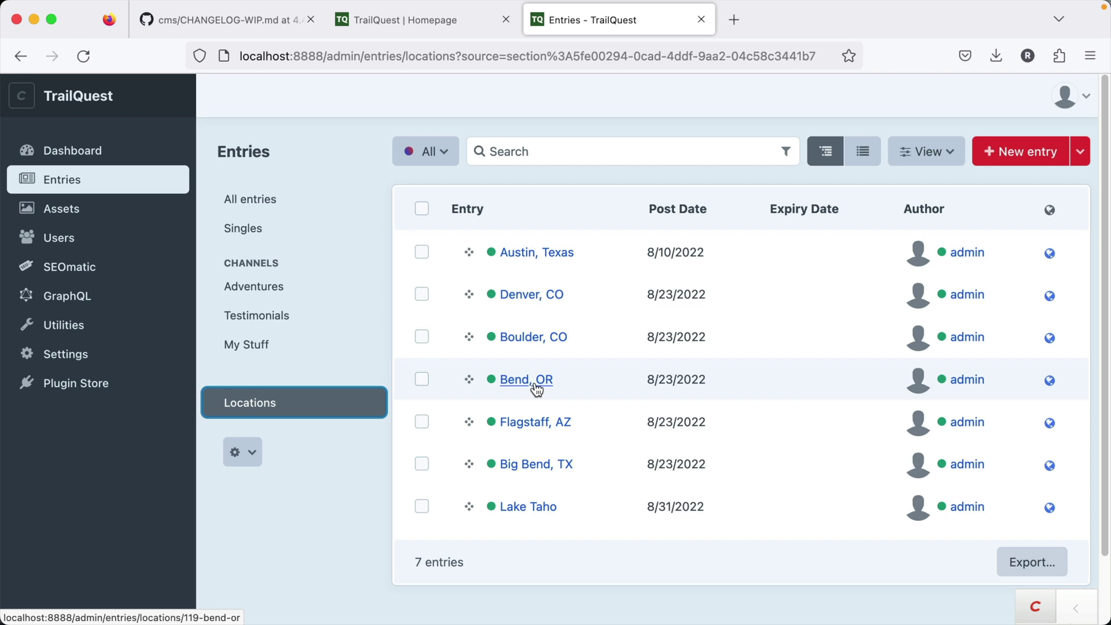
left_click(362, 94)
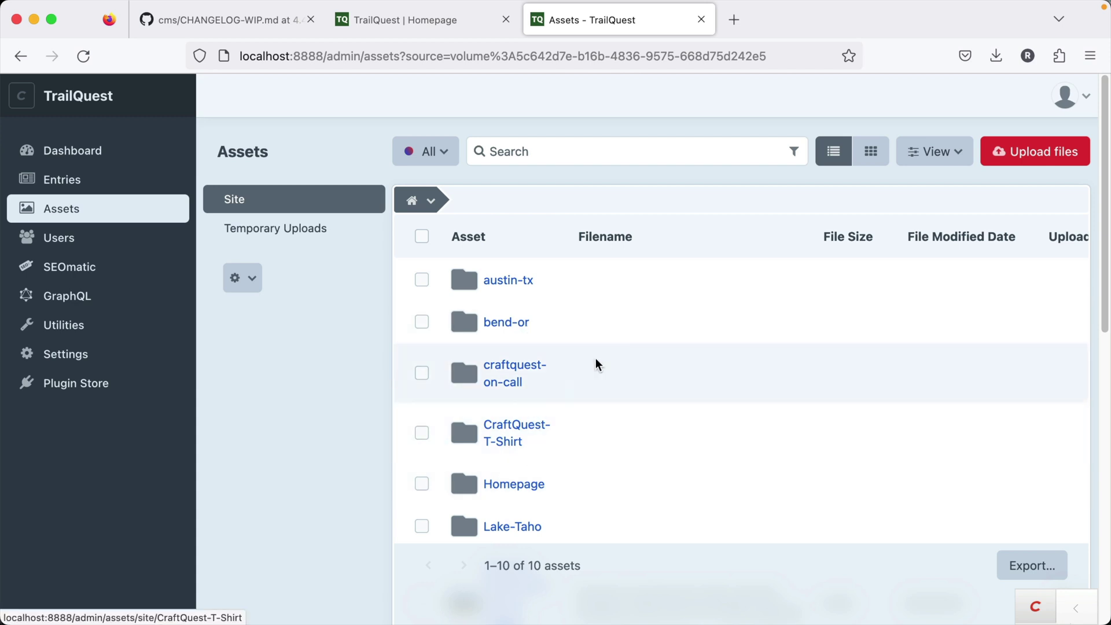
- View Site assets as a grid, peek into the empty austin-tx folder, then return to table view
left_click(868, 151)
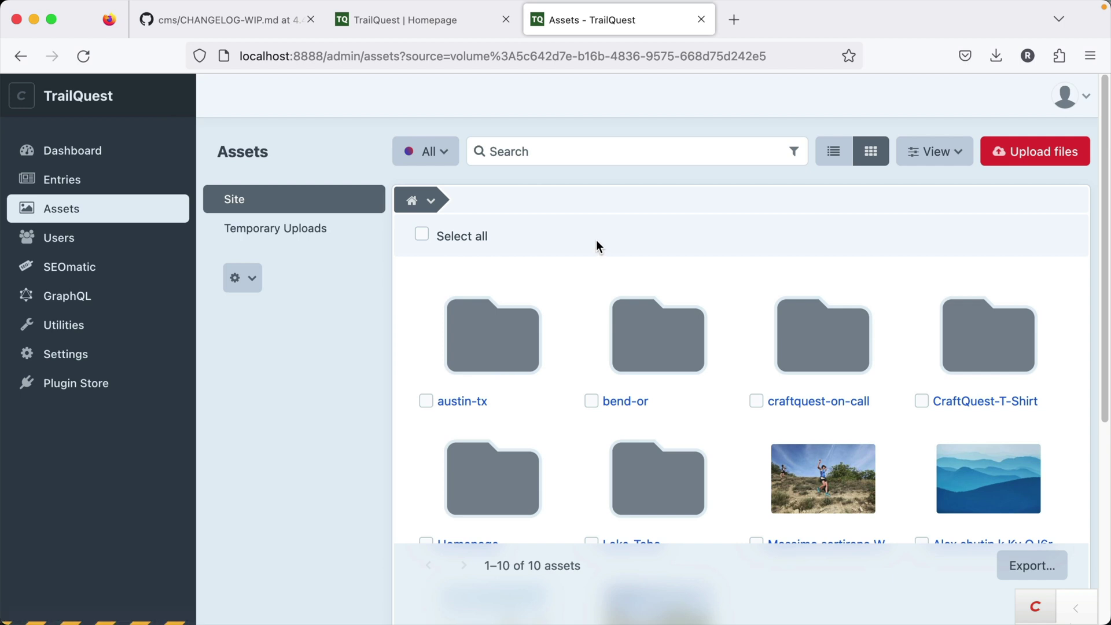
left_click(433, 204)
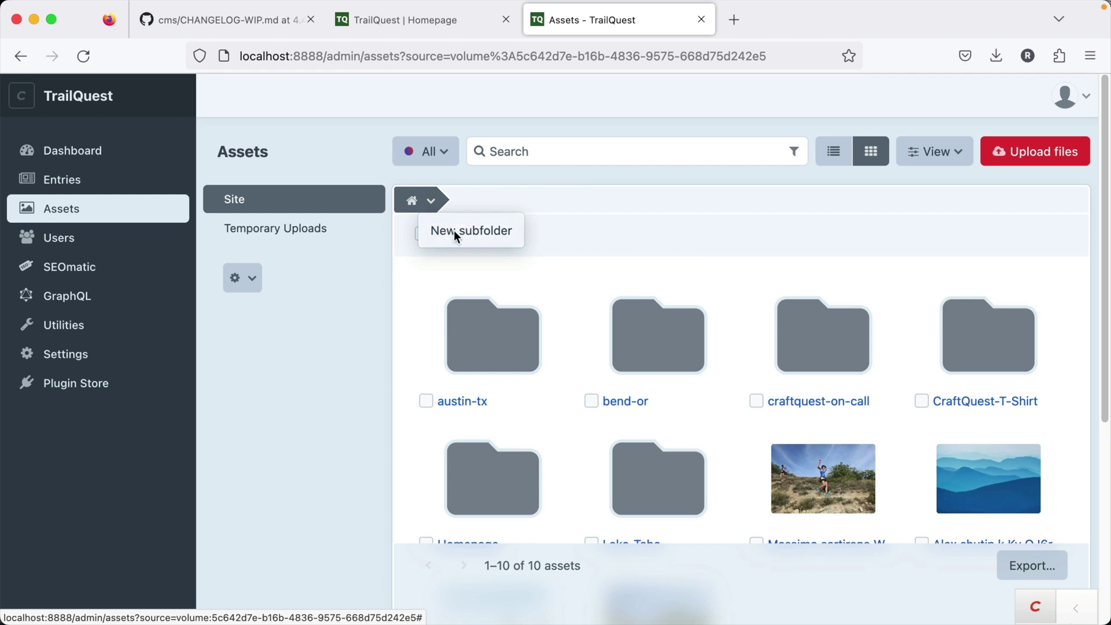
left_click(442, 205)
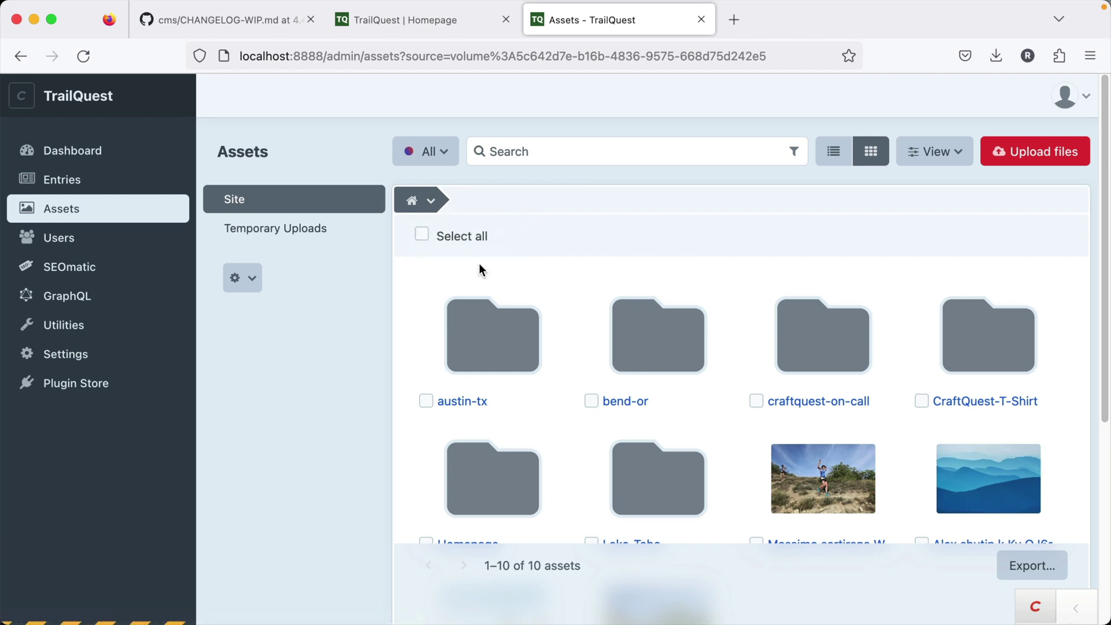
left_click(462, 400)
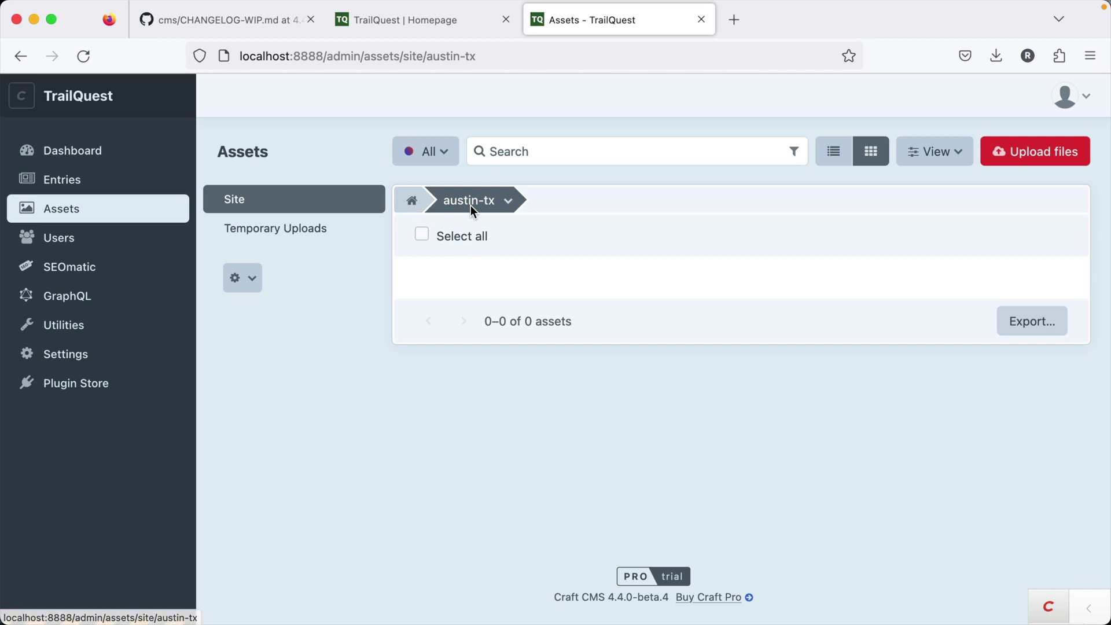
left_click(413, 200)
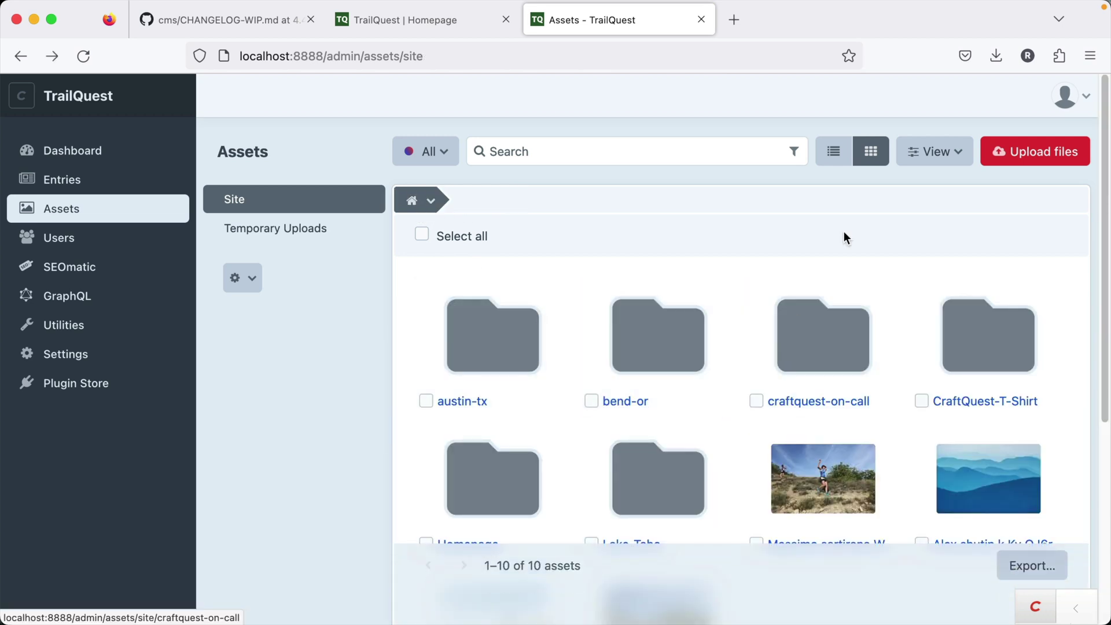
left_click(833, 153)
left_click(923, 159)
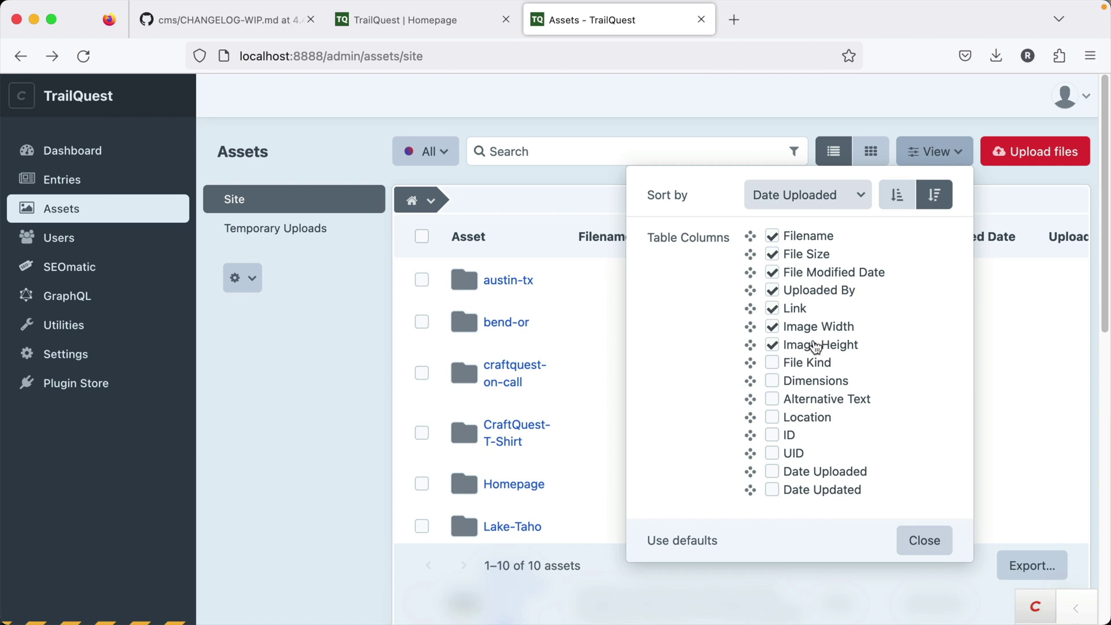
- Sort the Site assets by Image Width descending, then return to the thumbnail grid
left_click(600, 218)
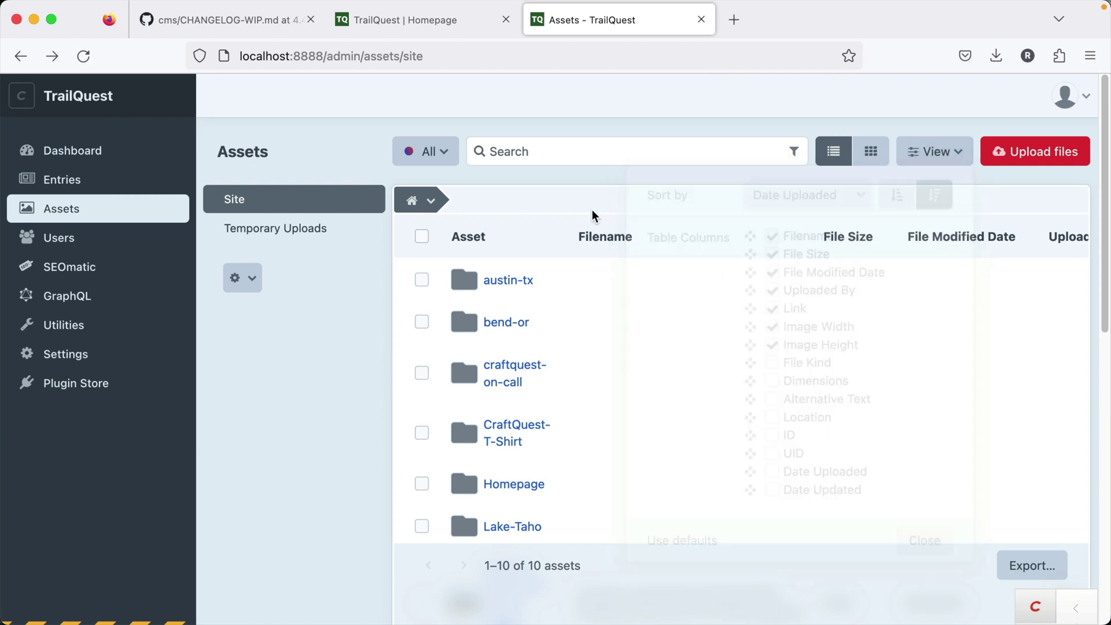
scroll(758, 329, "right", 8)
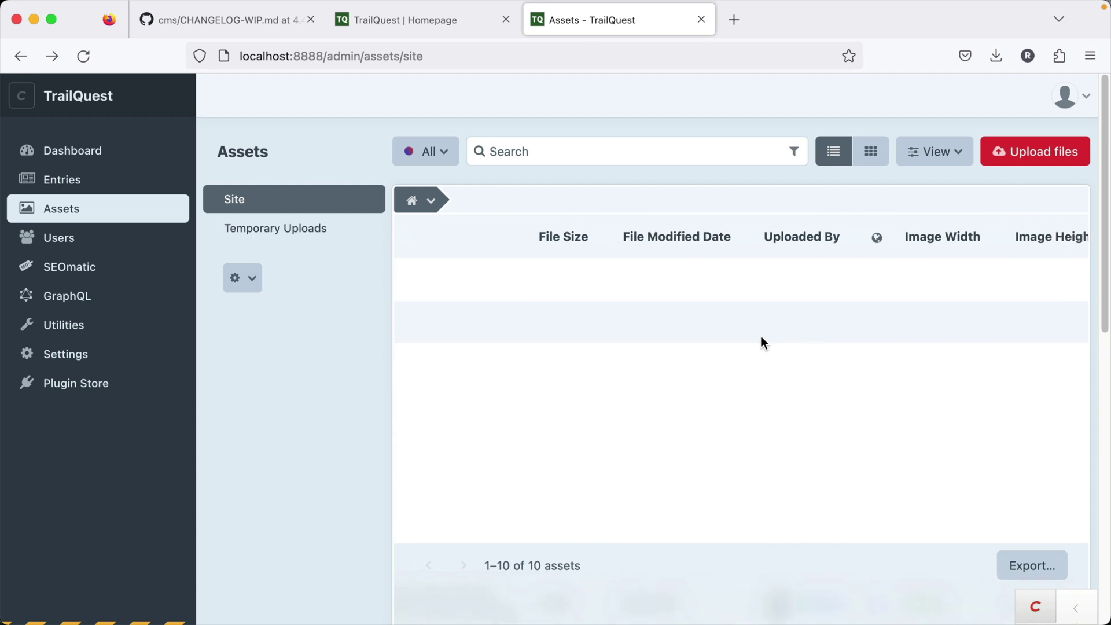
left_click(903, 238)
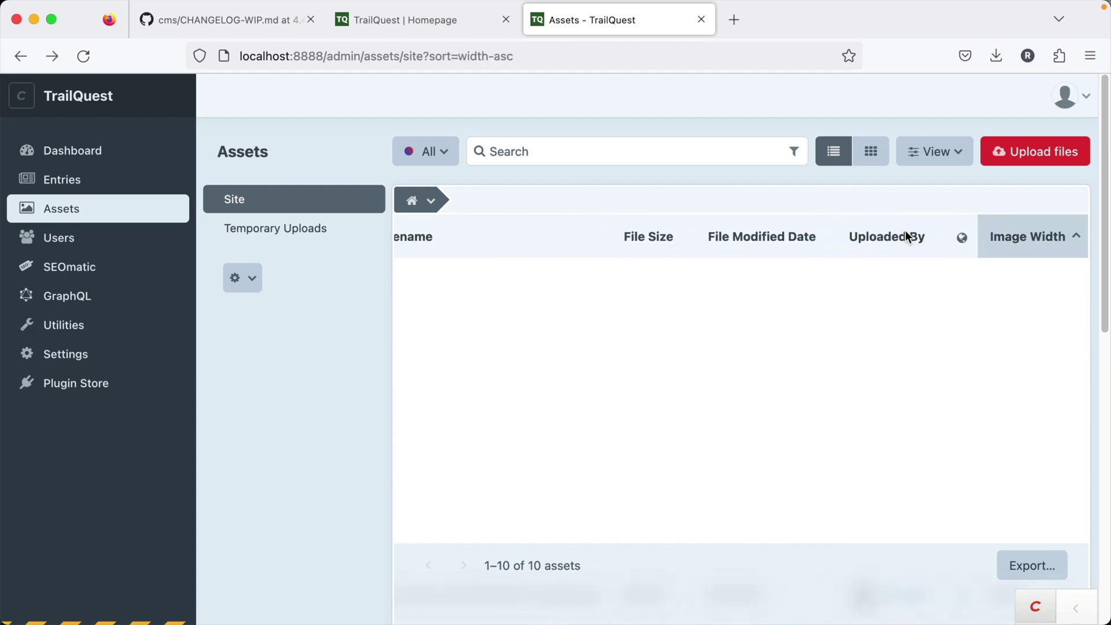
scroll(872, 315, "left", 8)
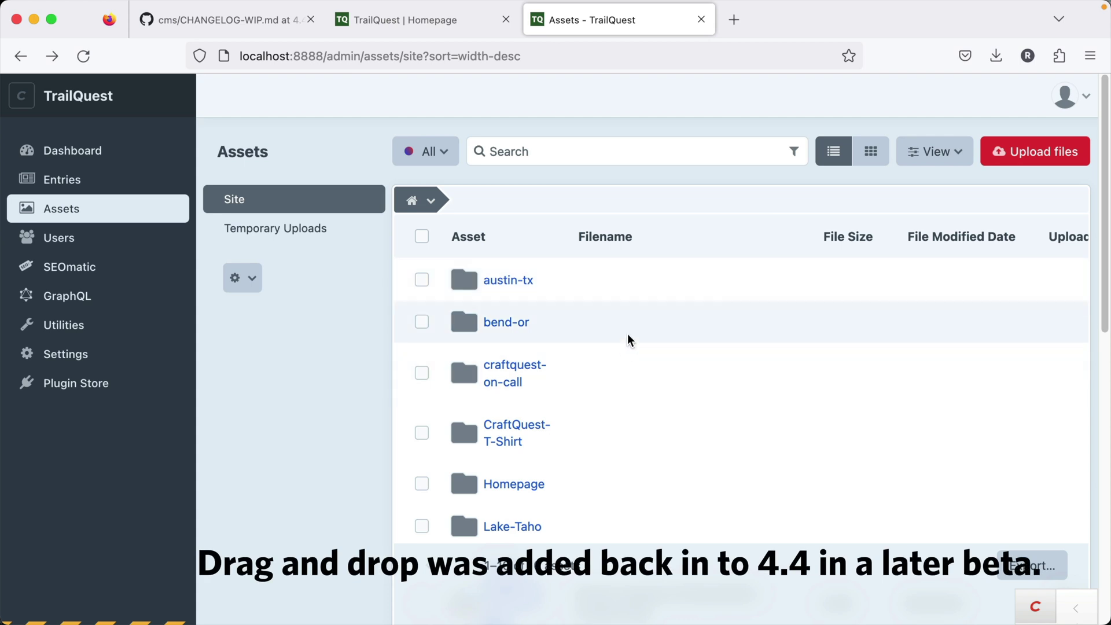
left_click(871, 151)
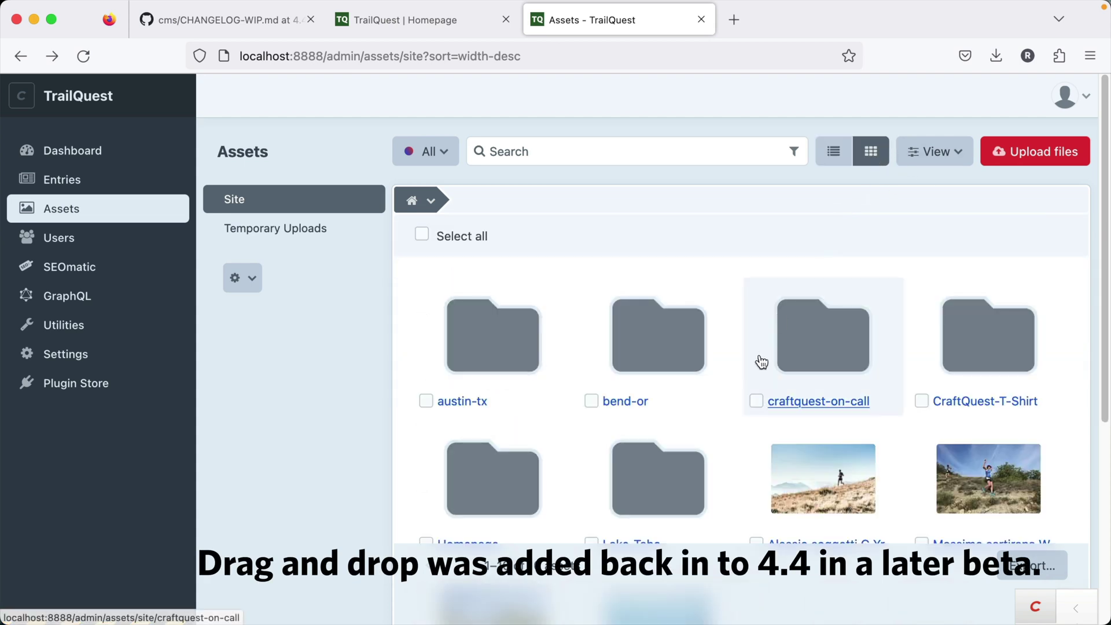
- Select the two trail-running photos in the asset grid
scroll(760, 359, "down", 5)
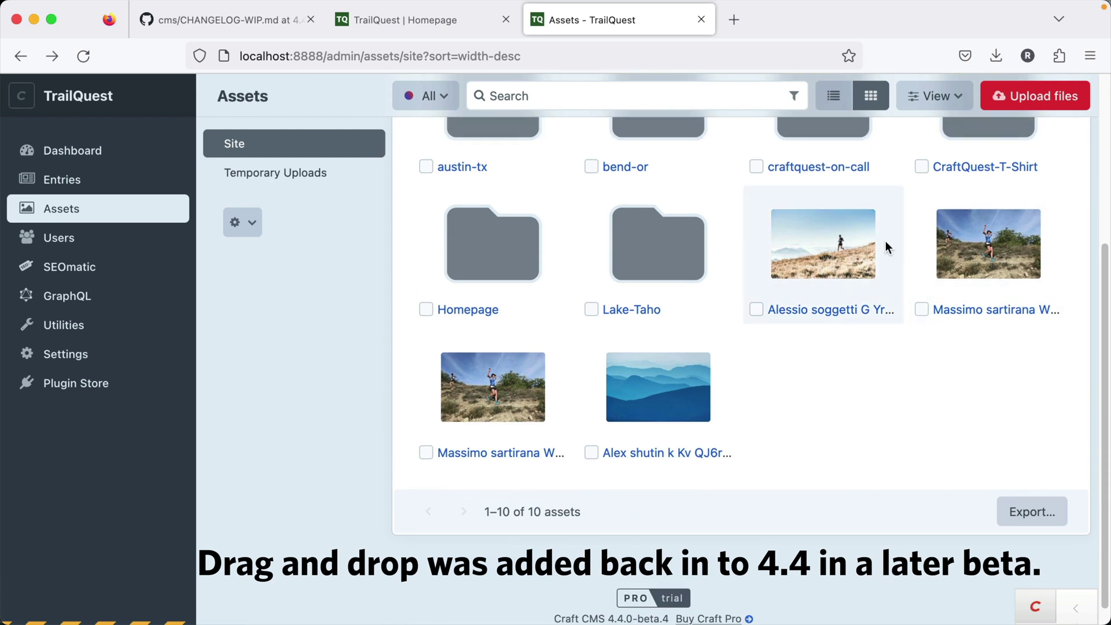
left_click(861, 239)
left_click(980, 253)
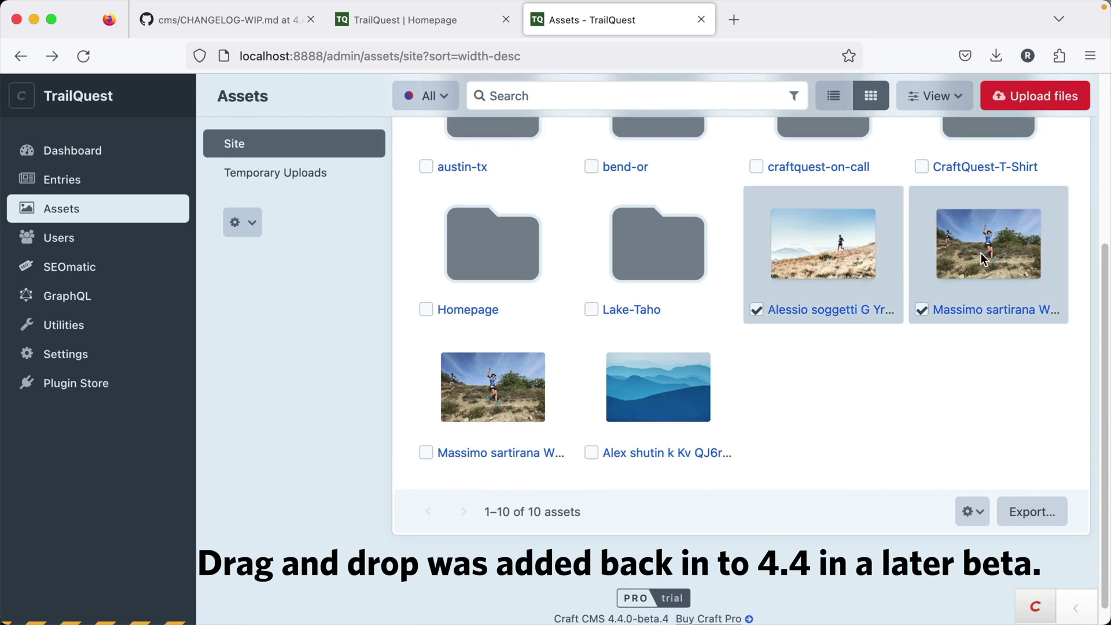
left_click(835, 245)
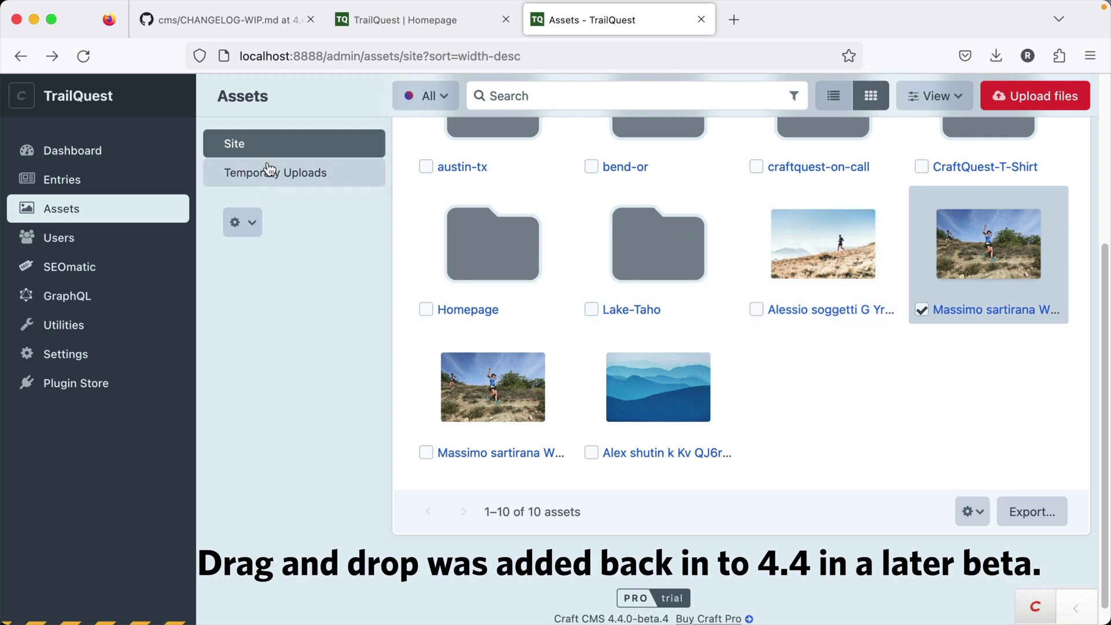
left_click(858, 284)
- Move the two selected photos into the austin-tx folder, then go to Settings
left_click(984, 511)
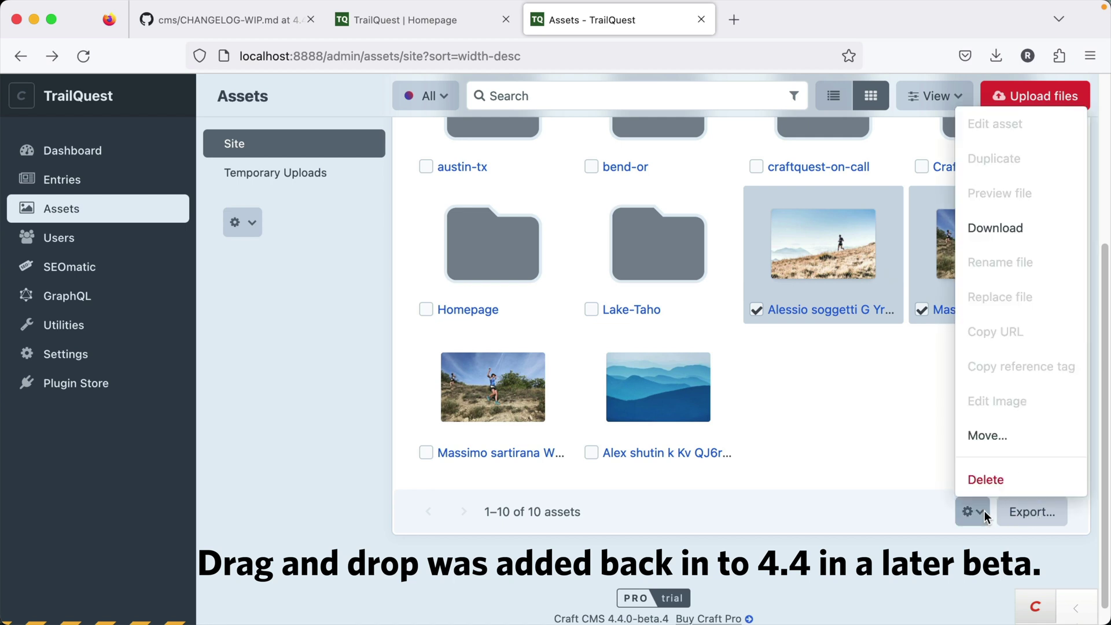
left_click(1009, 438)
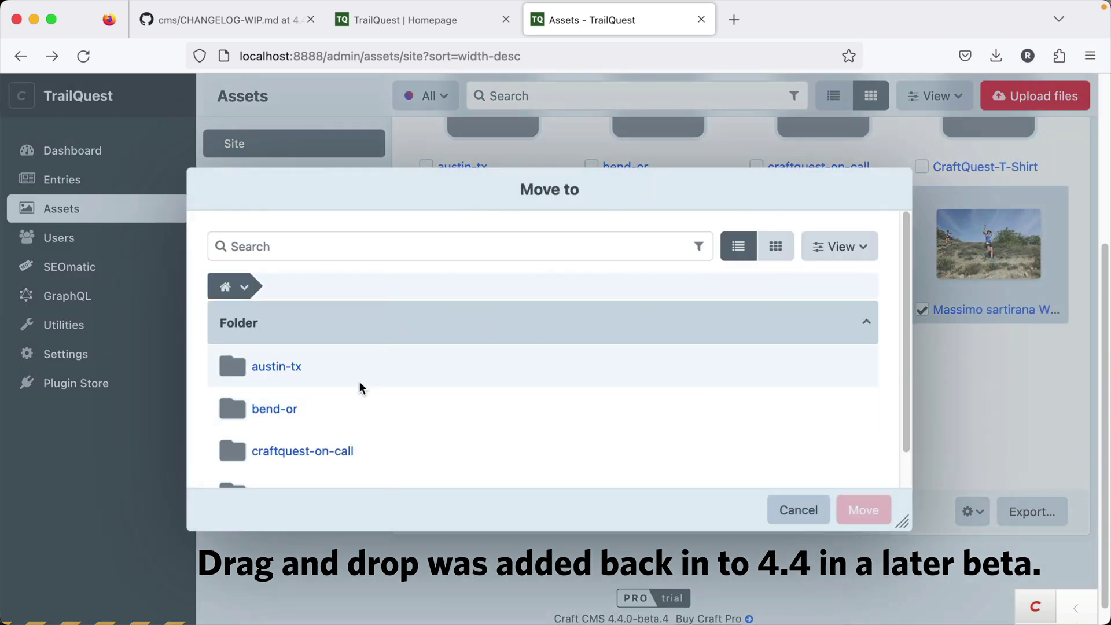
scroll(412, 417, "down", 3)
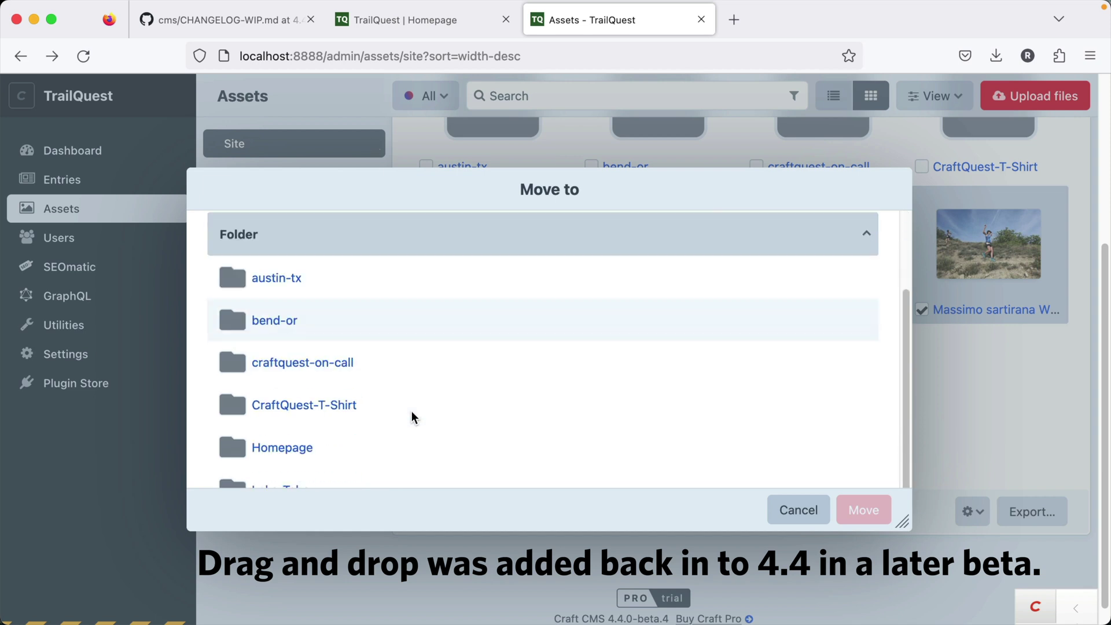
left_click(296, 278)
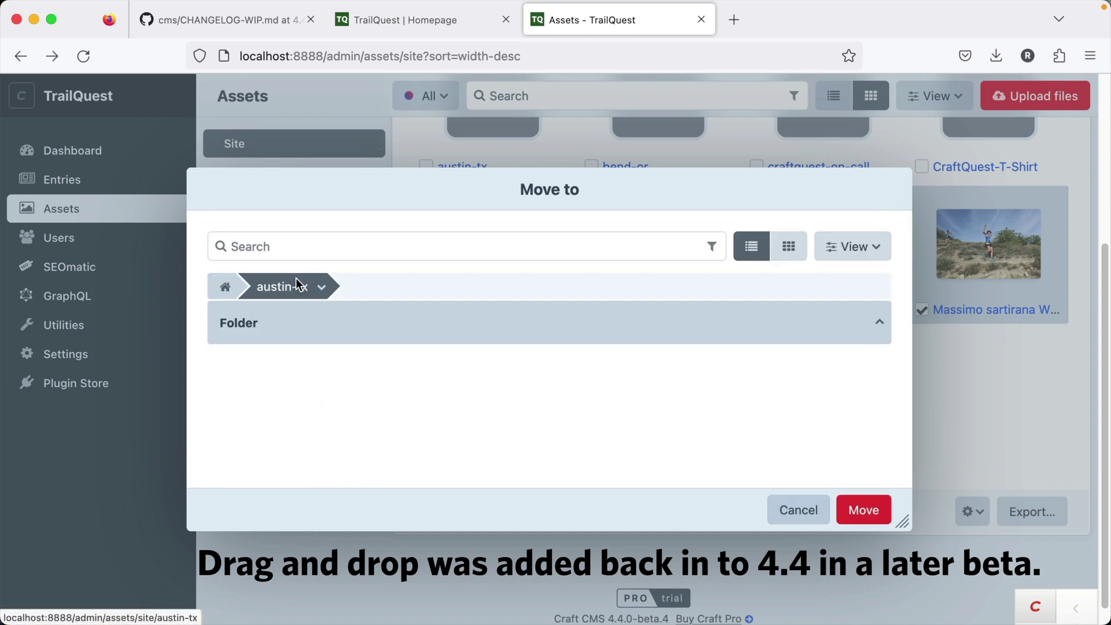
left_click(863, 510)
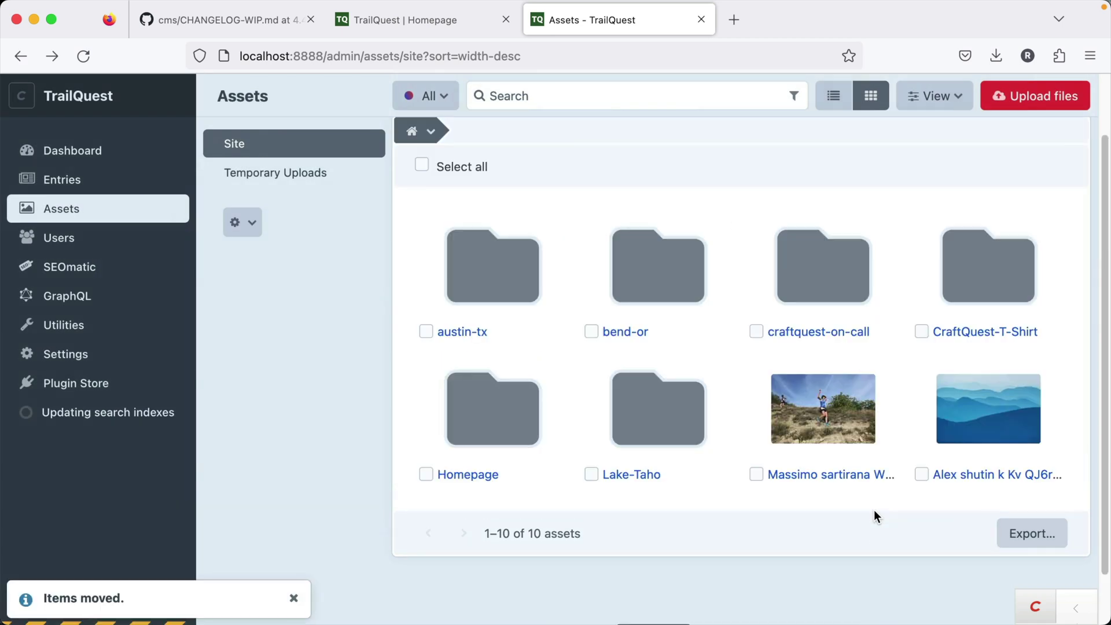
scroll(377, 301, "up", 2)
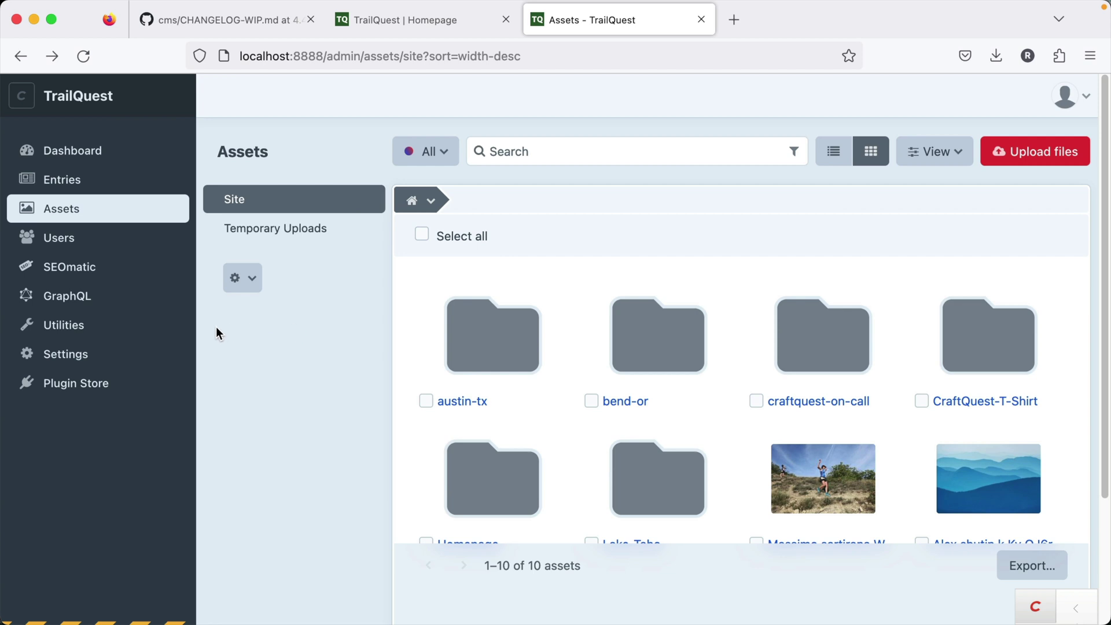
left_click(80, 353)
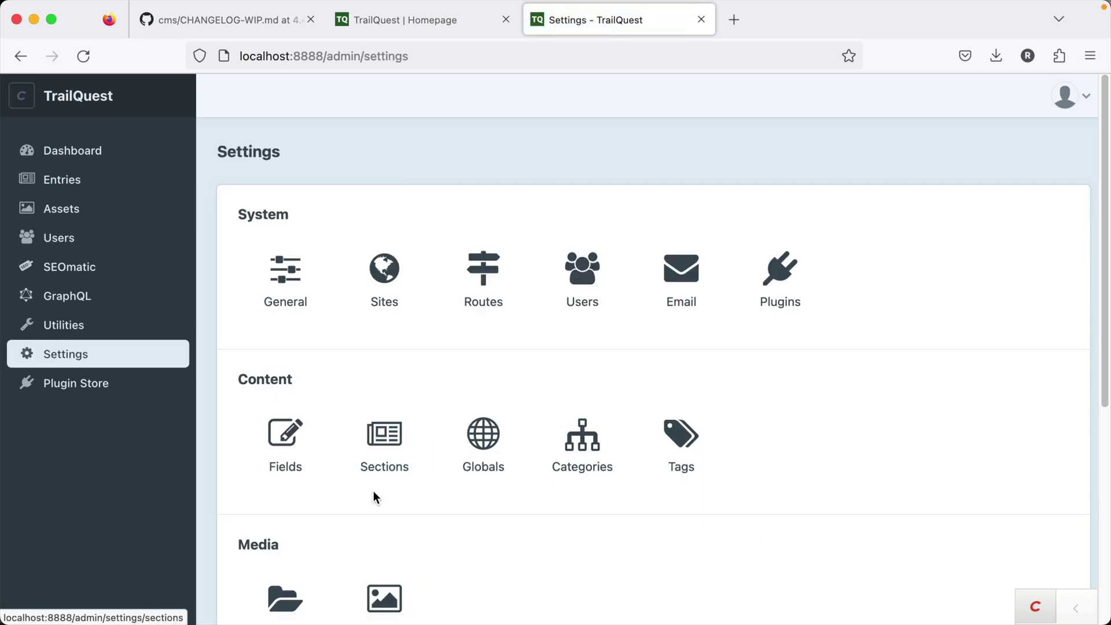
- Start a new image transform under Settings > Assets using Letterbox mode
scroll(373, 491, "down", 3)
left_click(385, 412)
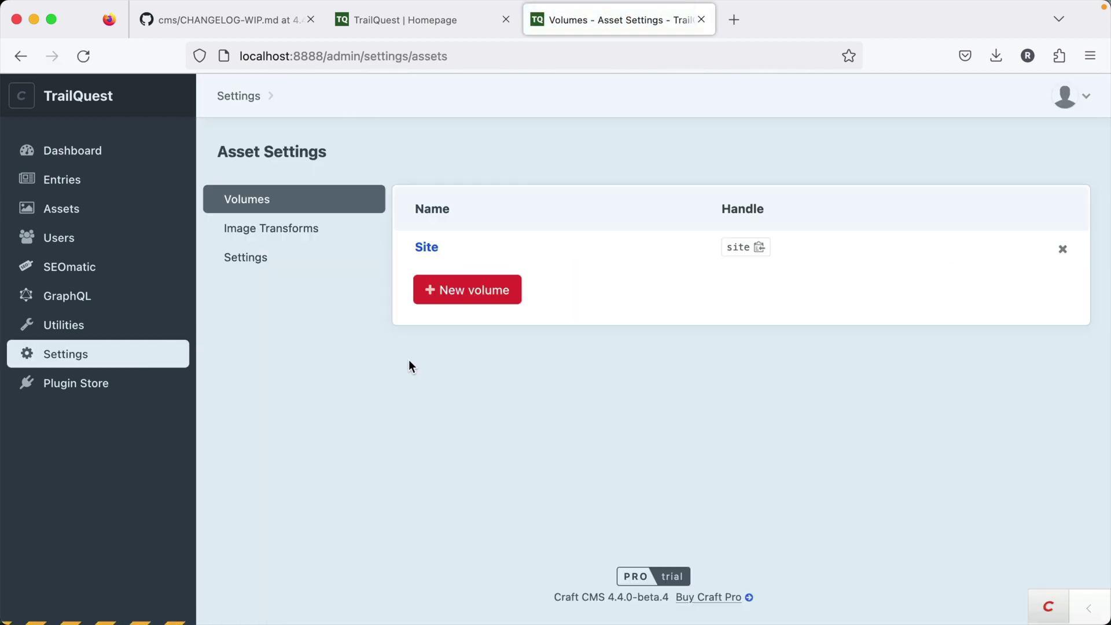
left_click(300, 234)
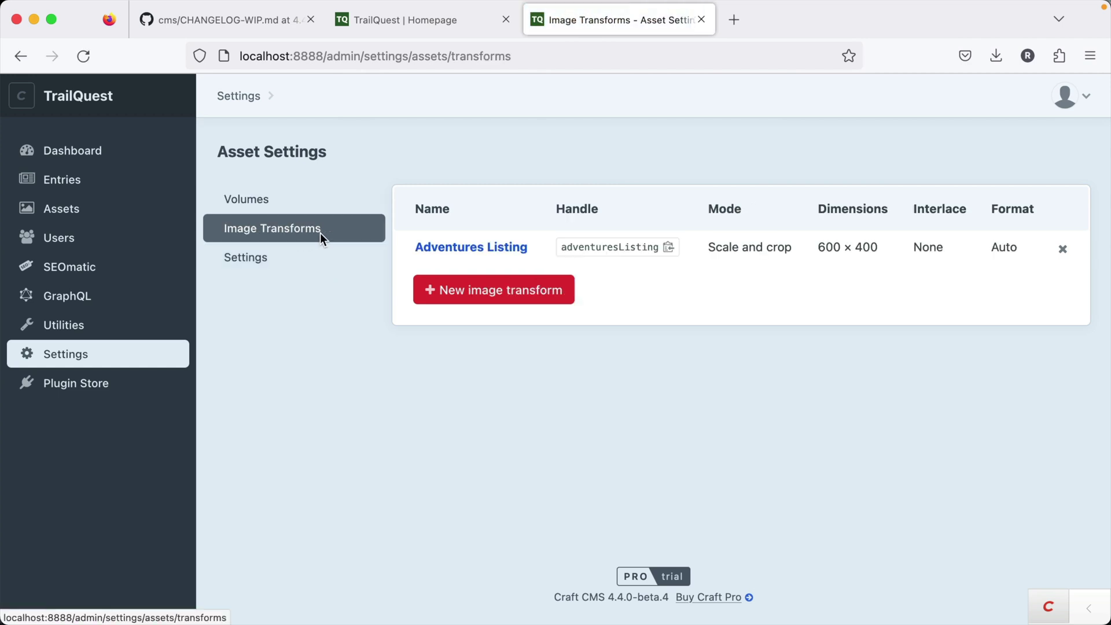
left_click(485, 296)
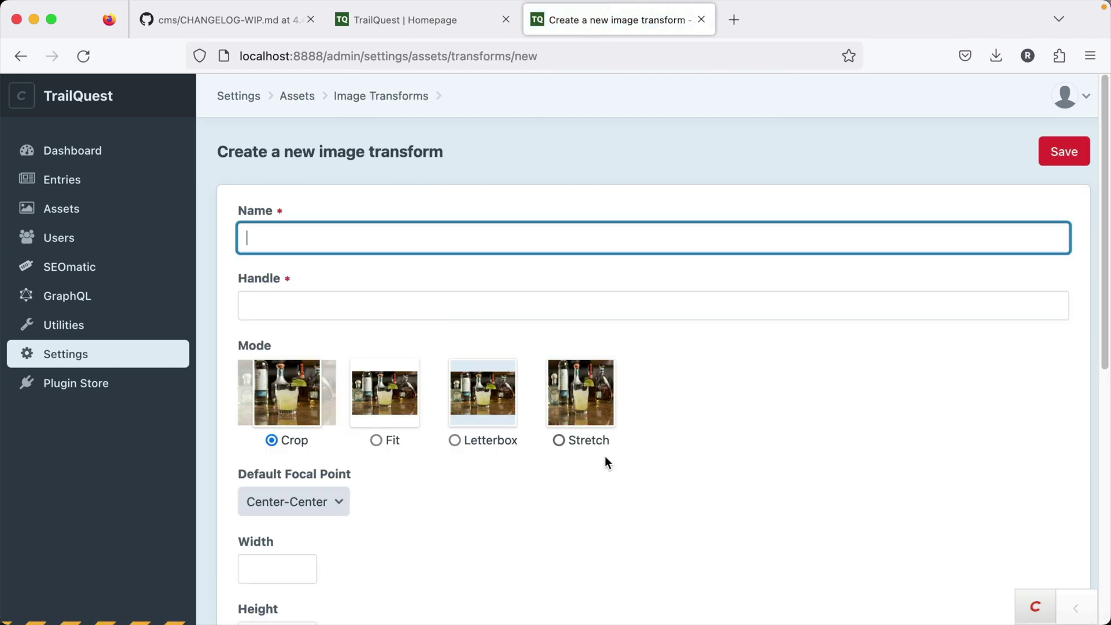
scroll(605, 457, "down", 5)
left_click(478, 208)
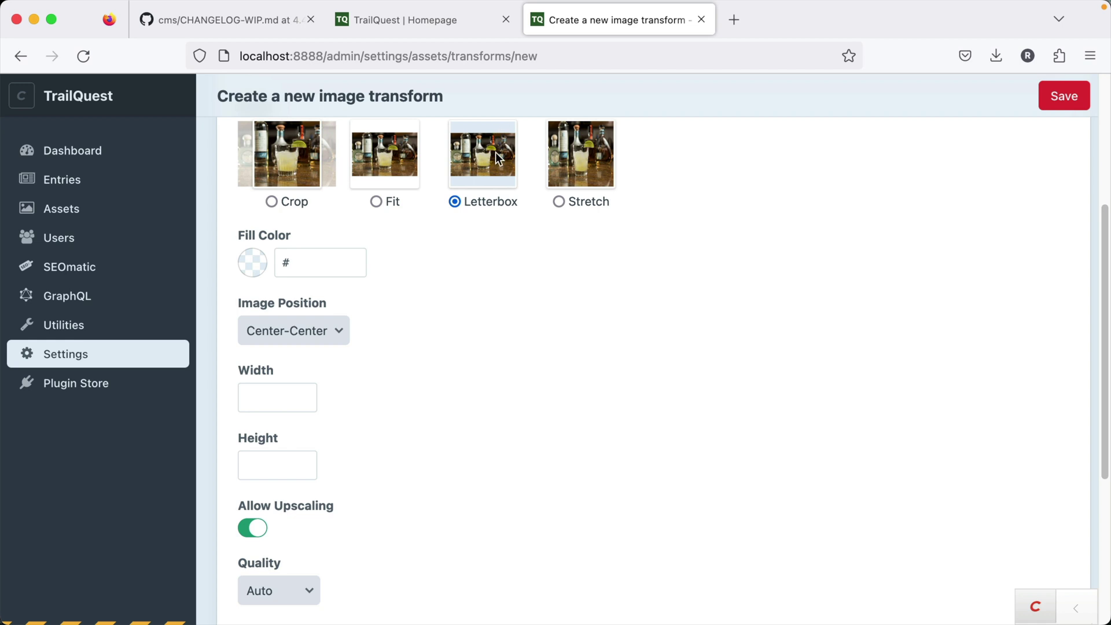
- Set the transform's fill color to black #000 and keep the image position at Center-Center
left_click(320, 261)
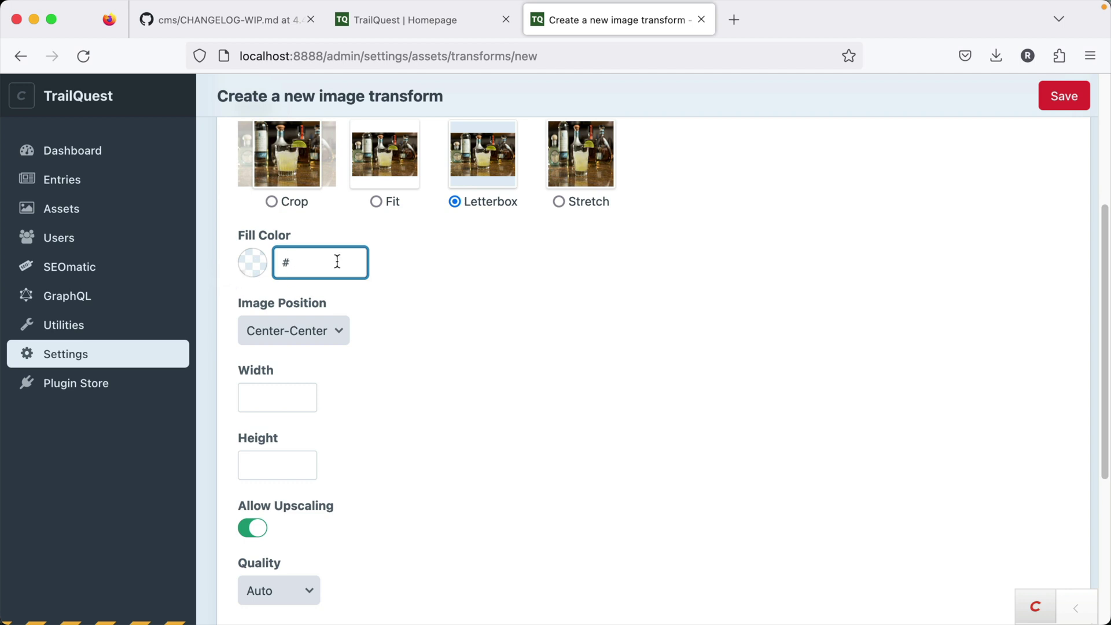
type("00000")
key("BackSpace")
key("BackSpace")
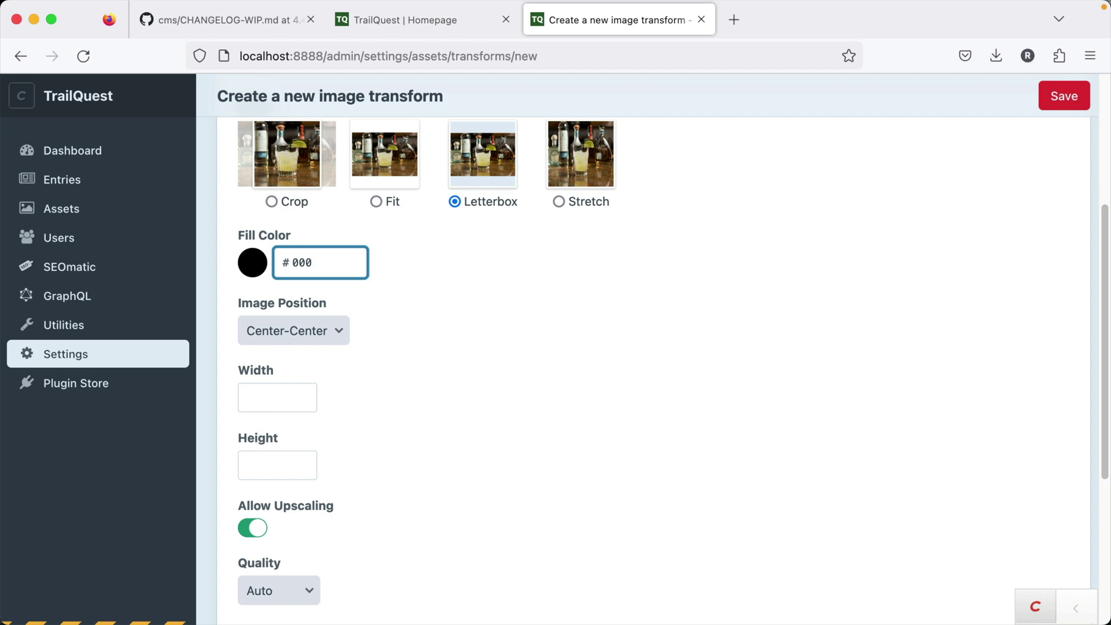
left_click(525, 278)
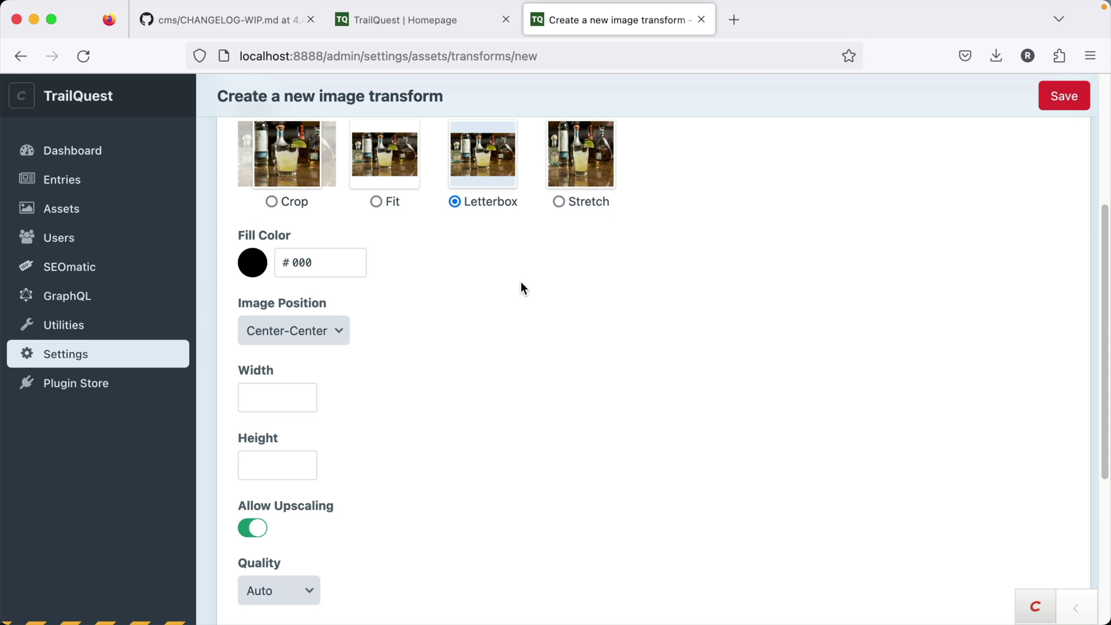
left_click(306, 332)
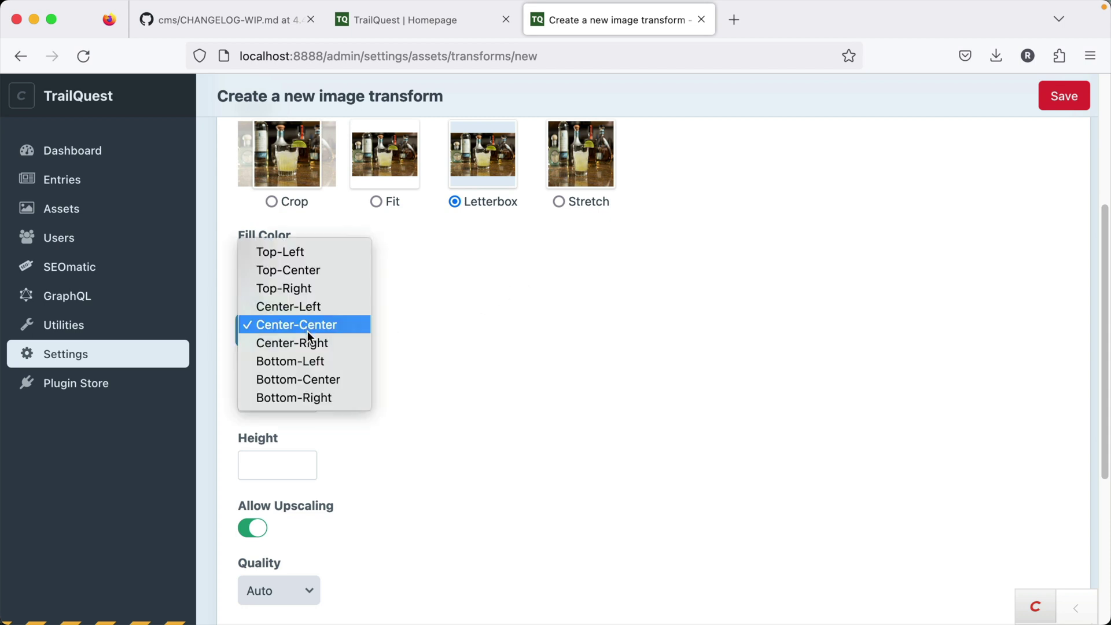
left_click(423, 369)
scroll(391, 518, "down", 4)
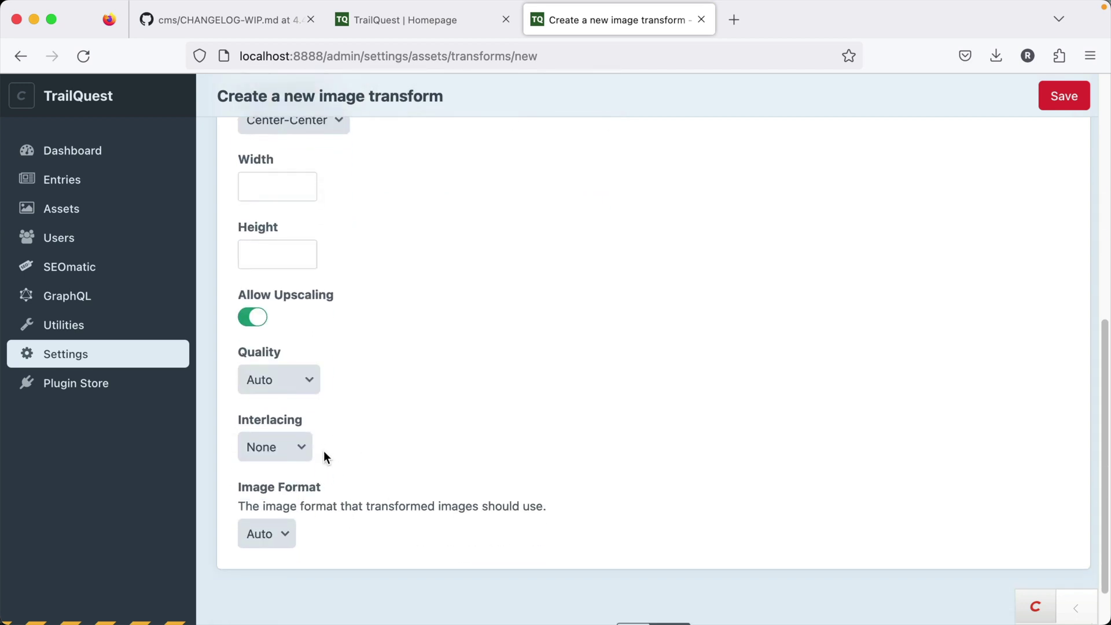
scroll(474, 352, "up", 8)
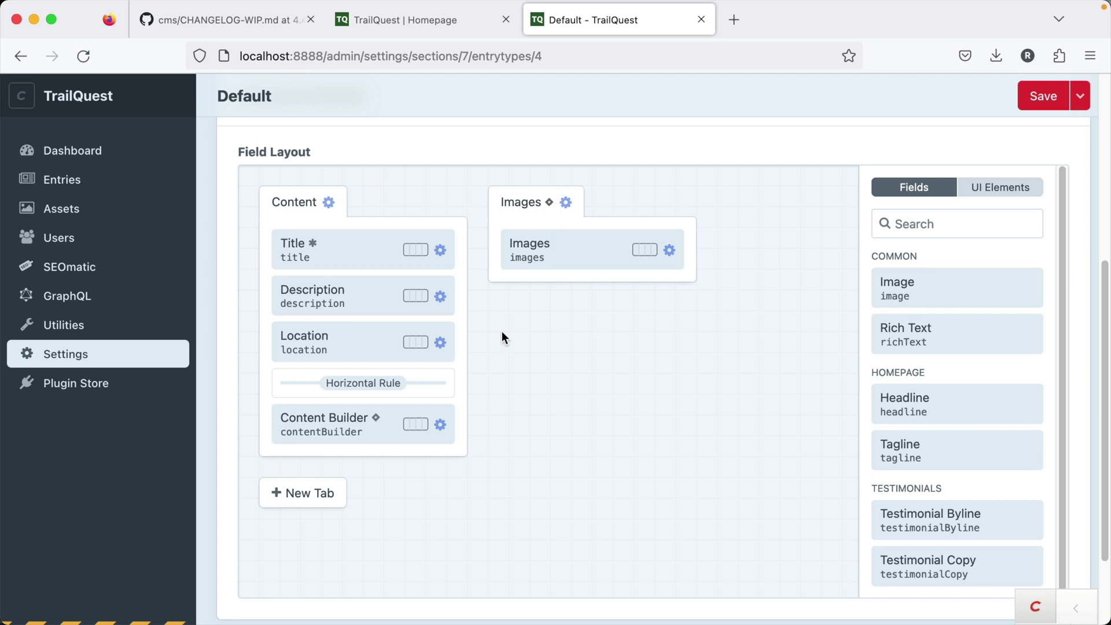
- Delete the Location 'has a value' rule from the Images tab settings and apply the change
left_click(566, 202)
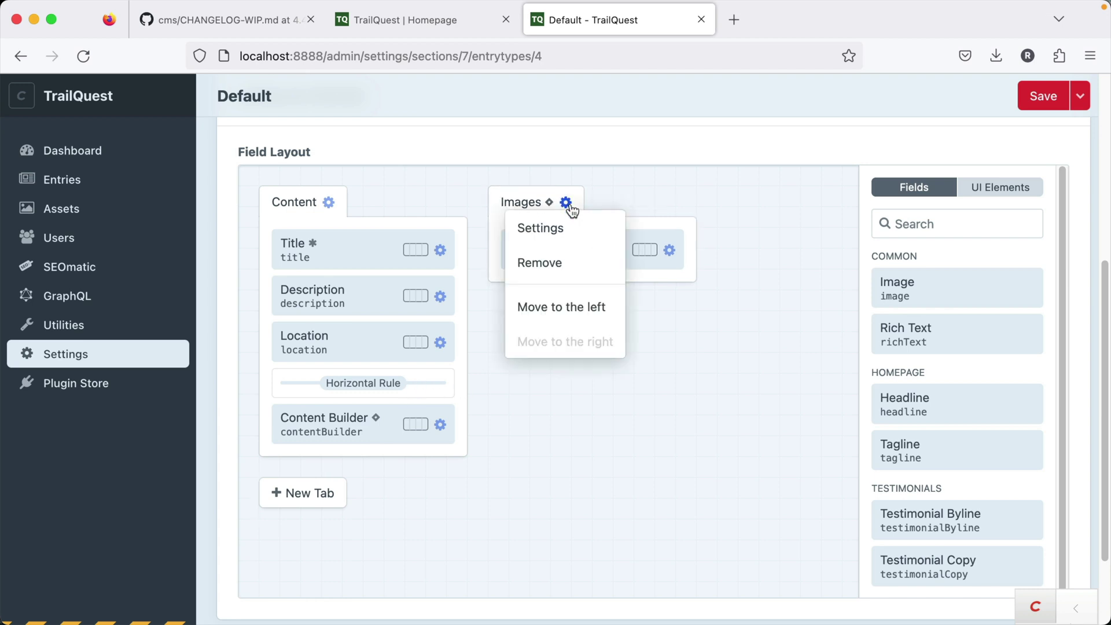
left_click(595, 226)
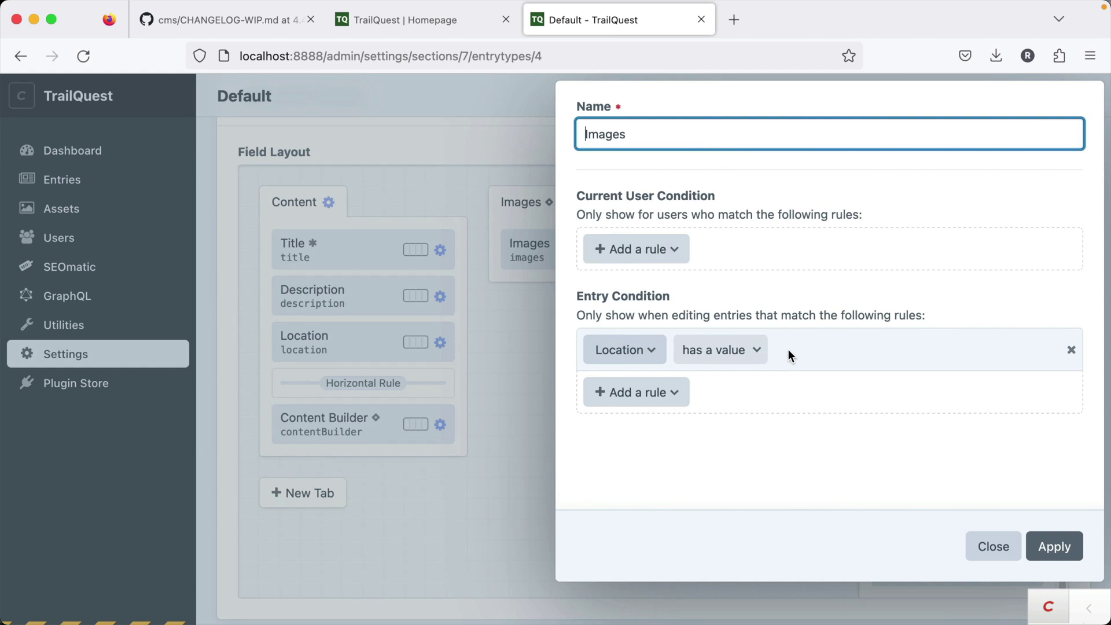
left_click(1069, 351)
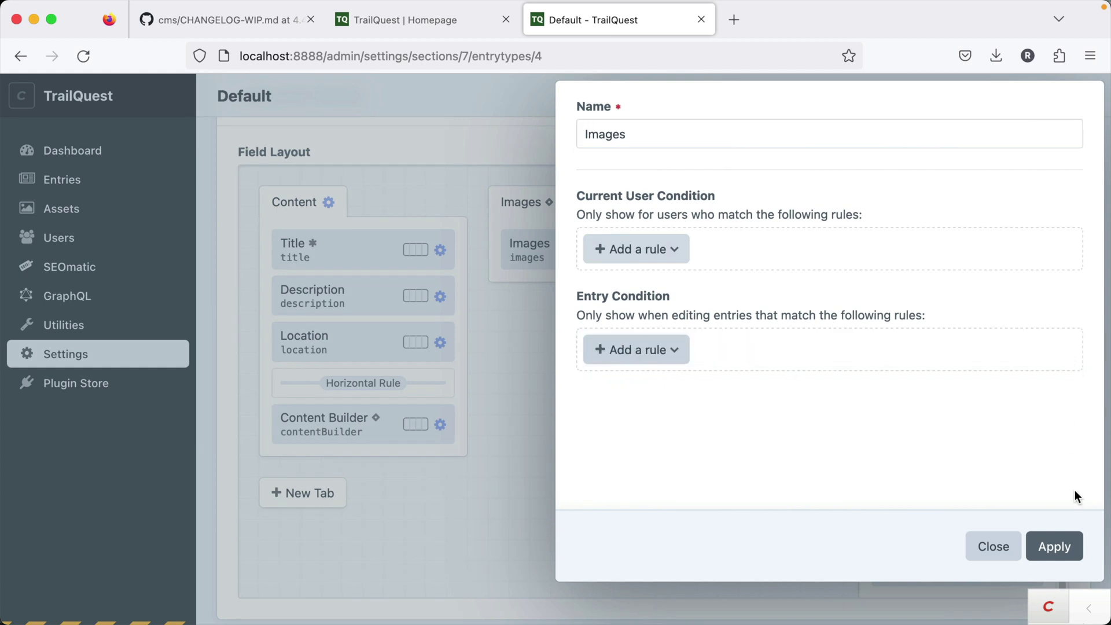
left_click(1053, 546)
scroll(582, 375, "down", 2)
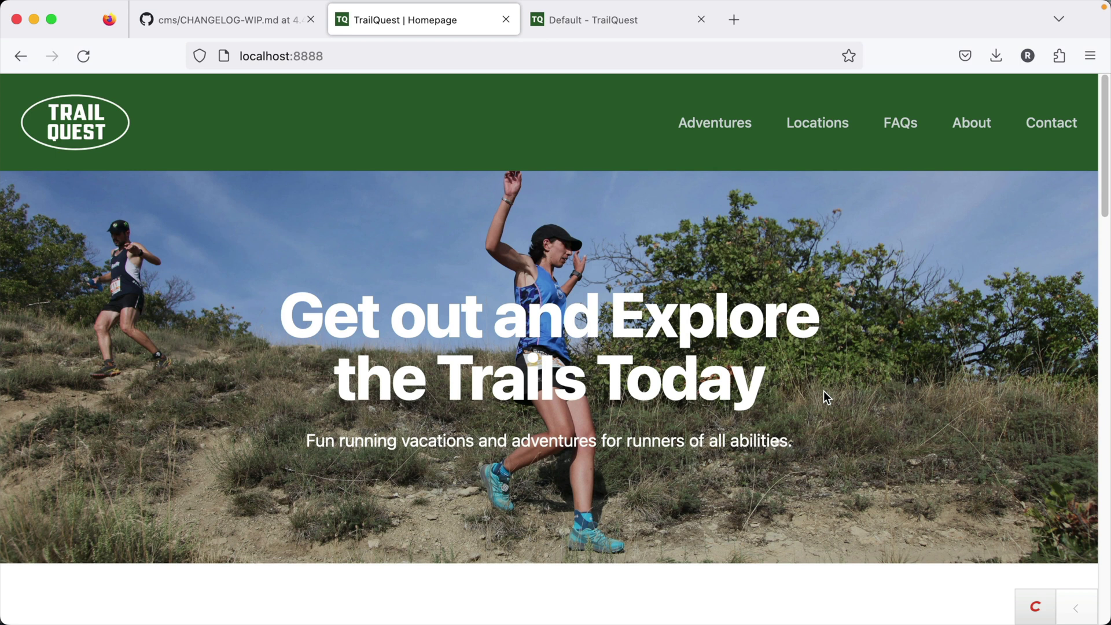
- Expand the debug toolbar and open Dumps, which shows no dumped variables, then switch to the editor
left_click(1076, 608)
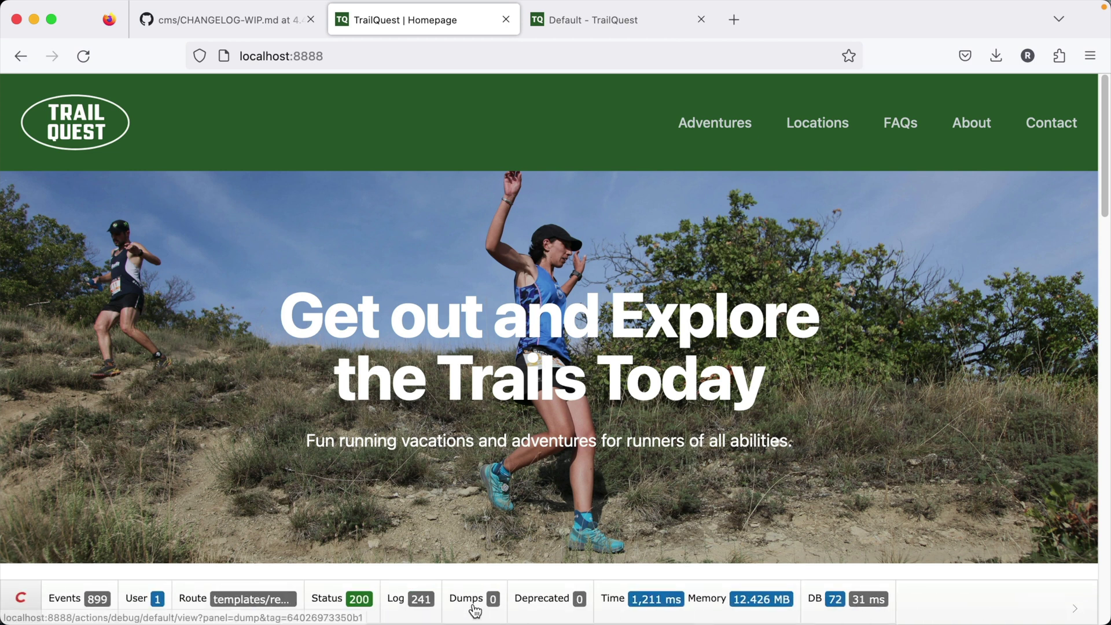
left_click(475, 601)
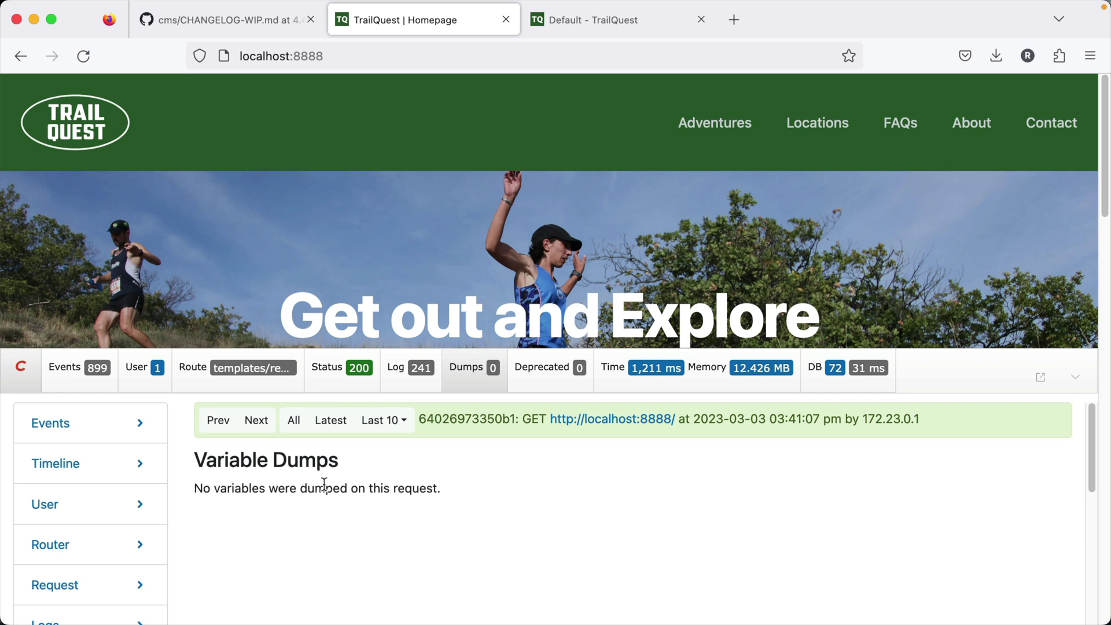
key("super+Tab")
- Add a {% dump testimonials %} line after the .collect() query in index.twig and reload the homepage
left_click(489, 157)
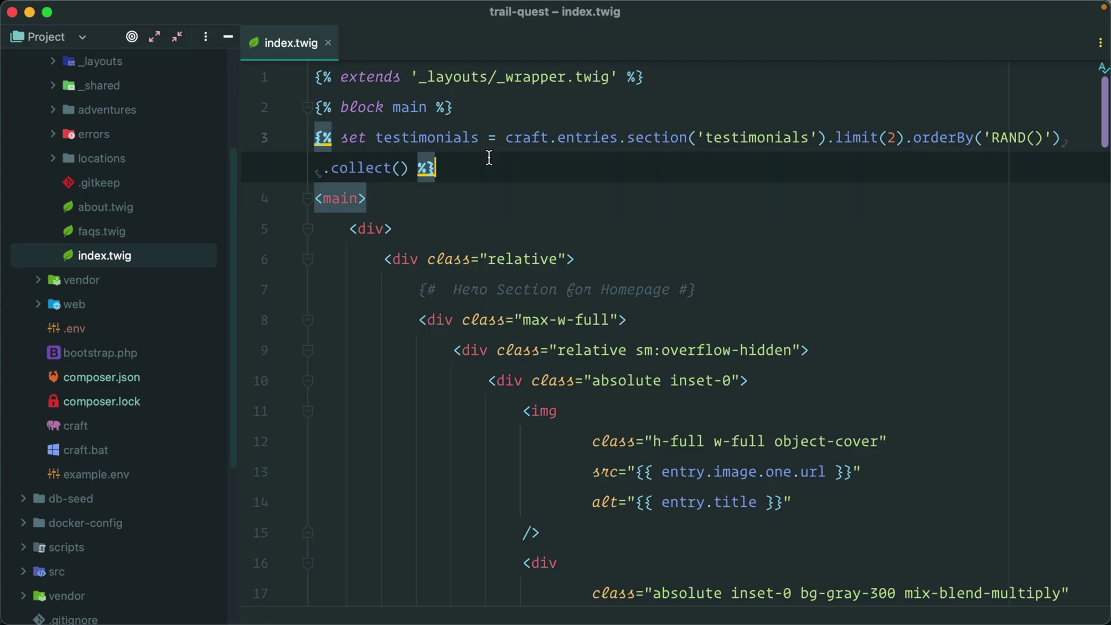
key("Return")
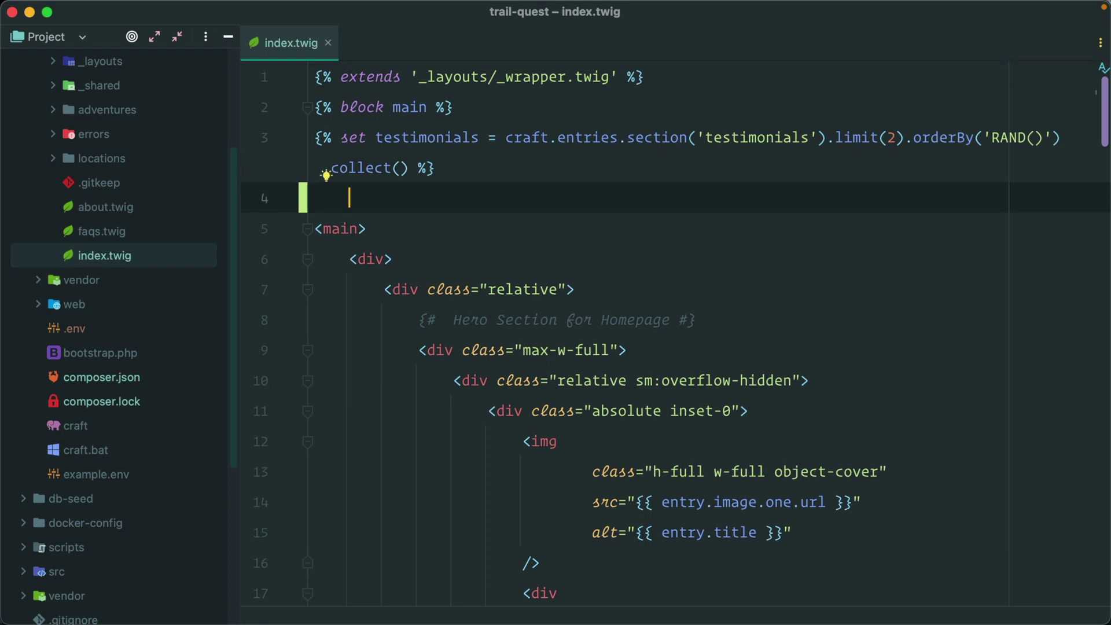
type("{% ")
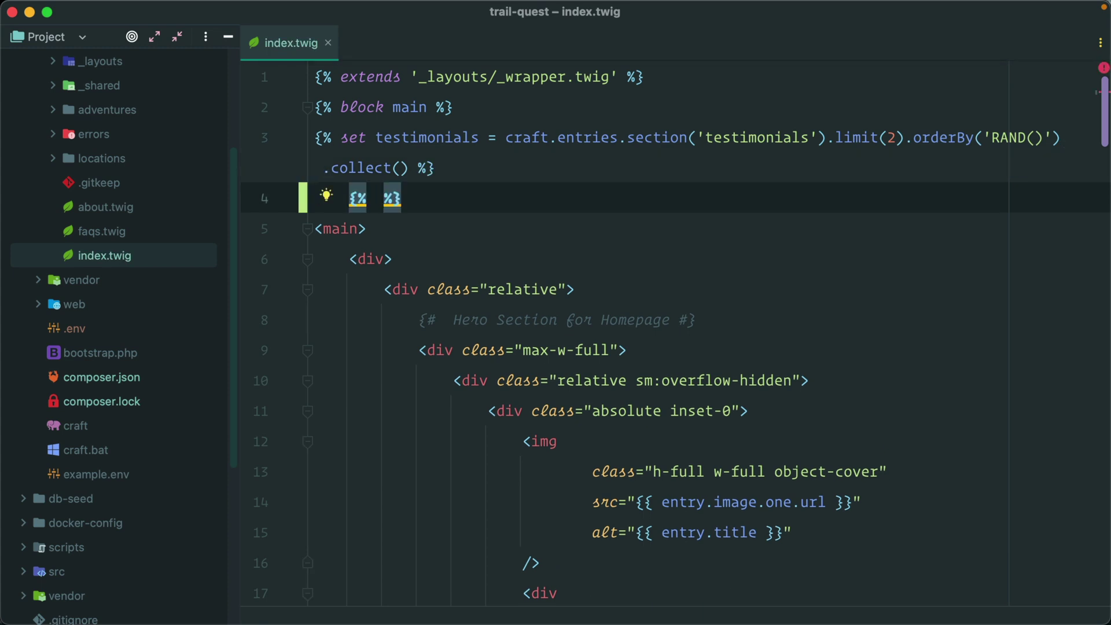
type("du")
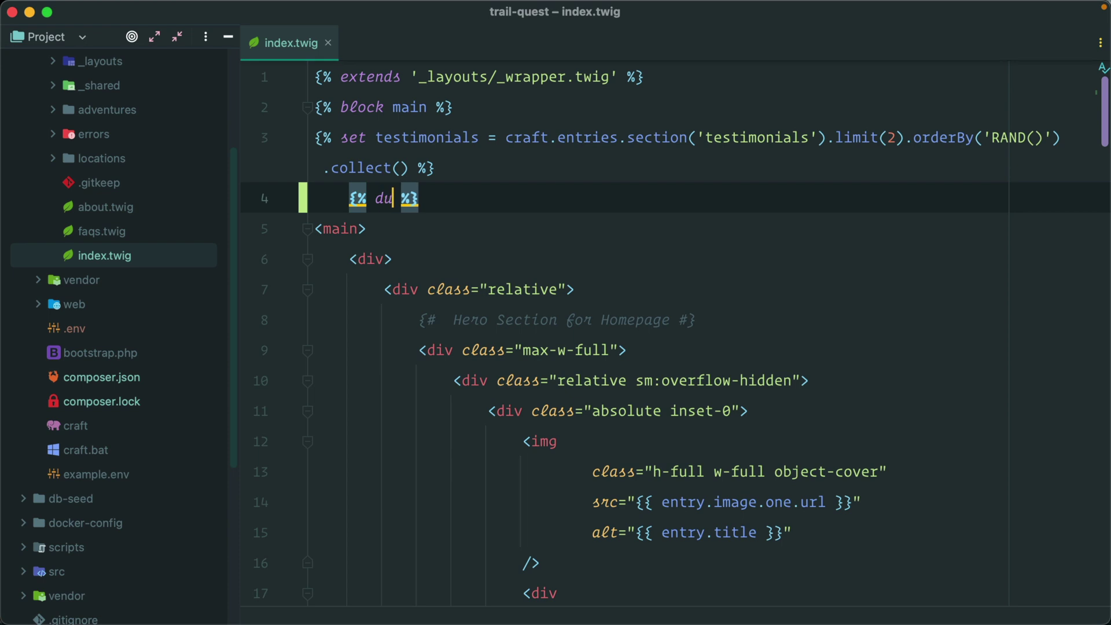
type("mp ")
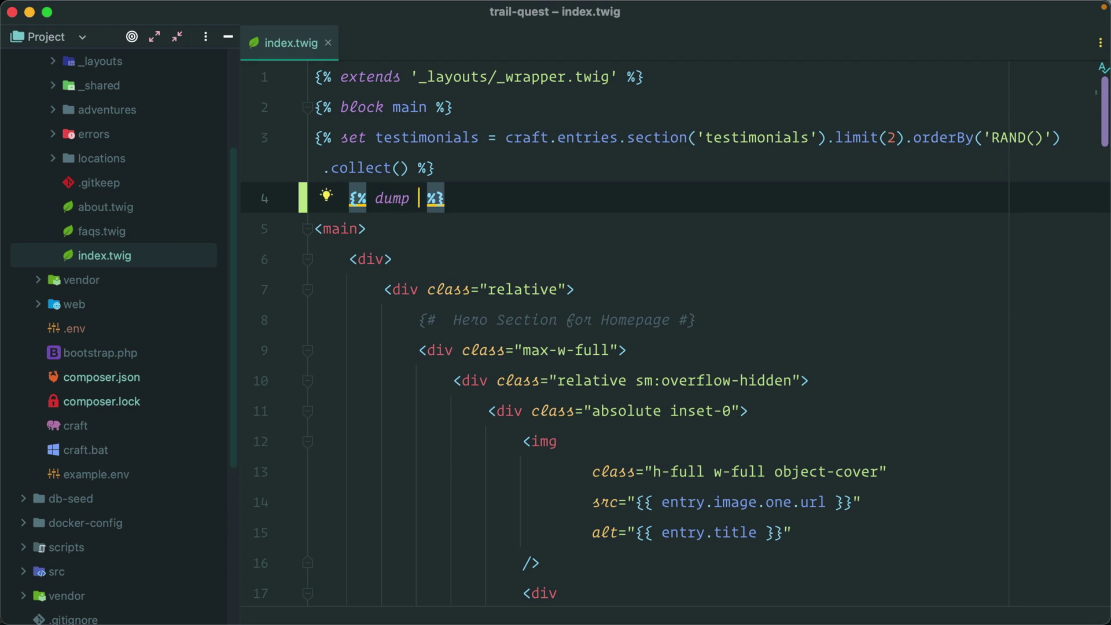
type("testimoni")
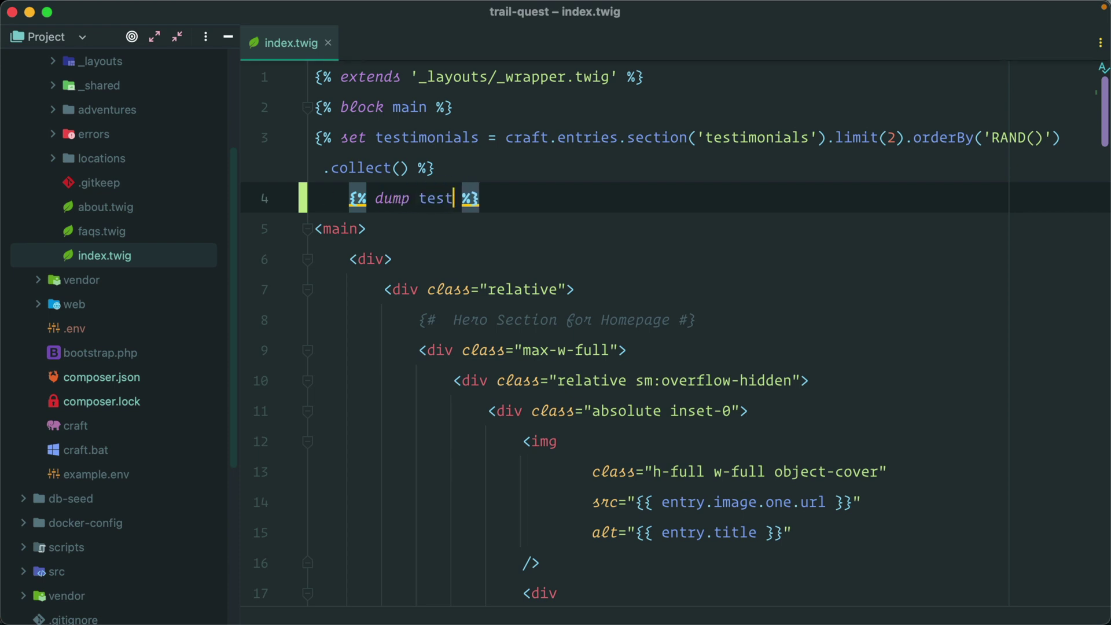
type("als")
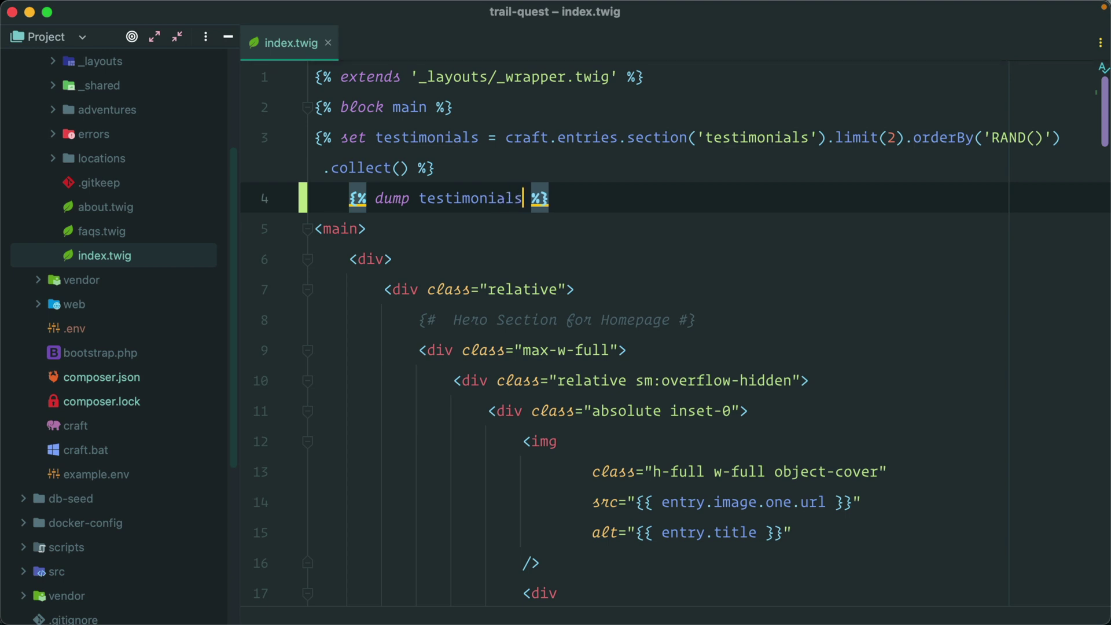
key("super+Tab")
key("super+r")
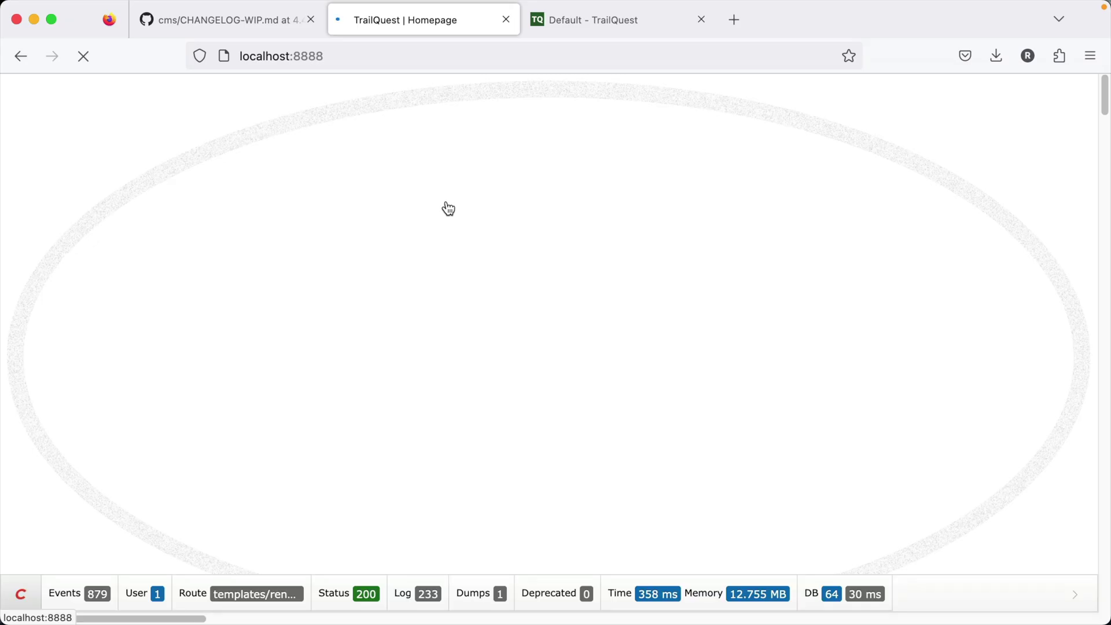
left_click(493, 605)
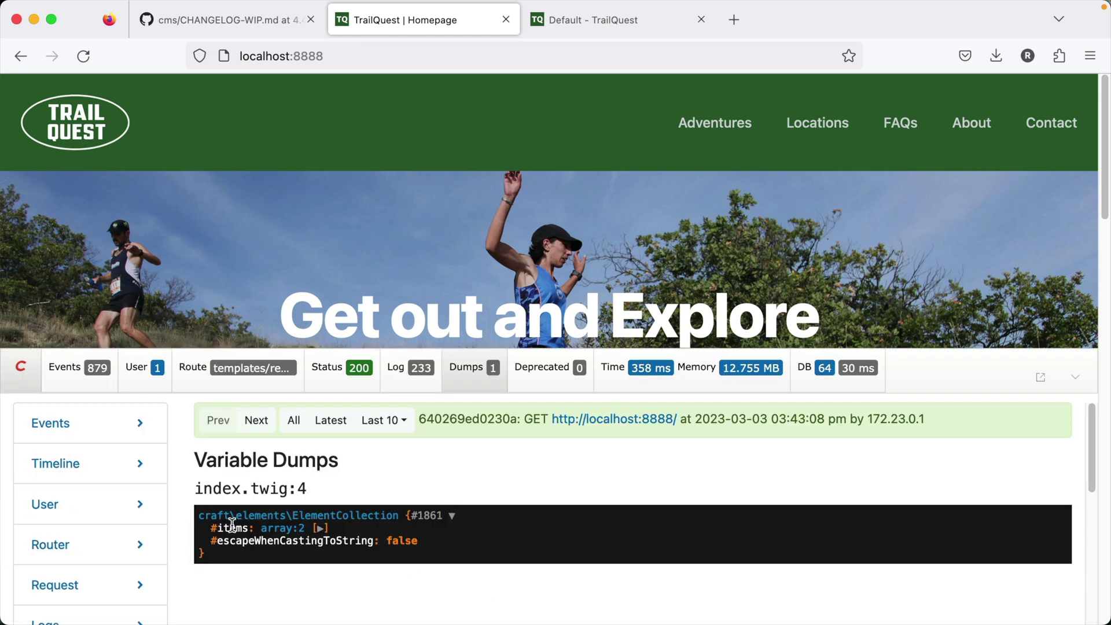
left_click(328, 527)
scroll(365, 480, "down", 3)
left_click(398, 450)
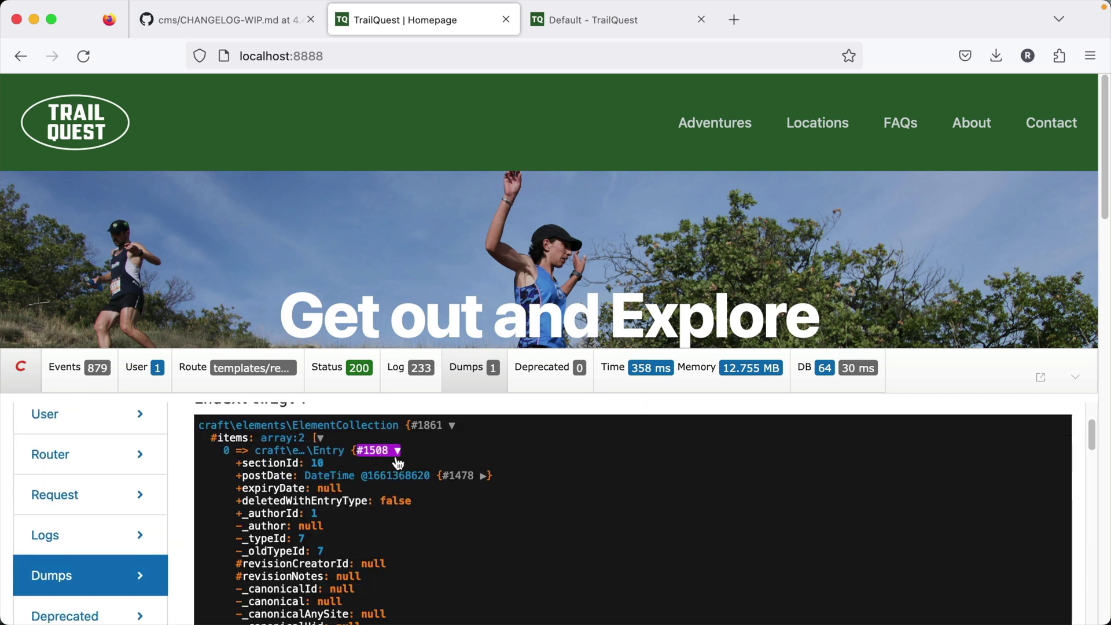
scroll(385, 471, "down", 3)
scroll(377, 474, "up", 10)
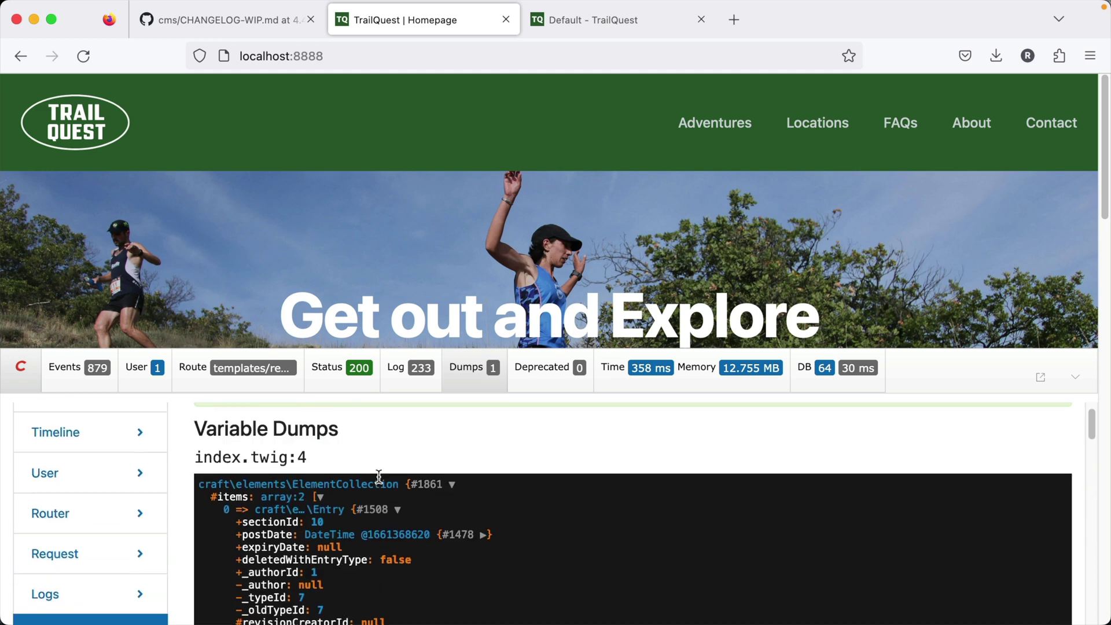
left_click(1074, 379)
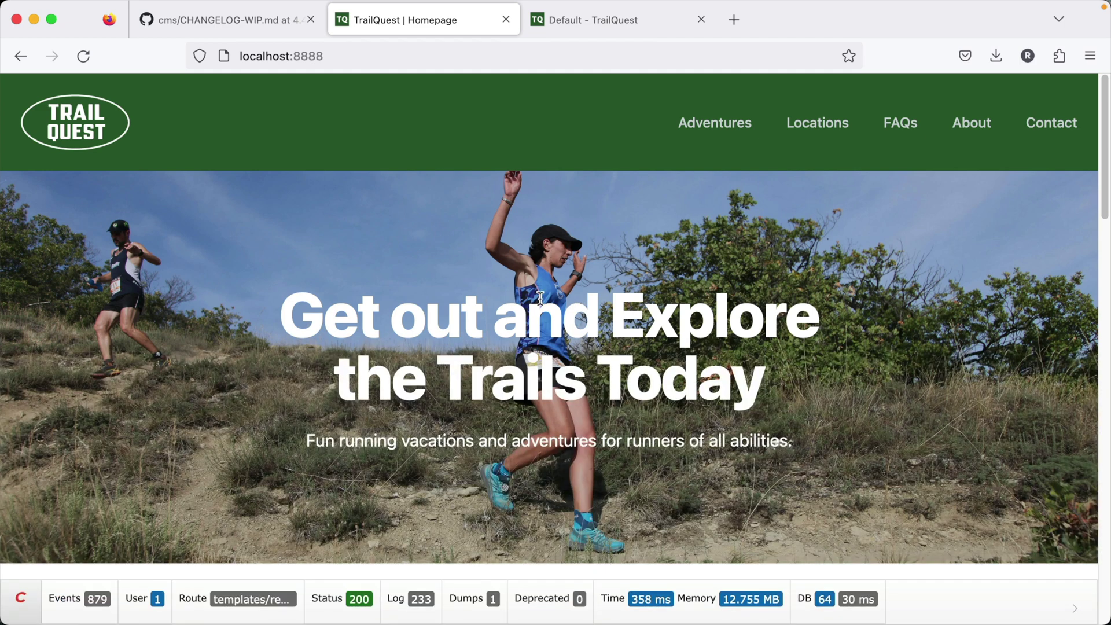
scroll(288, 332, "down", 10)
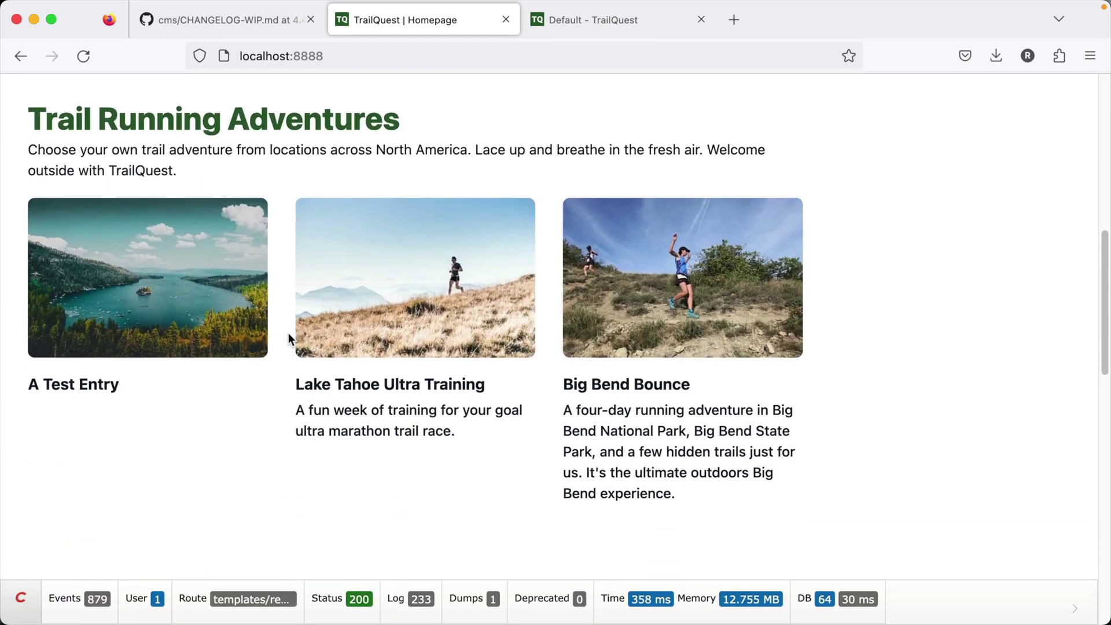
scroll(288, 332, "up", 9)
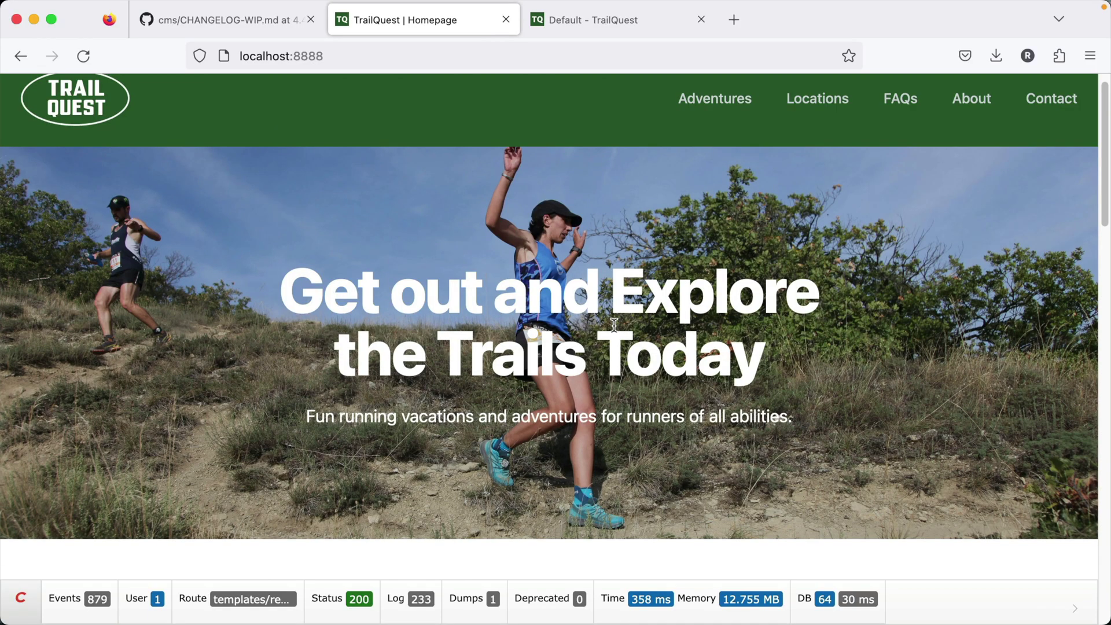
key("super+Tab")
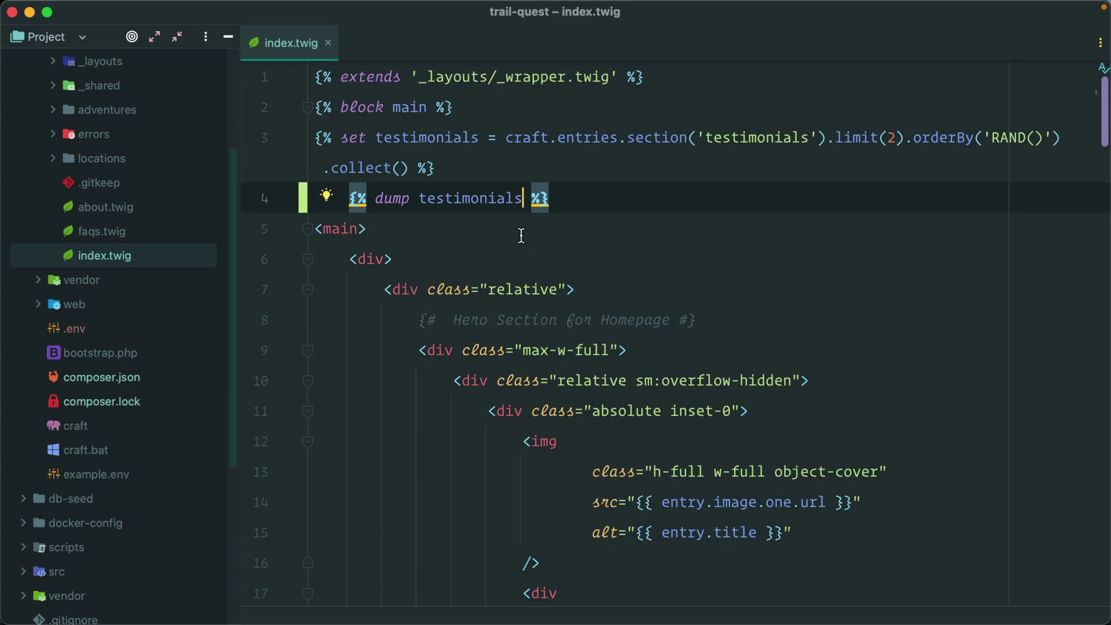
- Rewrite line 4 of index.twig from {% dump testimonials %} to {% dd(testimonials) %}
left_click(402, 200)
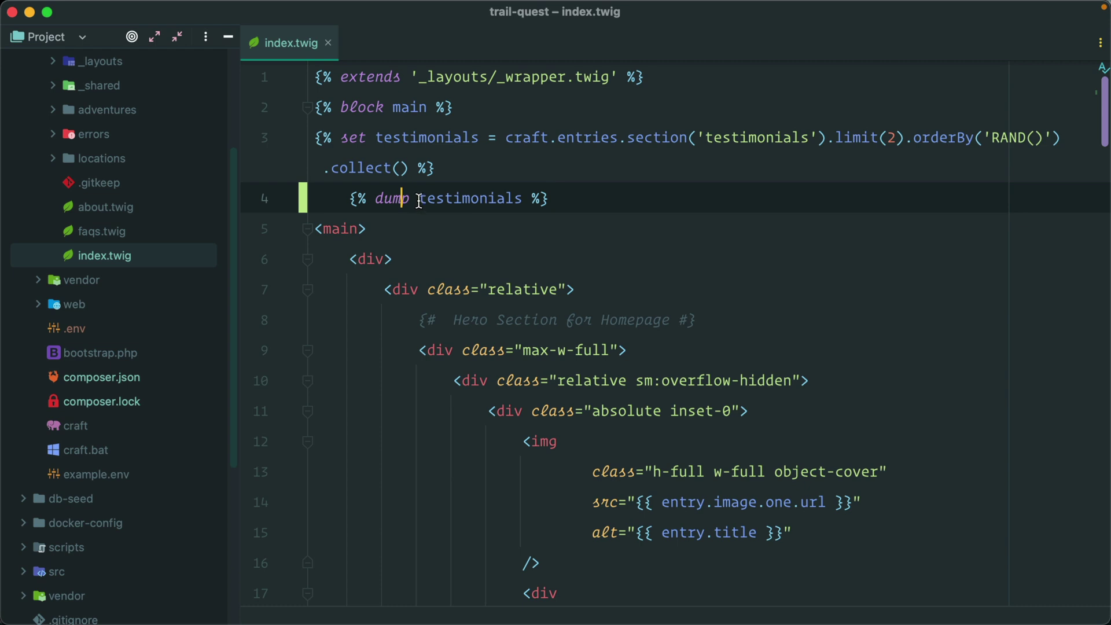
key("Delete")
key("Delete")
key("BackSpace")
key("BackSpace")
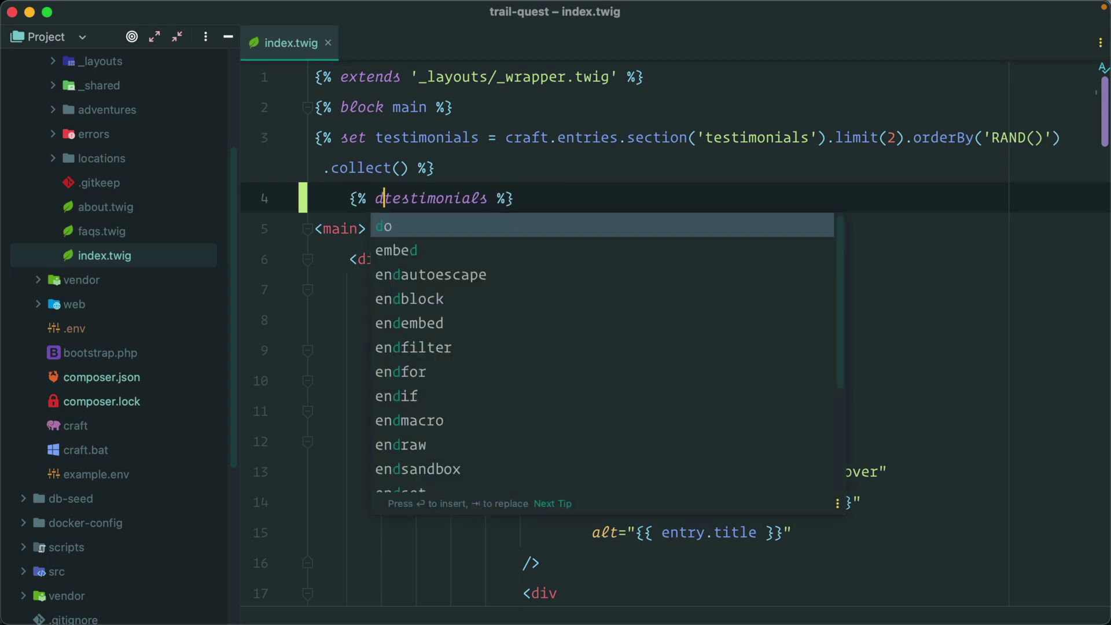
type("d(")
key("alt+Right")
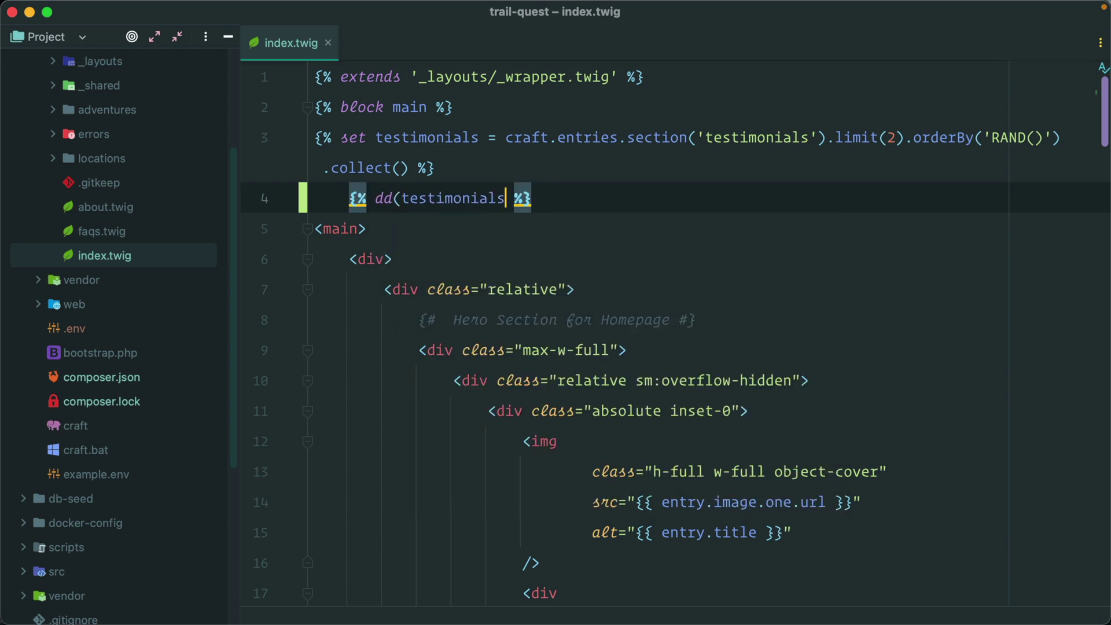
type(")")
- Reload localhost:8888 and expand, then collapse, the two dumped testimonial entries
key("super+Tab")
key("super+r")
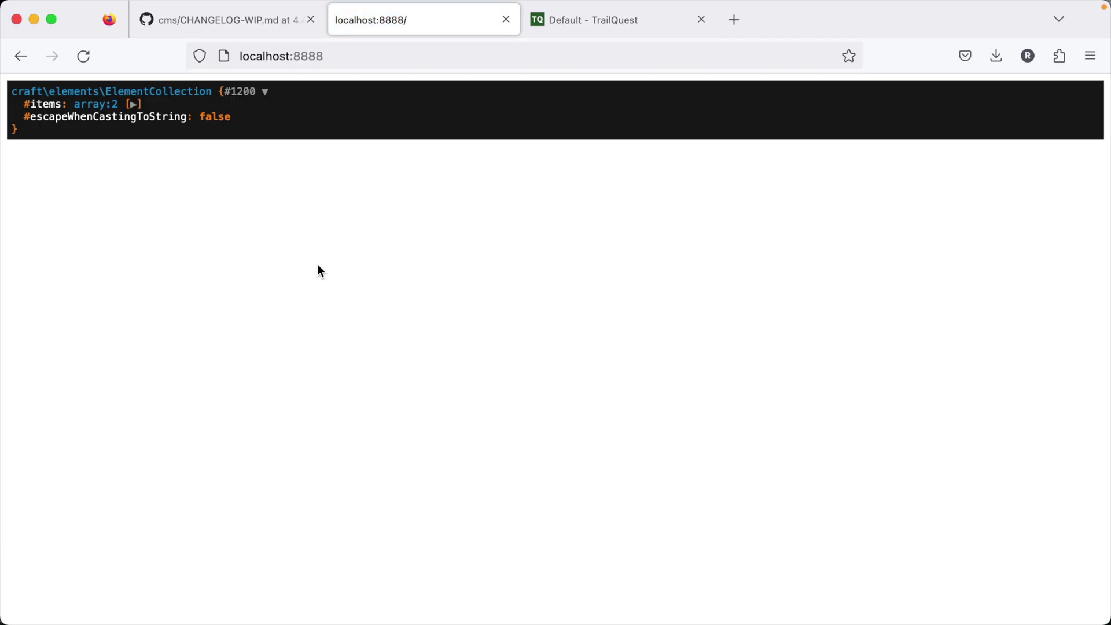
left_click(133, 105)
left_click(207, 130)
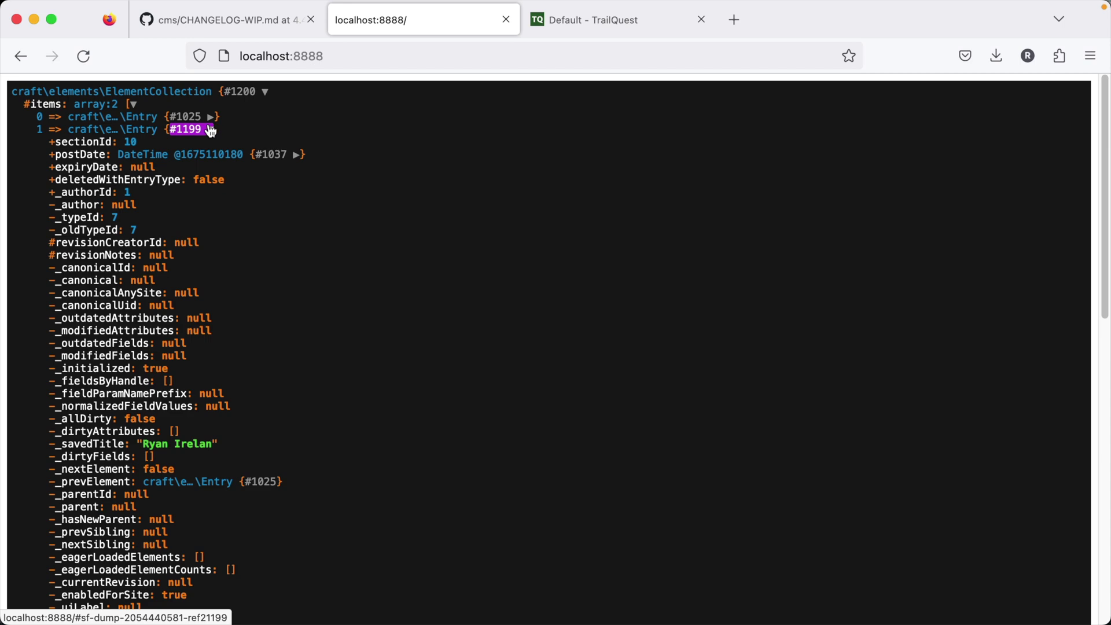
left_click(211, 117)
left_click(210, 118)
left_click(210, 130)
- Change dd back to dump on line 4 of index.twig and reload the homepage
key("super+Tab")
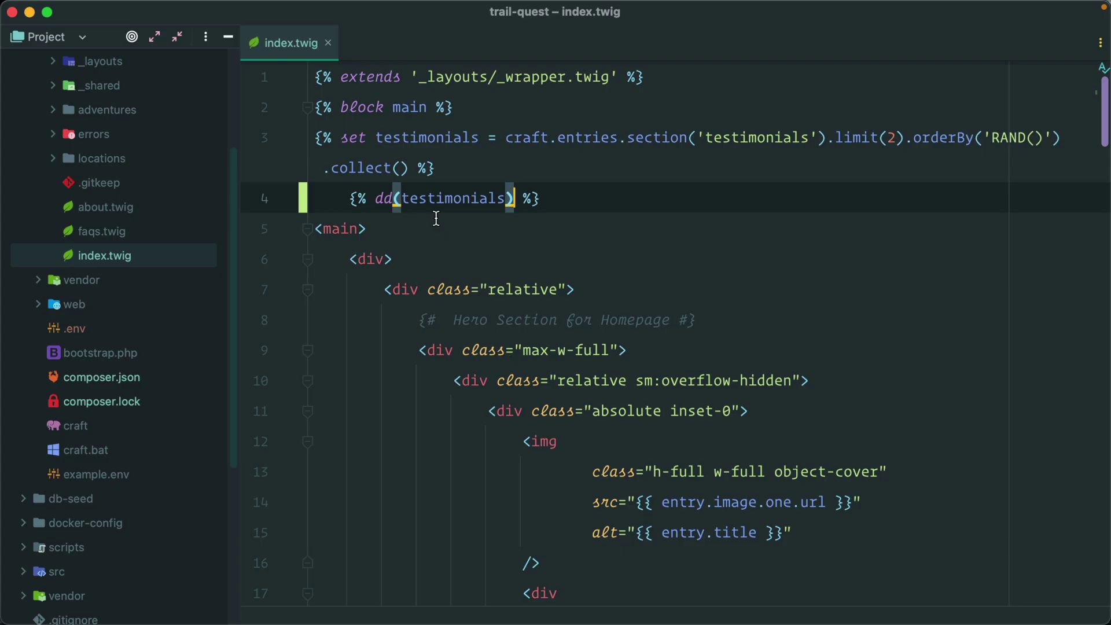
double_click(386, 196)
type("dump")
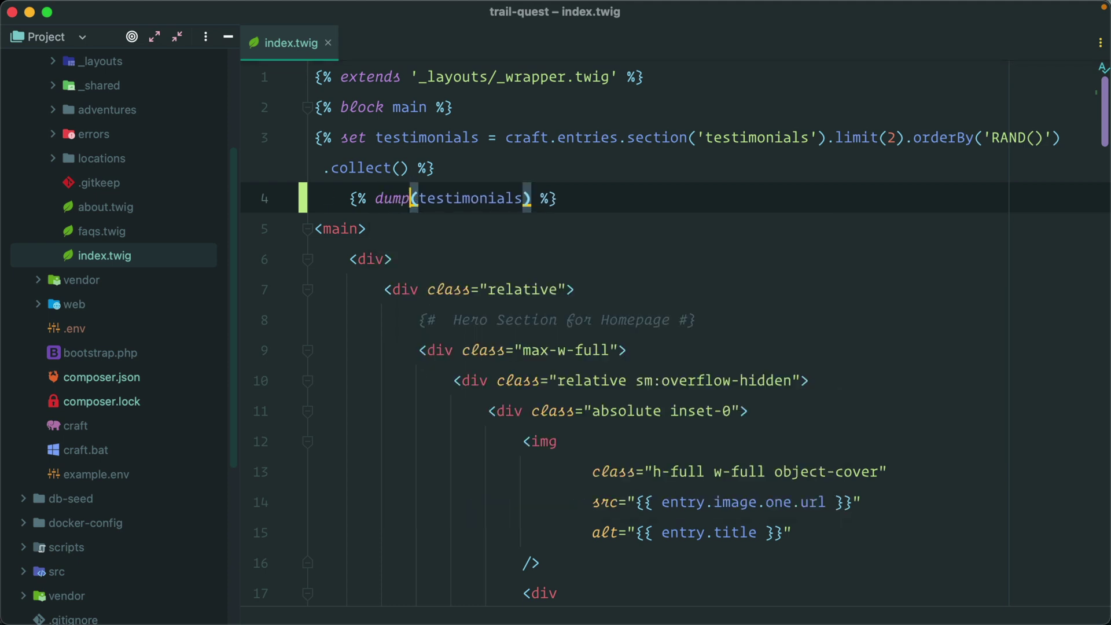
key("super+Tab")
key("super+r")
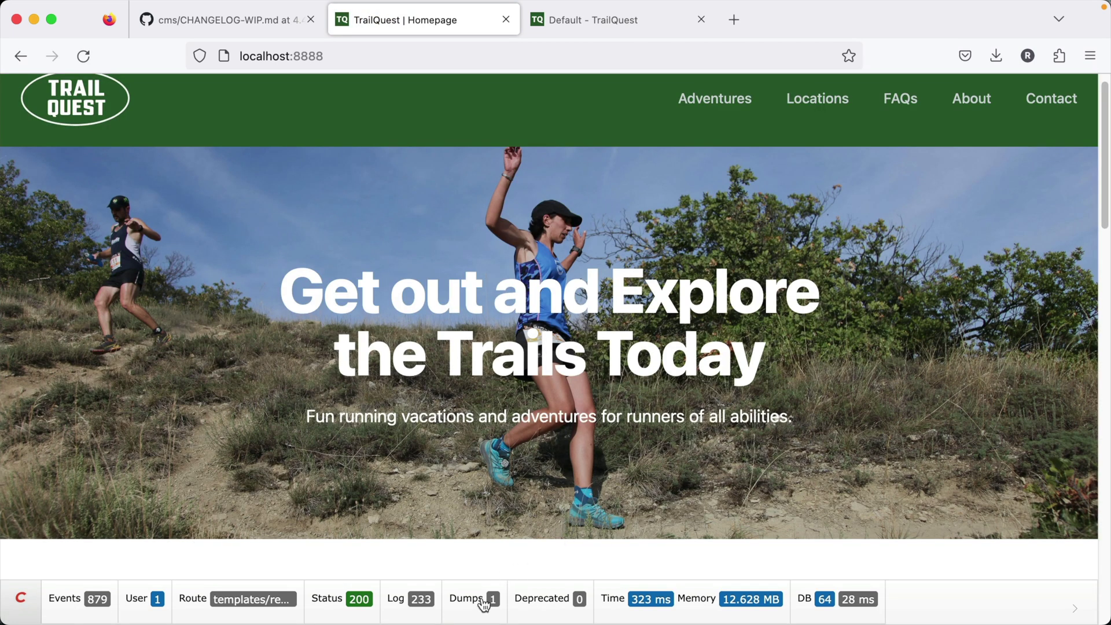
- View the debug toolbar's Dumps panel, expanding #items of the two-item ElementCollection
left_click(483, 599)
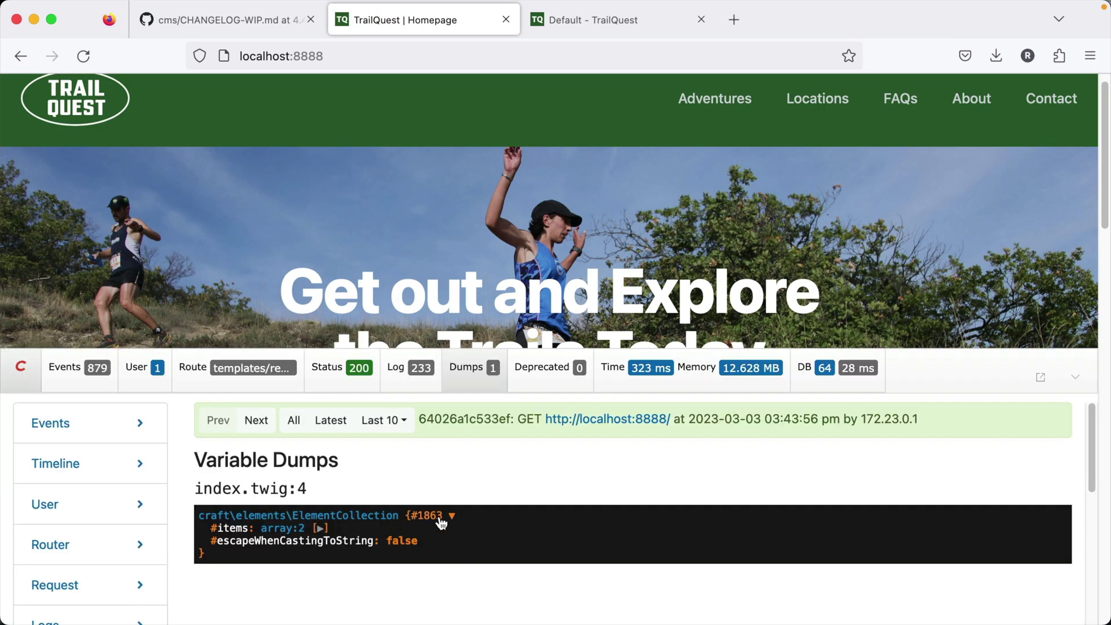
left_click(316, 527)
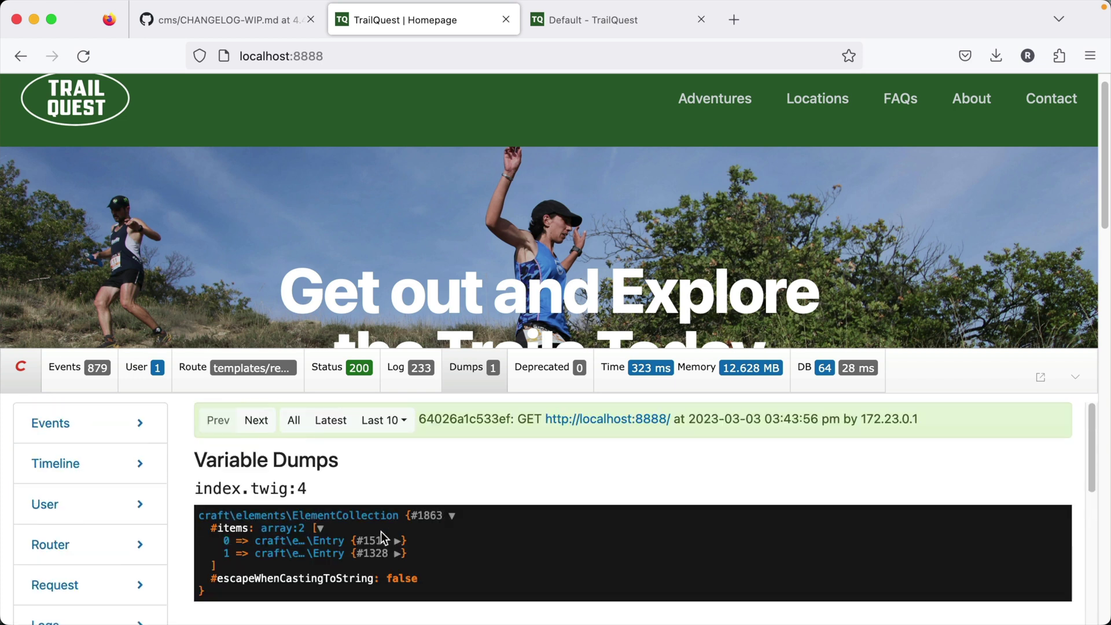
left_click(1075, 376)
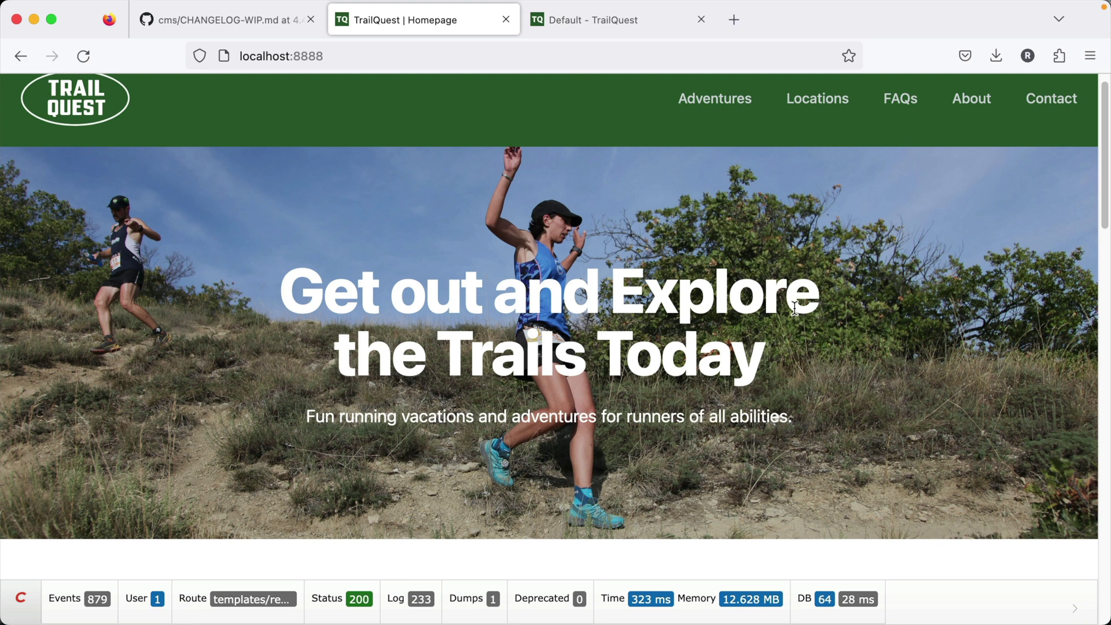
scroll(794, 308, "up", 1)
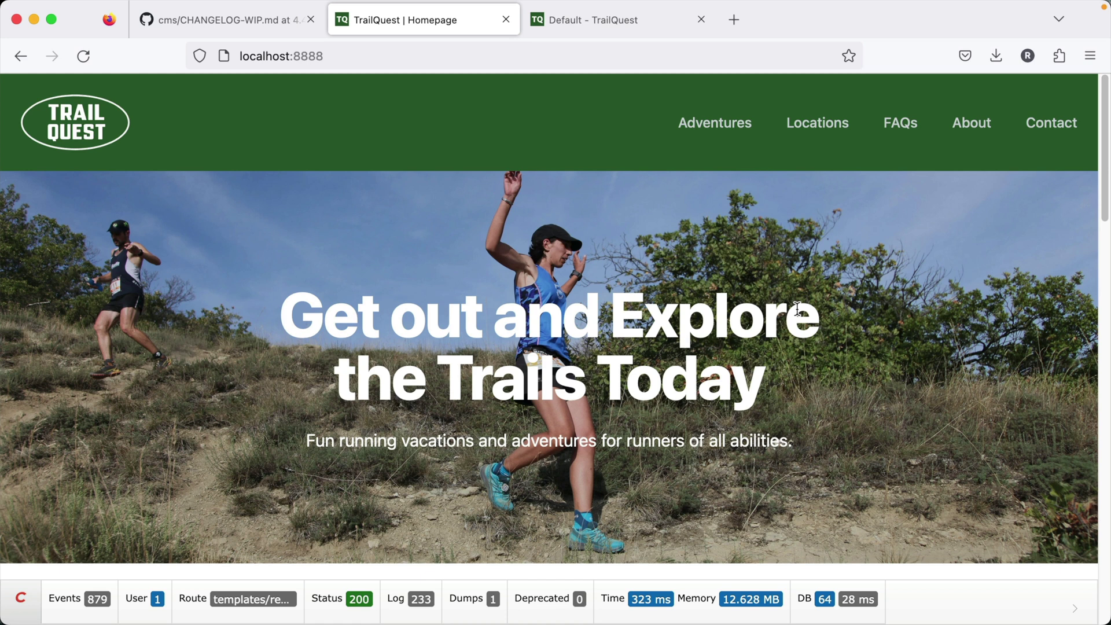
scroll(797, 309, "down", 1)
left_click(489, 601)
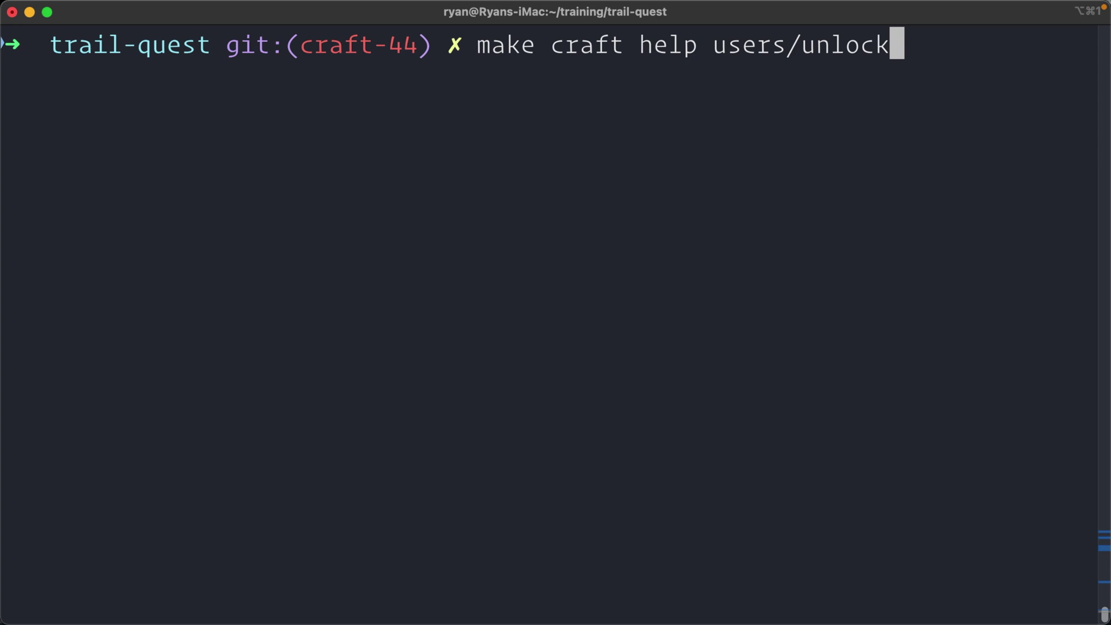
- Run make craft help users/unlock and review its DESCRIPTION, USAGE, user argument and OPTIONS
key("Return")
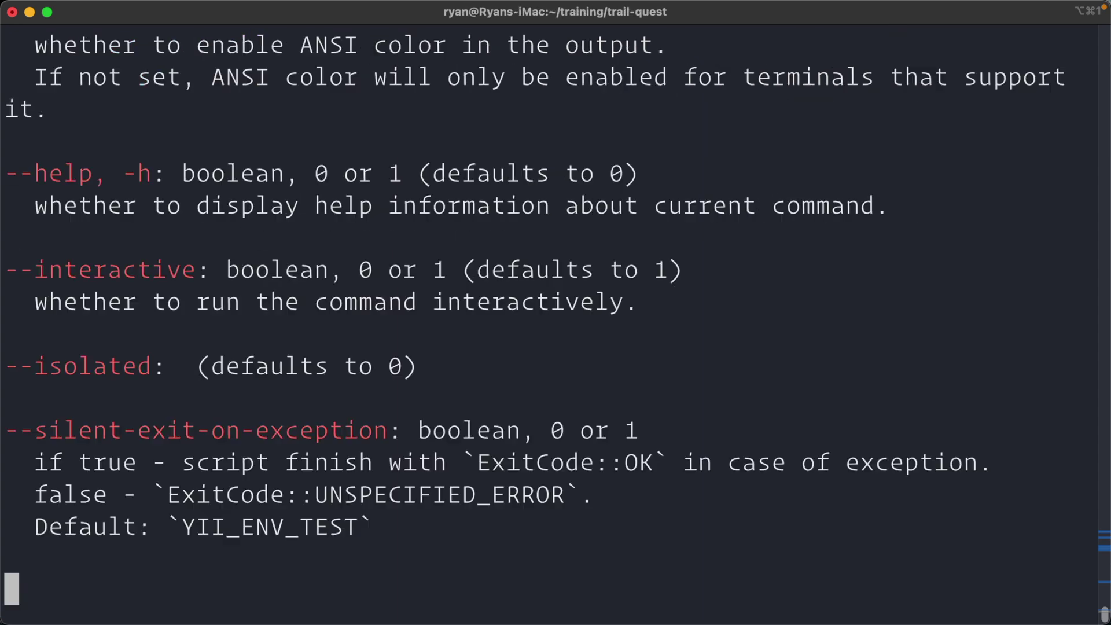
scroll(431, 249, "up", 10)
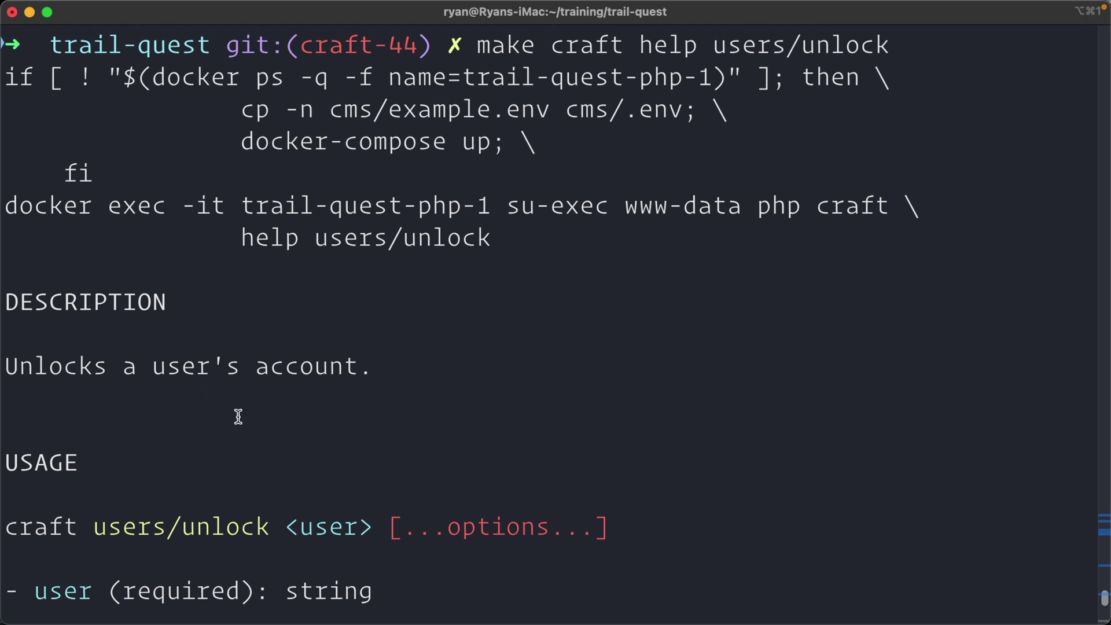
scroll(246, 414, "down", 2)
scroll(246, 414, "down", 2)
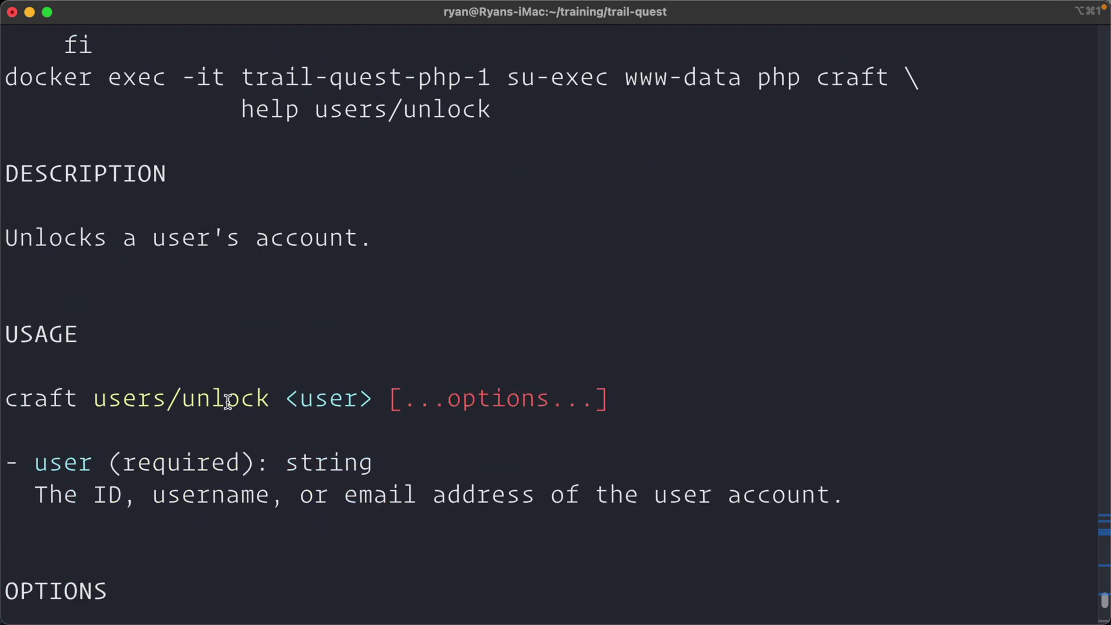
double_click(342, 399)
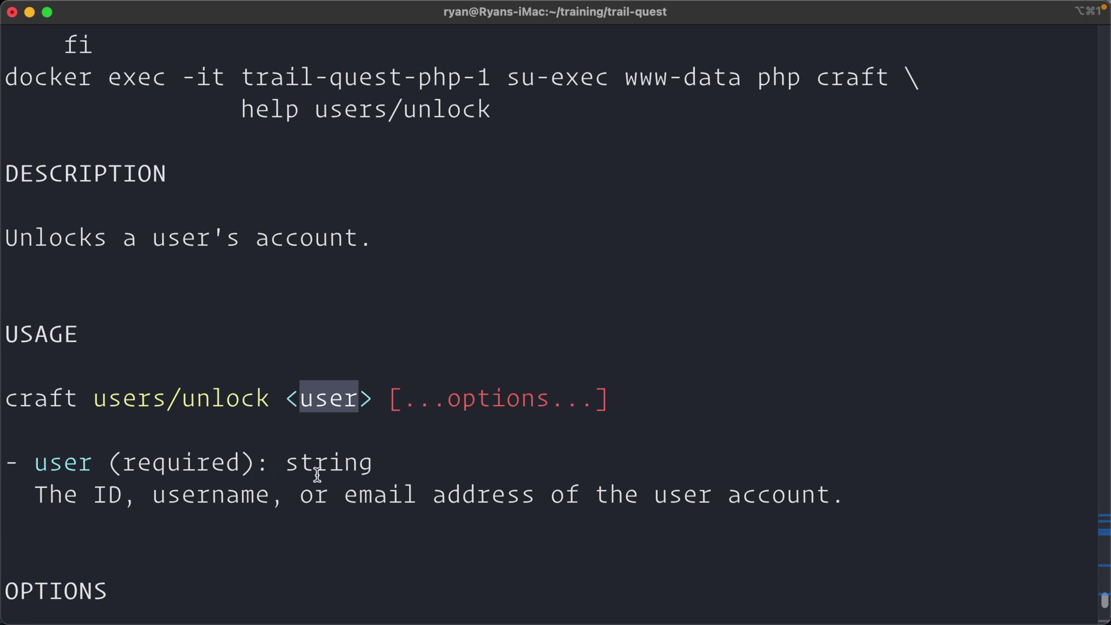
left_click(379, 460)
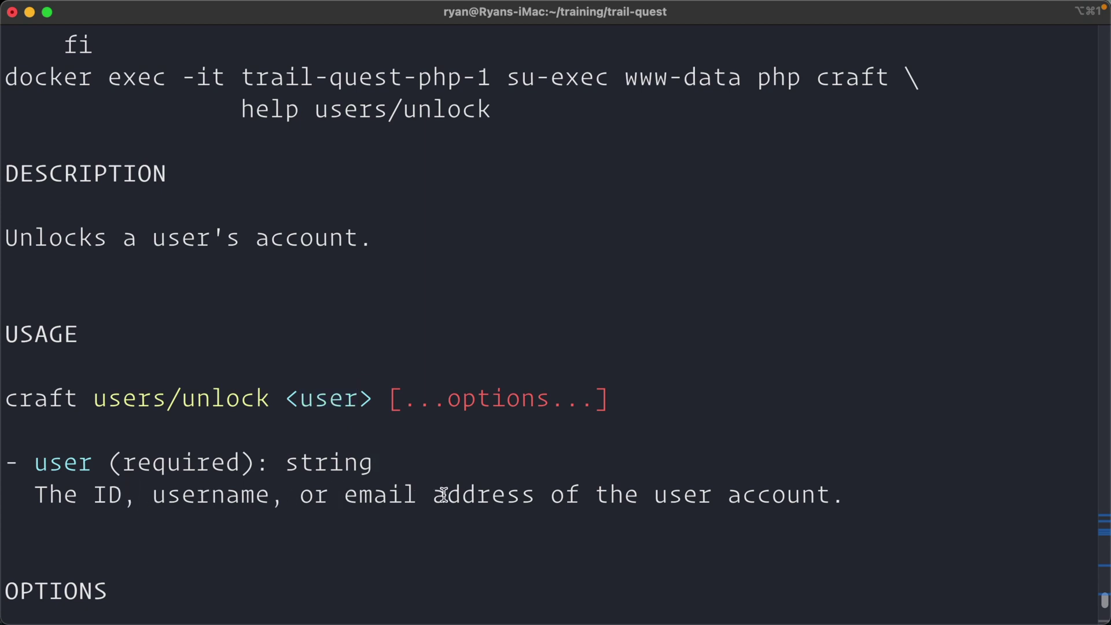
scroll(520, 498, "down", 8)
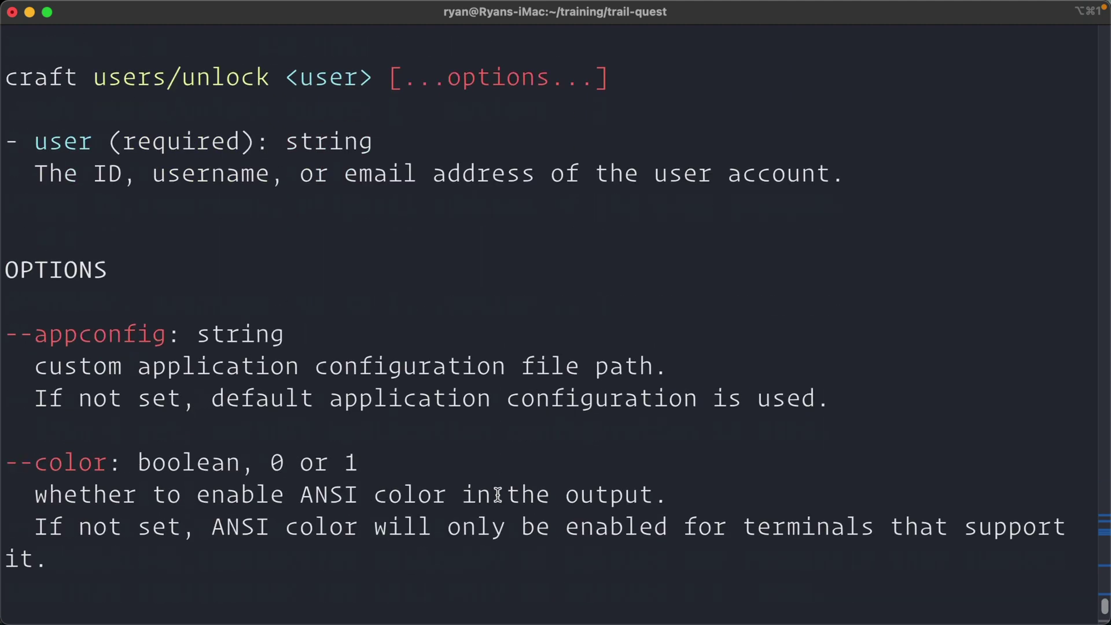
scroll(558, 249, "up", 1)
scroll(453, 415, "down", 6)
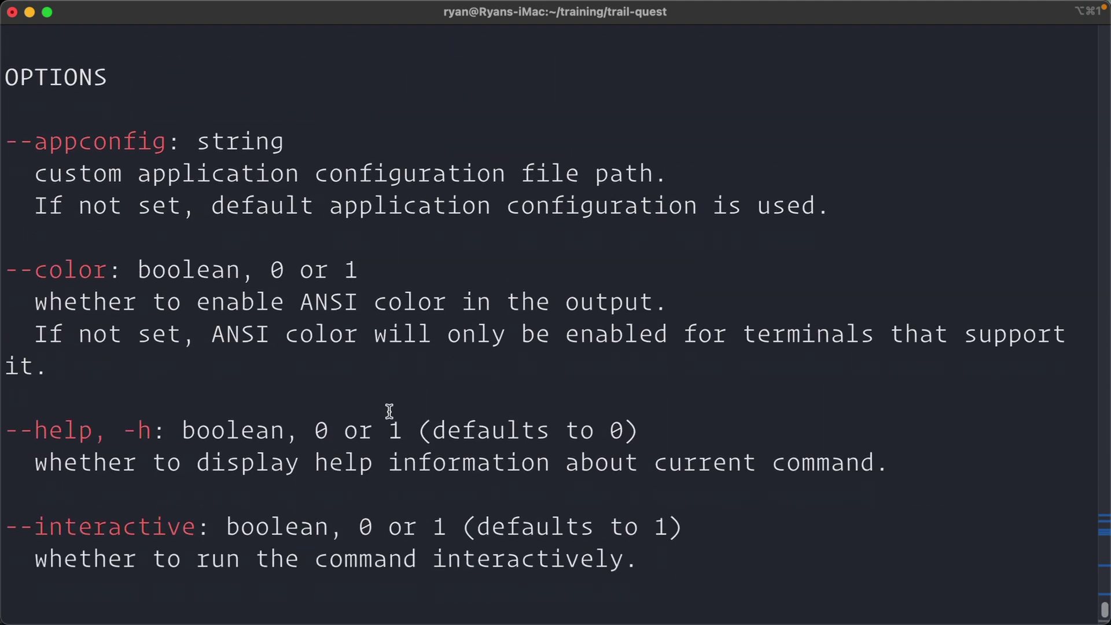
scroll(388, 411, "down", 3)
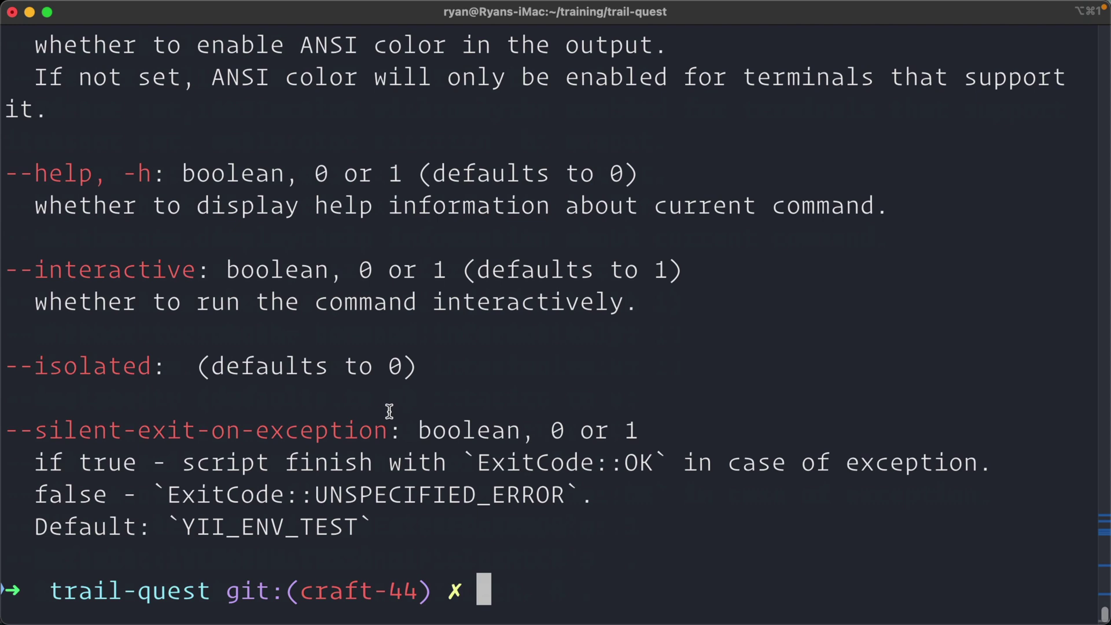
scroll(389, 411, "up", 10)
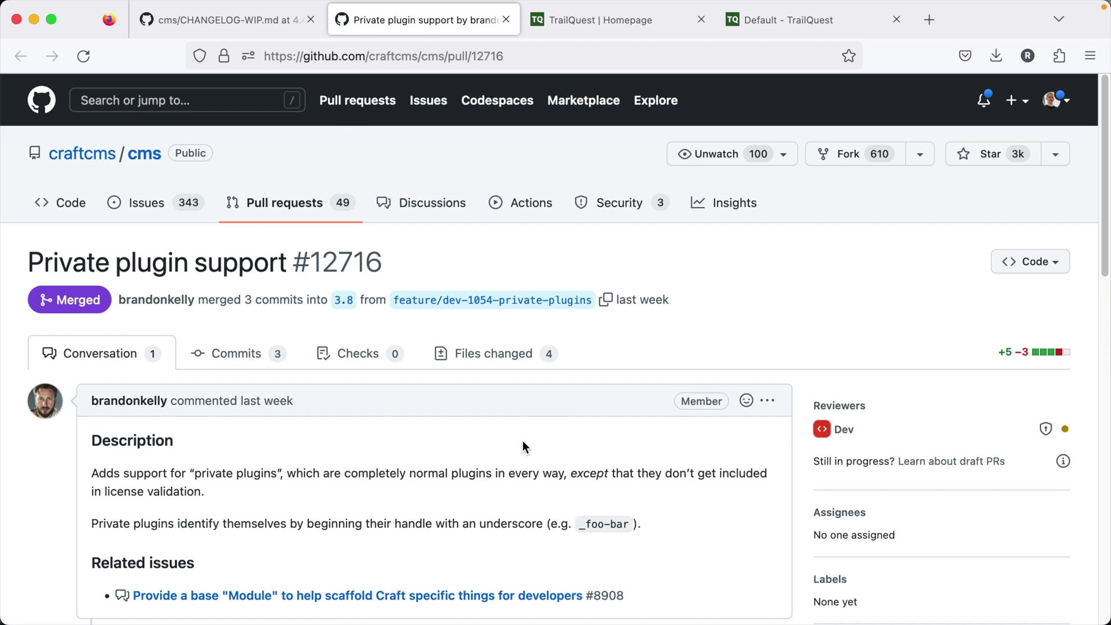
- Scroll through pull request #12716's private plugin description, then return to the top
scroll(522, 442, "down", 2)
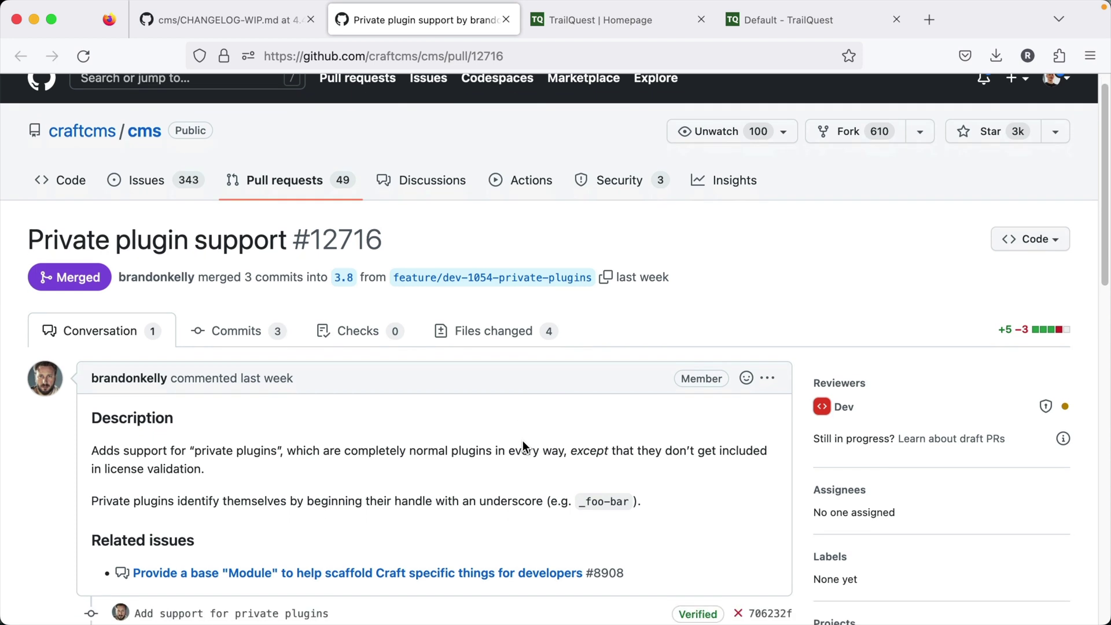
scroll(522, 440, "down", 5)
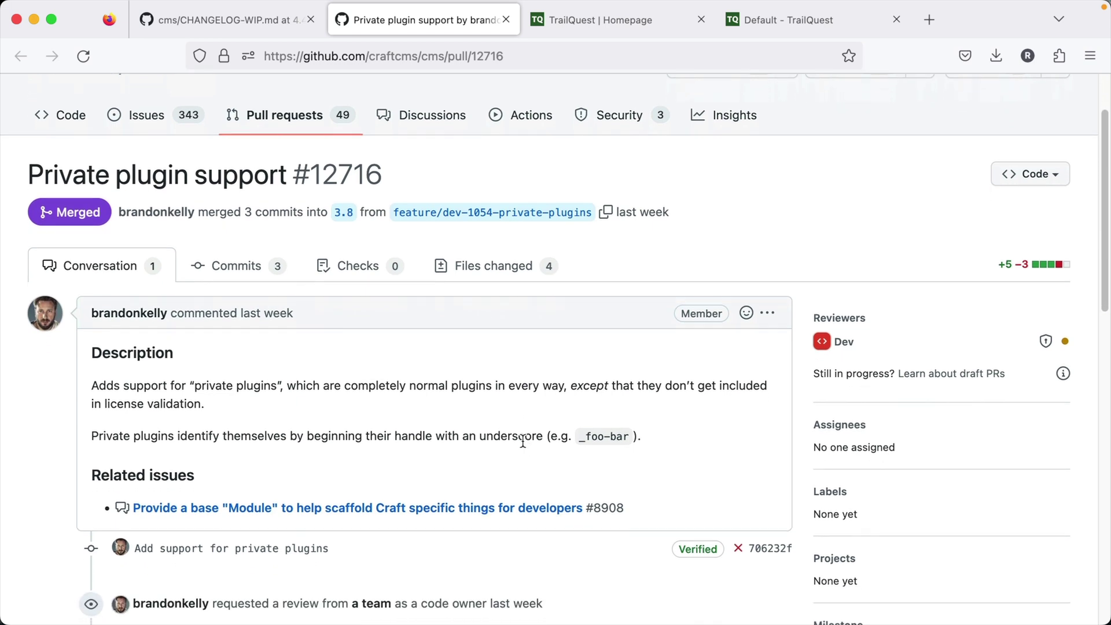
scroll(524, 439, "down", 8)
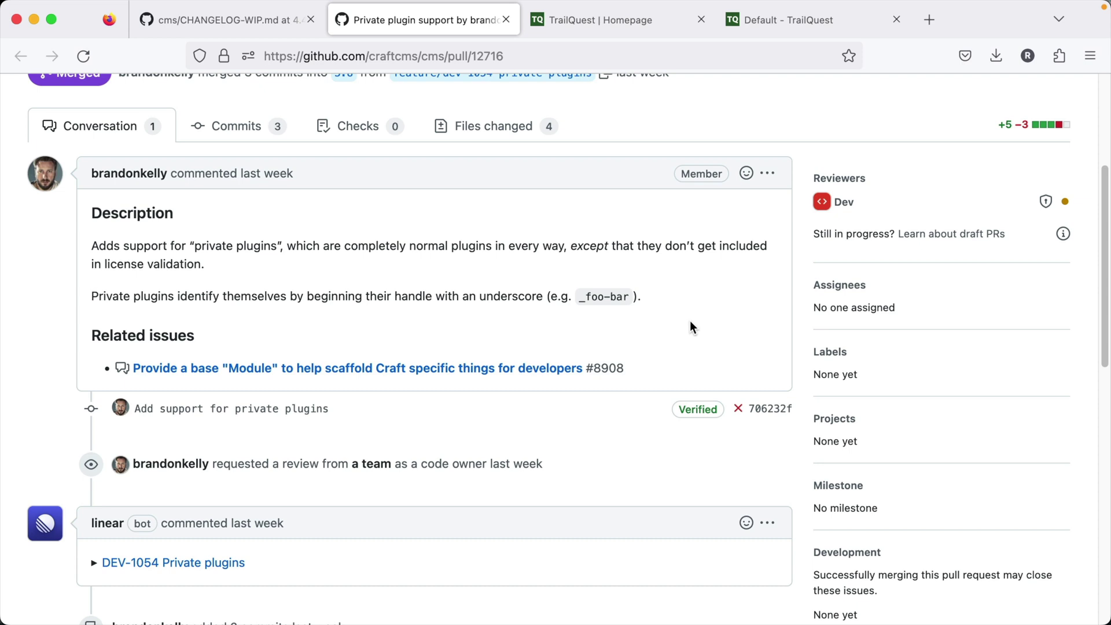
scroll(690, 322, "up", 4)
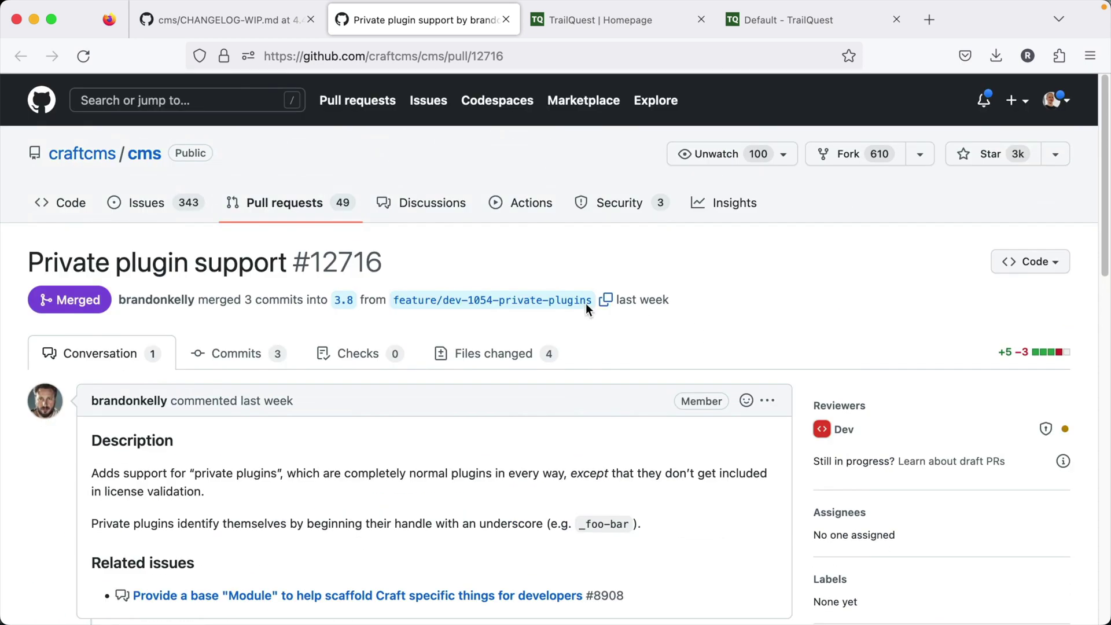